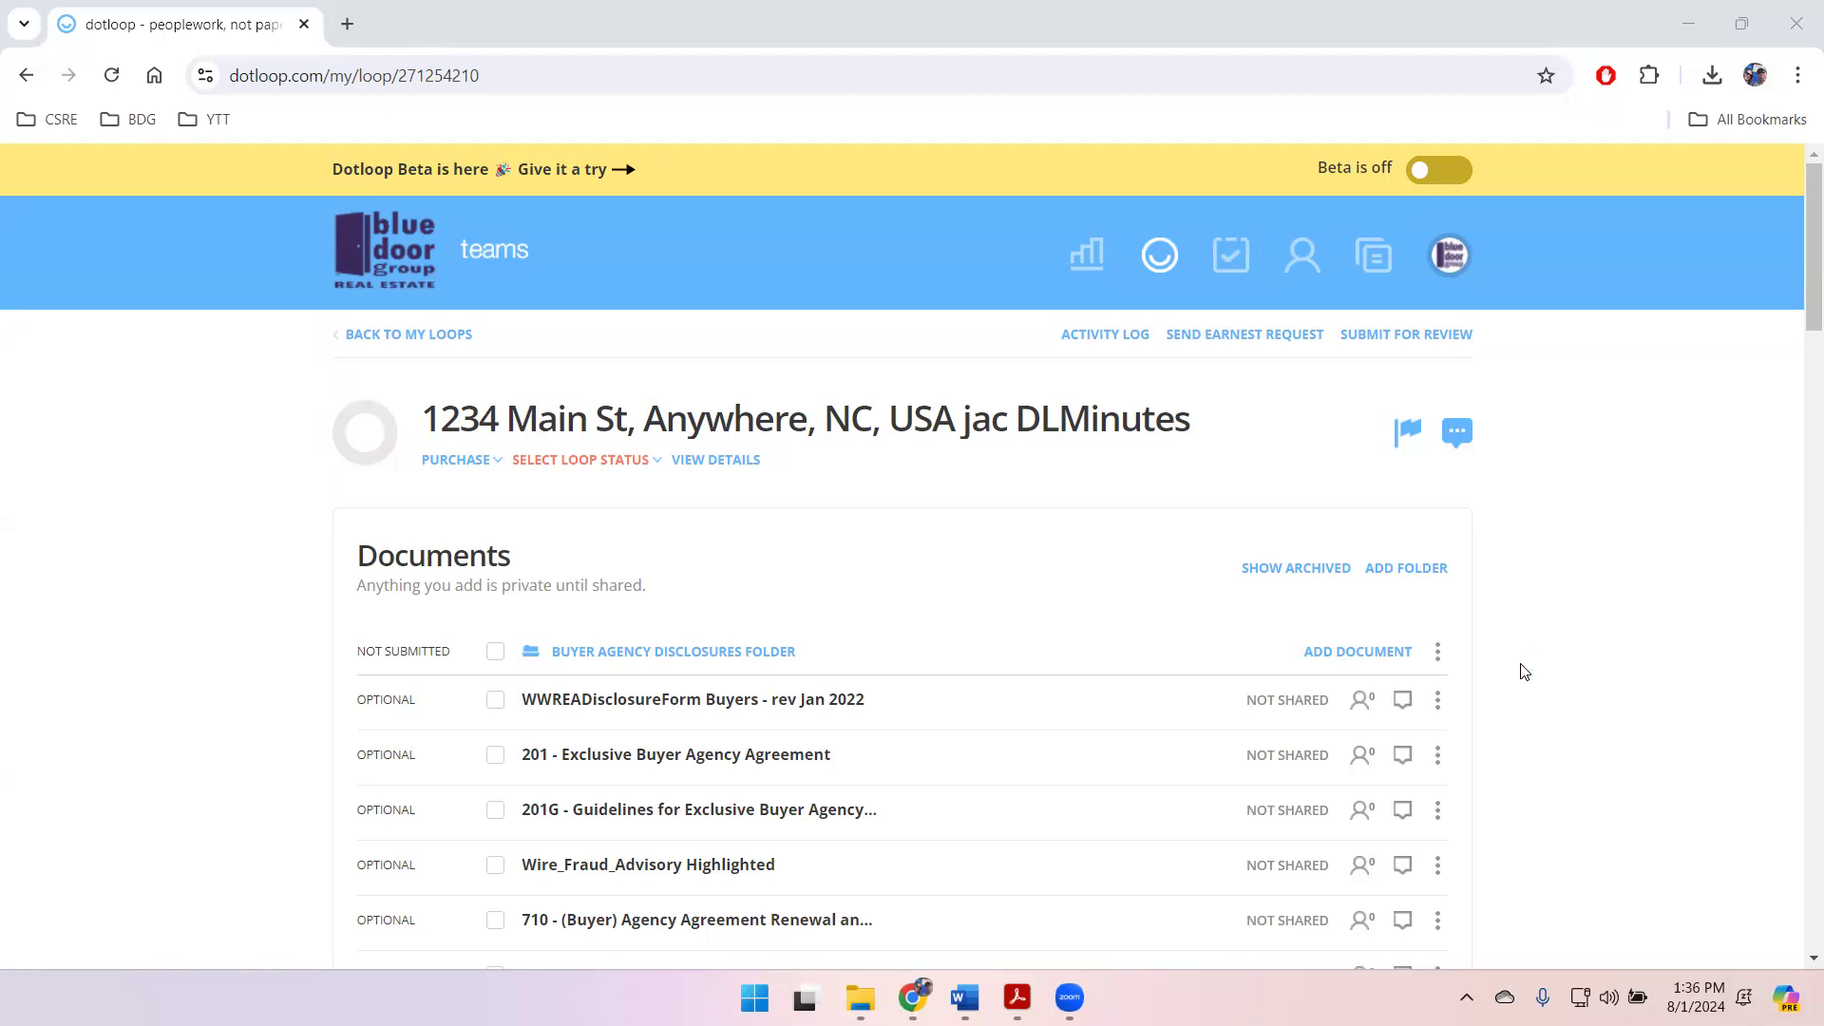
# Step: Look through the loop's document folders, from buyer agency disclosures to the offer and contract and miscellaneous forms
pyautogui.scroll(-3, 1523, 660)
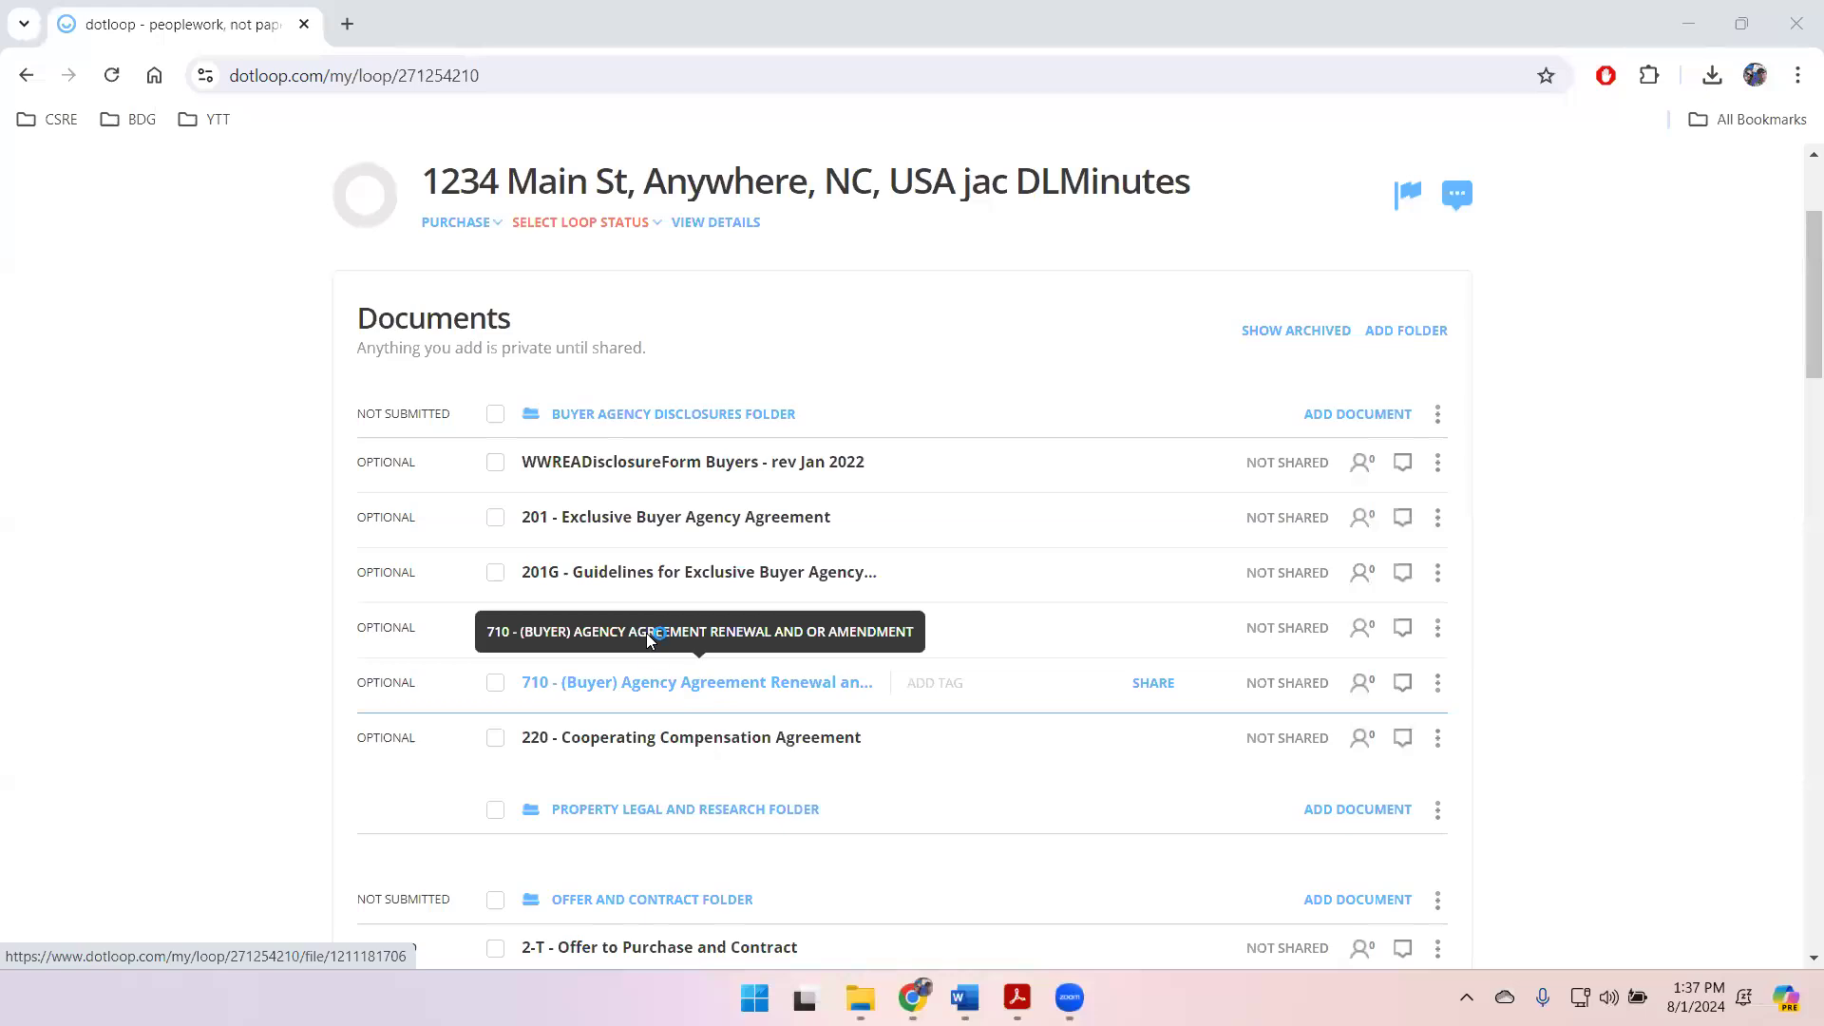
pyautogui.scroll(-5, 1644, 688)
pyautogui.scroll(-1, 1644, 688)
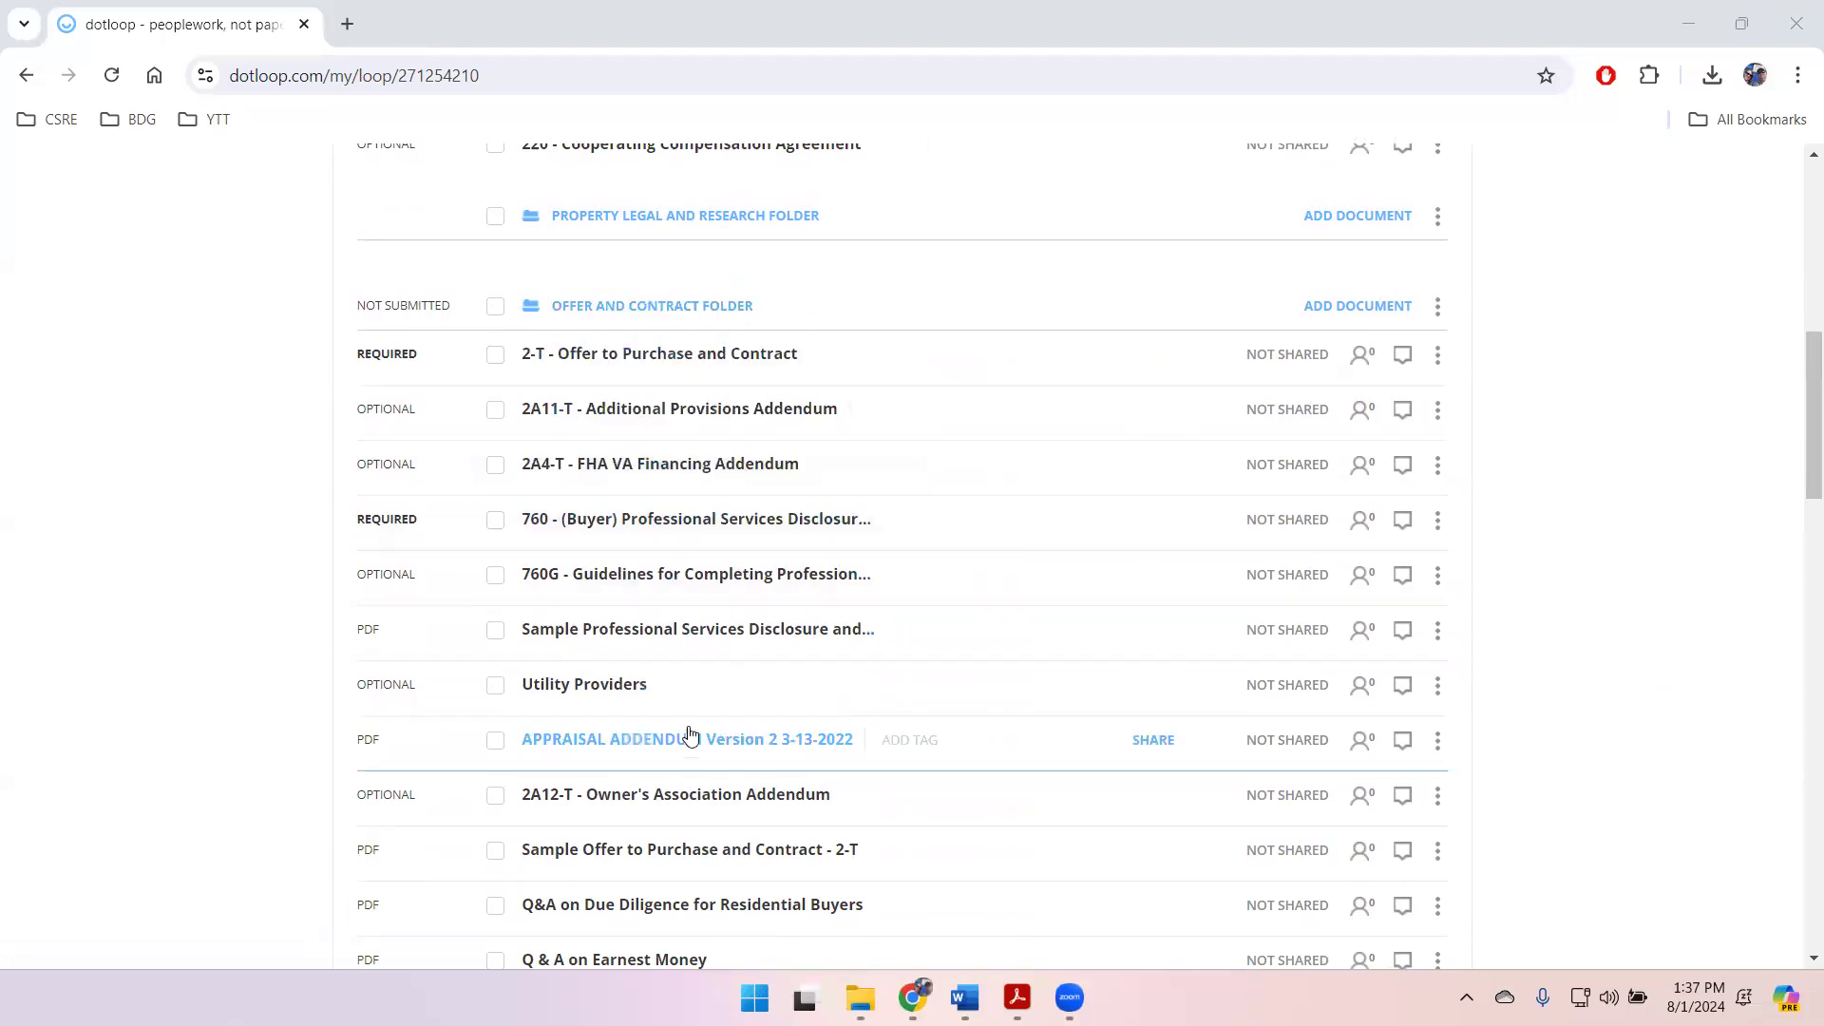
pyautogui.scroll(-6, 808, 741)
pyautogui.scroll(7, 708, 679)
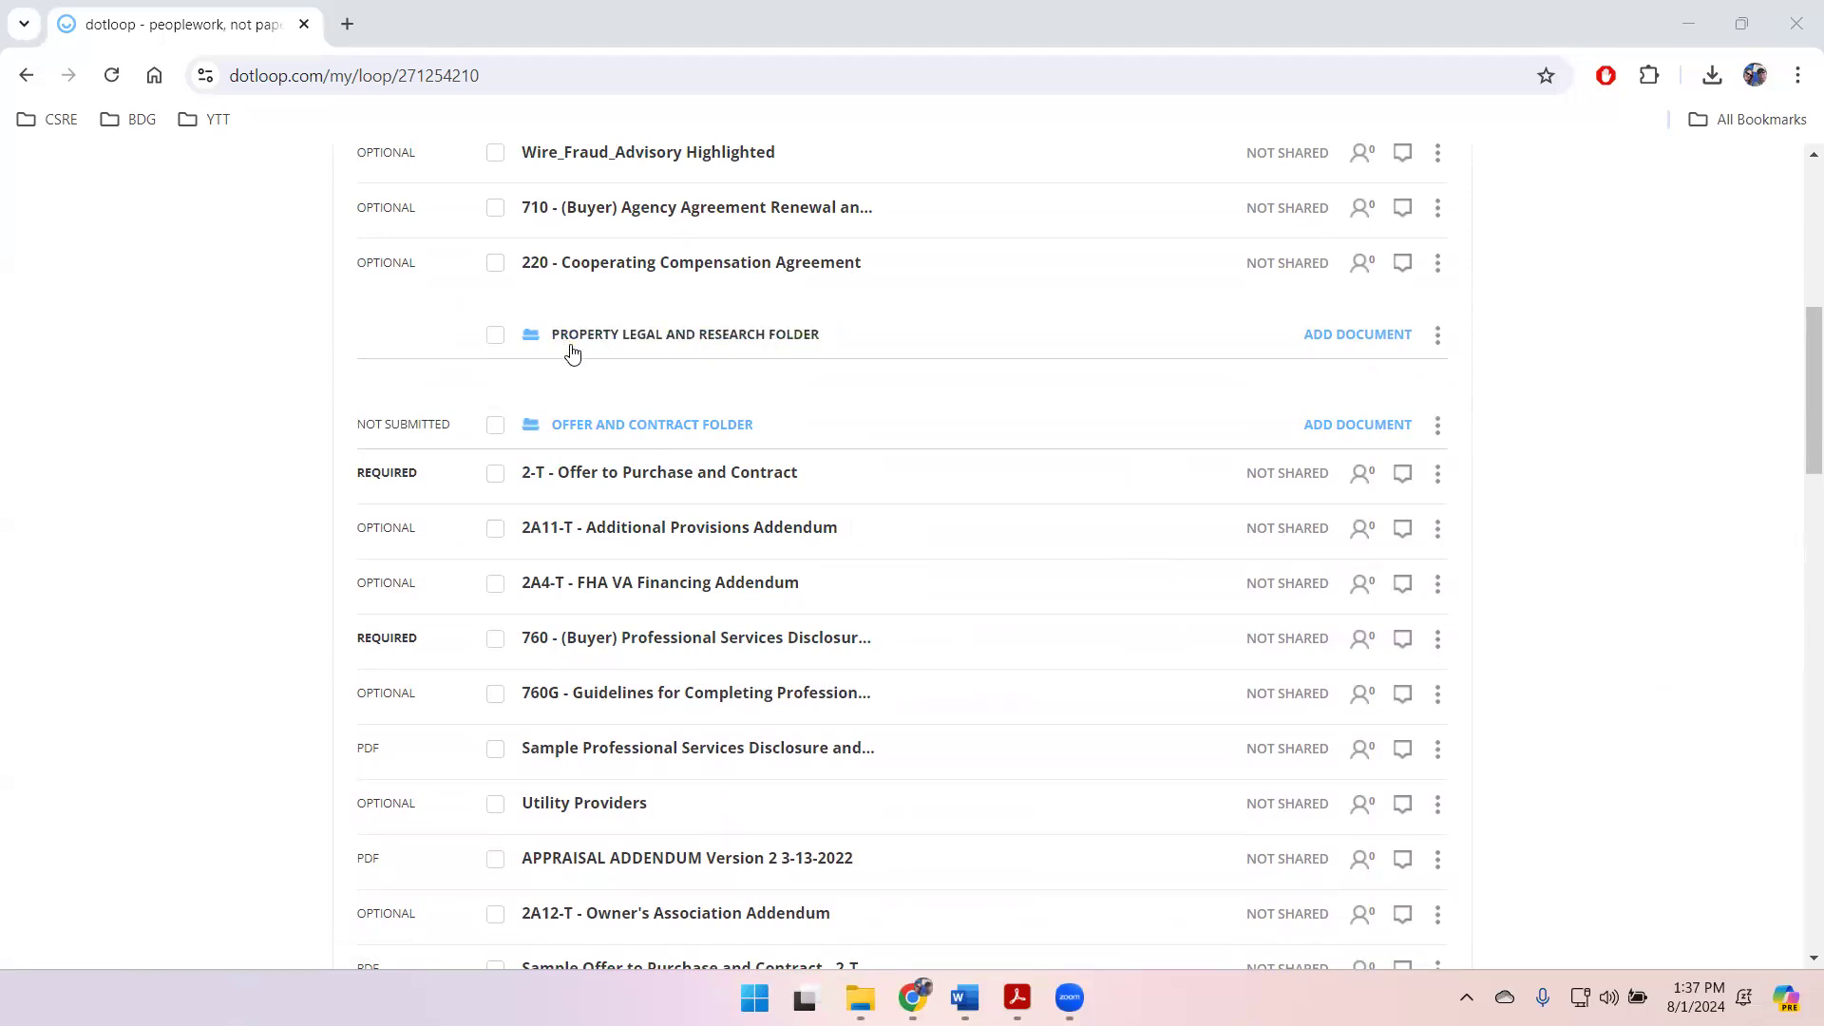
pyautogui.scroll(-2, 1587, 606)
pyautogui.scroll(2, 1592, 603)
pyautogui.click(569, 420)
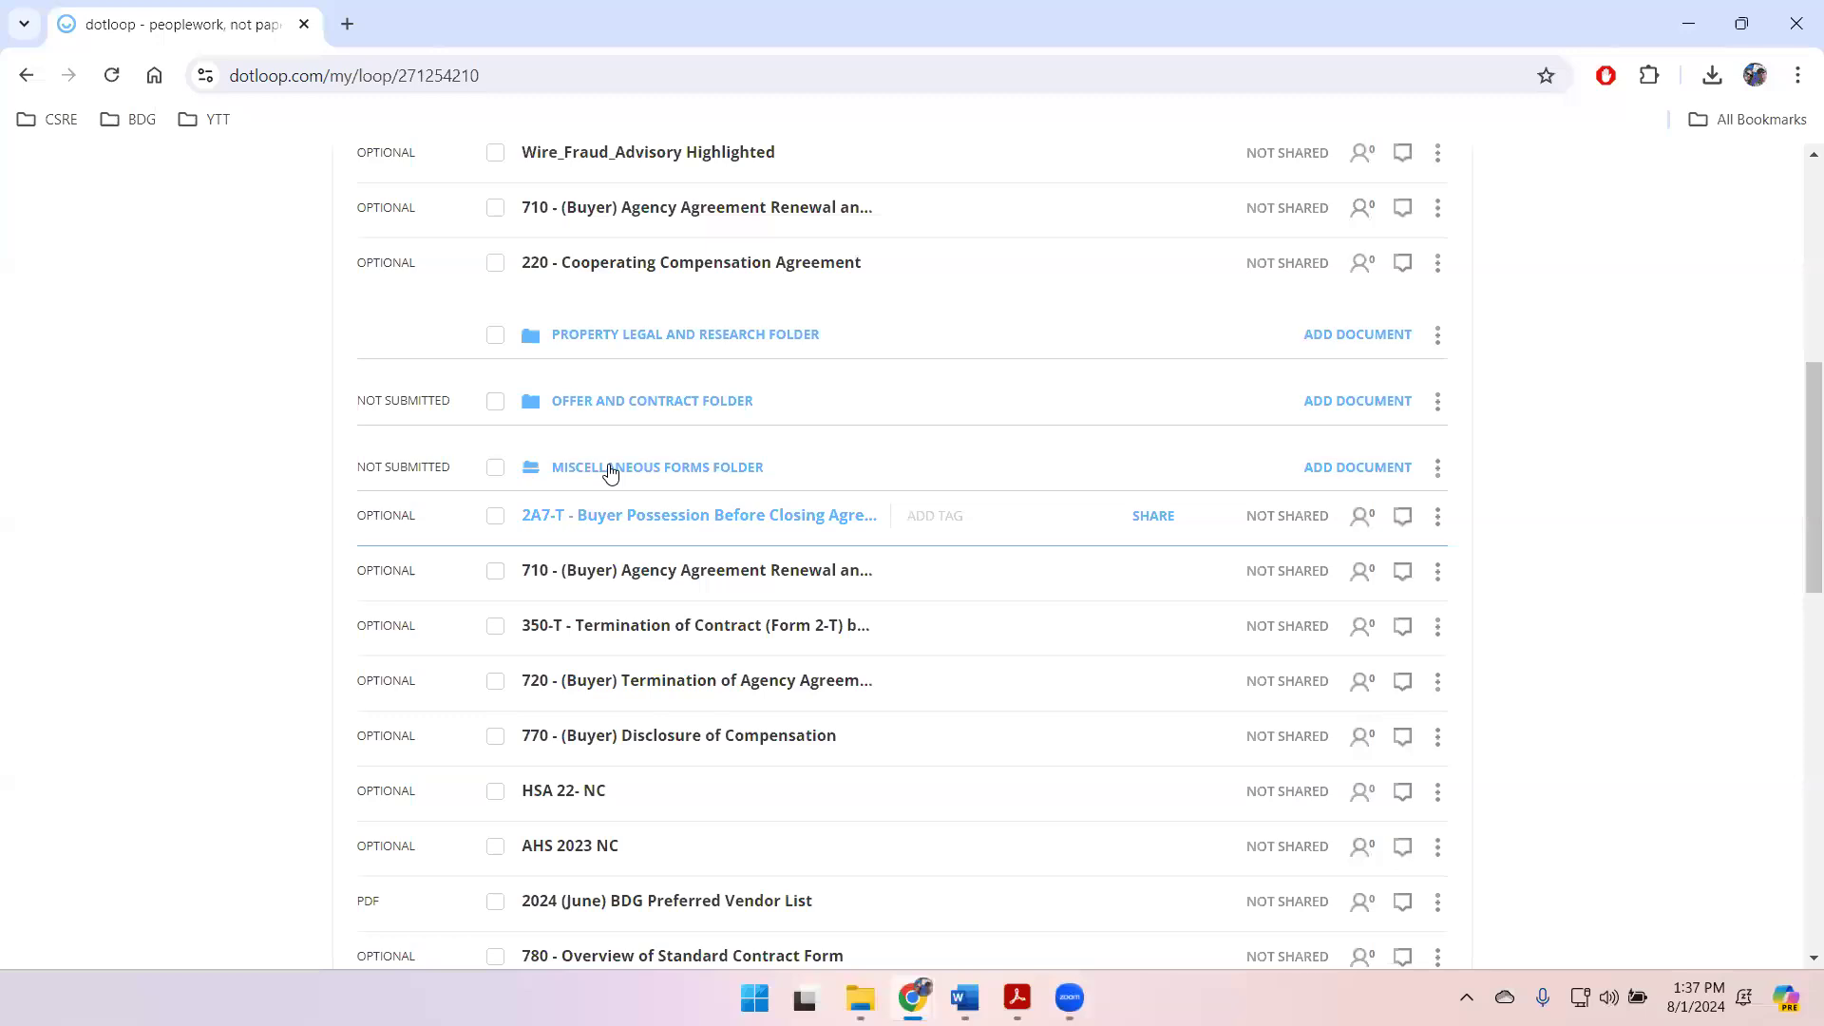
pyautogui.click(636, 409)
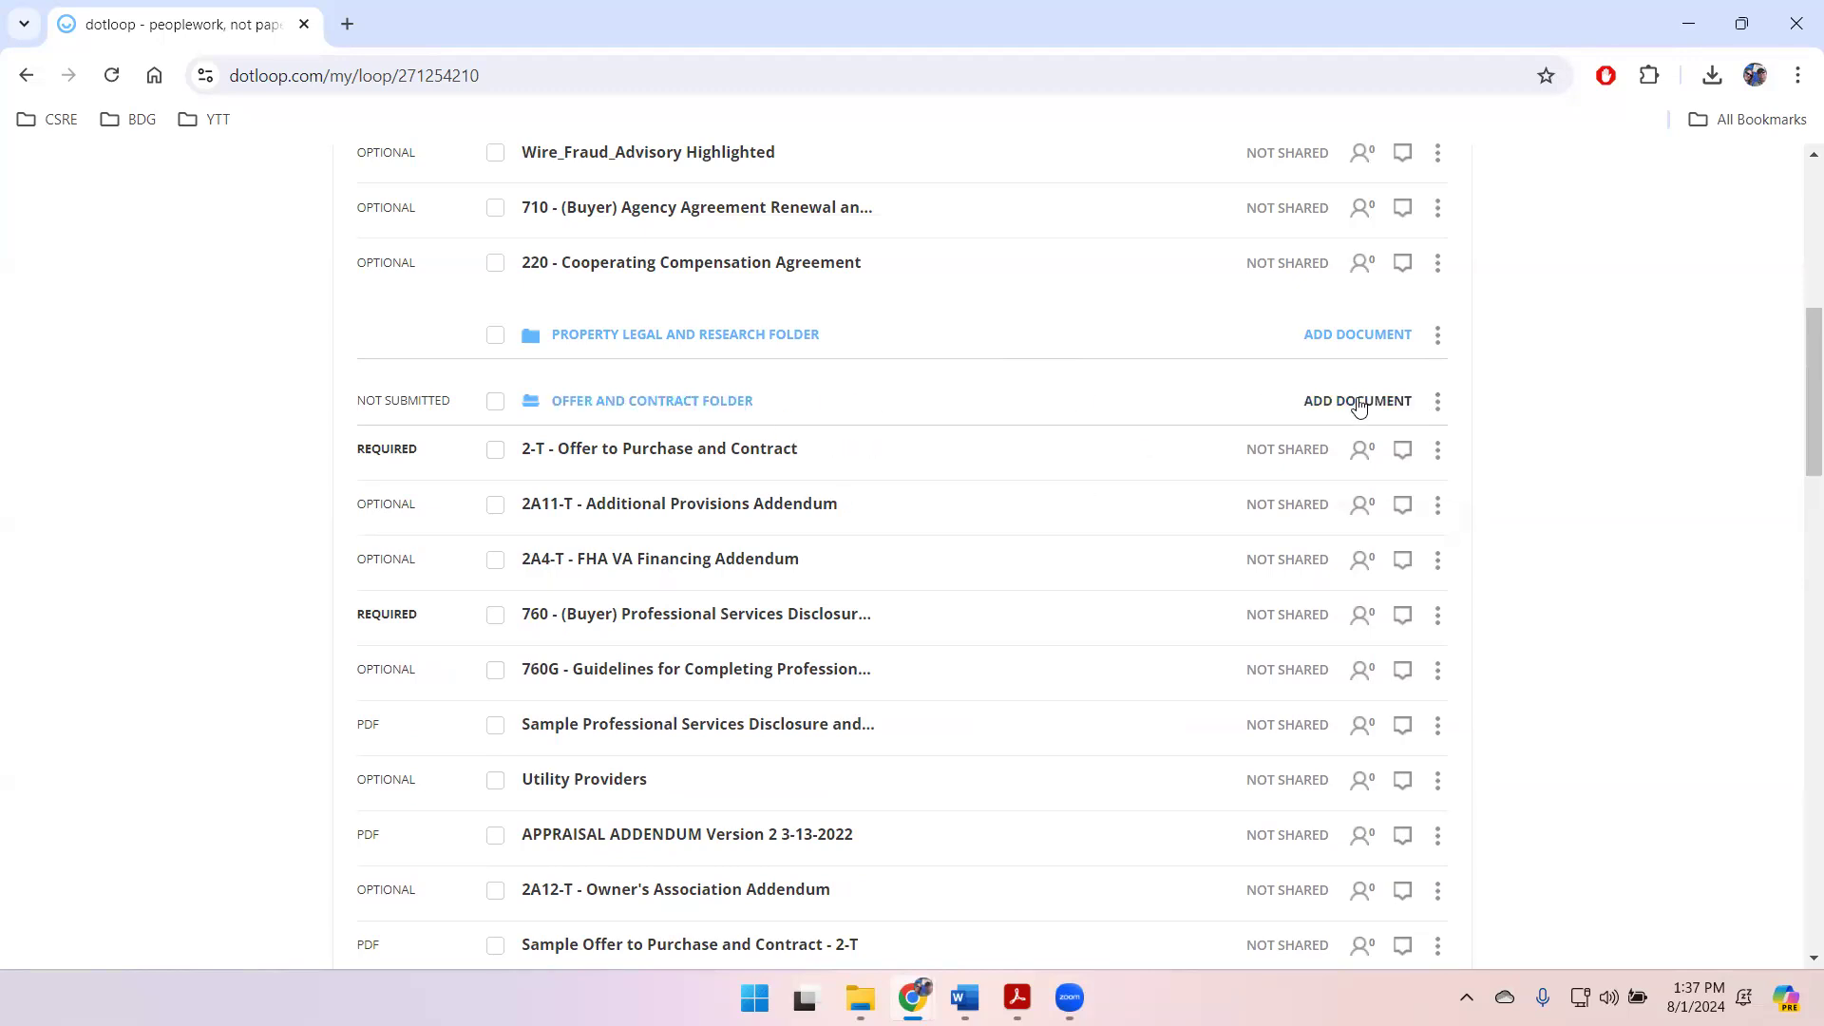
# Step: Rename the Offer and Contract folder as "TERMINATED - Offer and Contract Folder"
pyautogui.click(1439, 403)
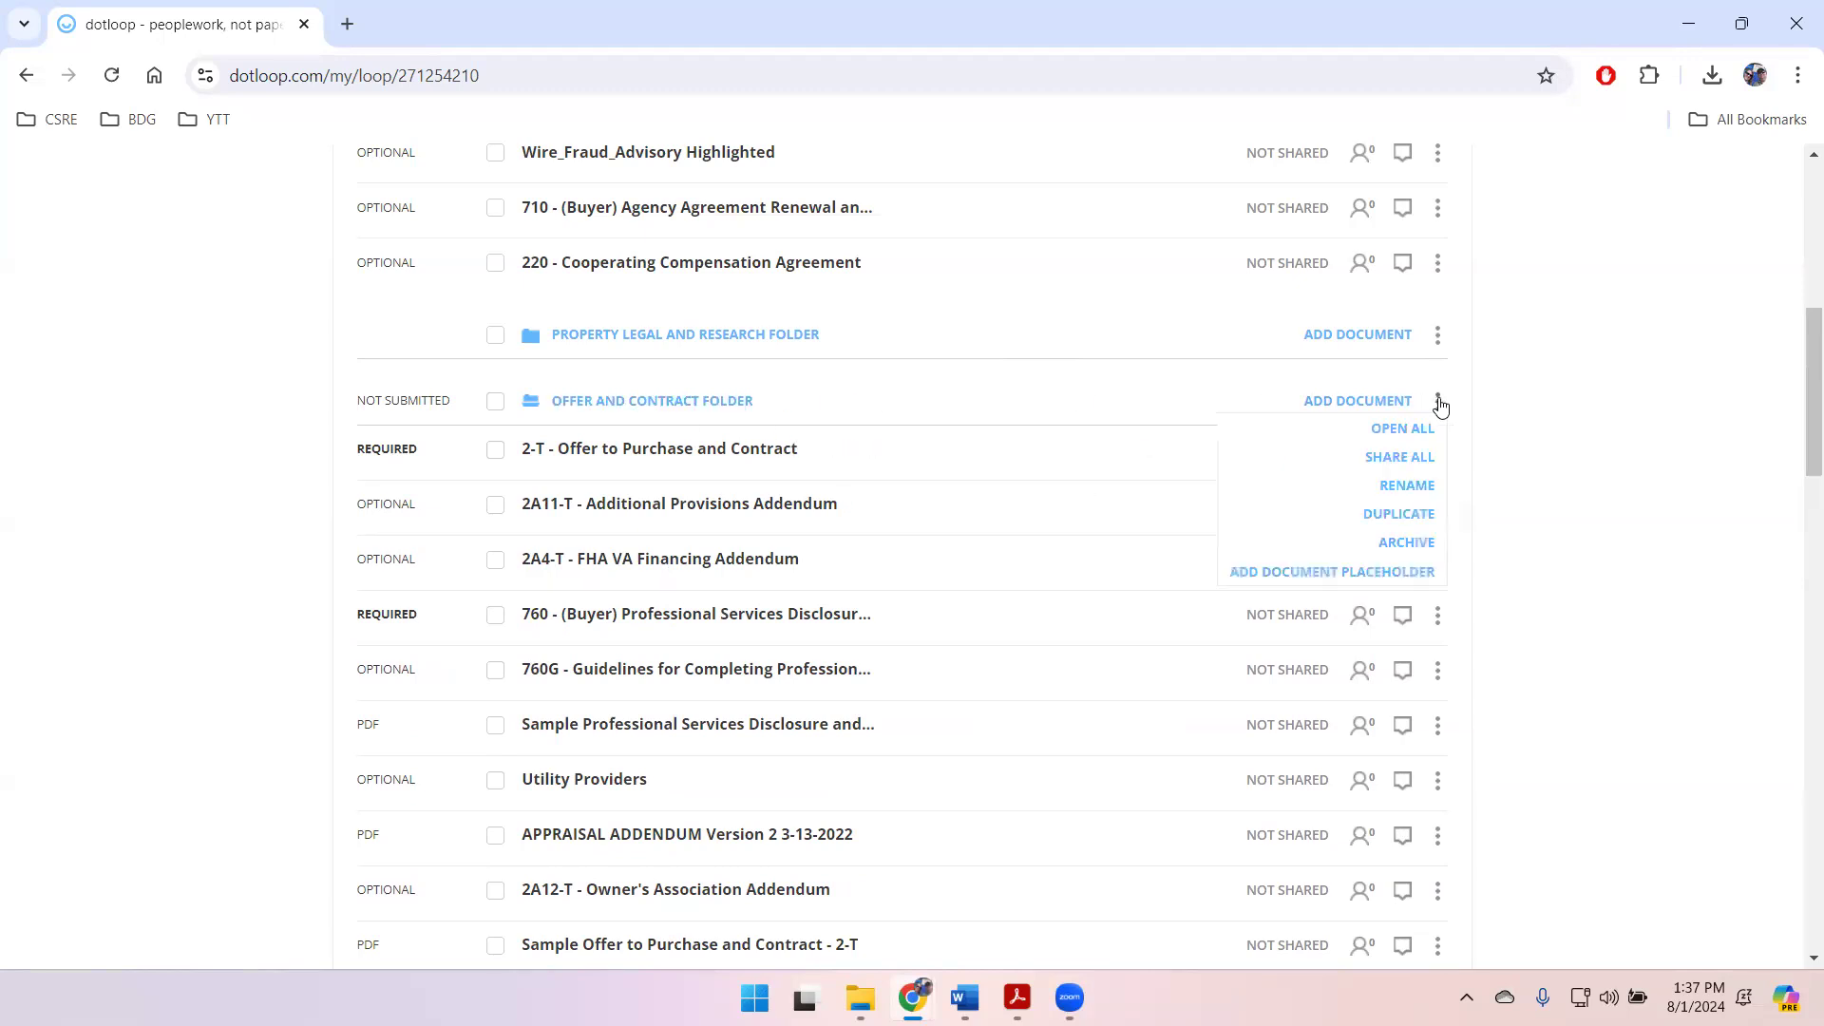
pyautogui.click(1408, 484)
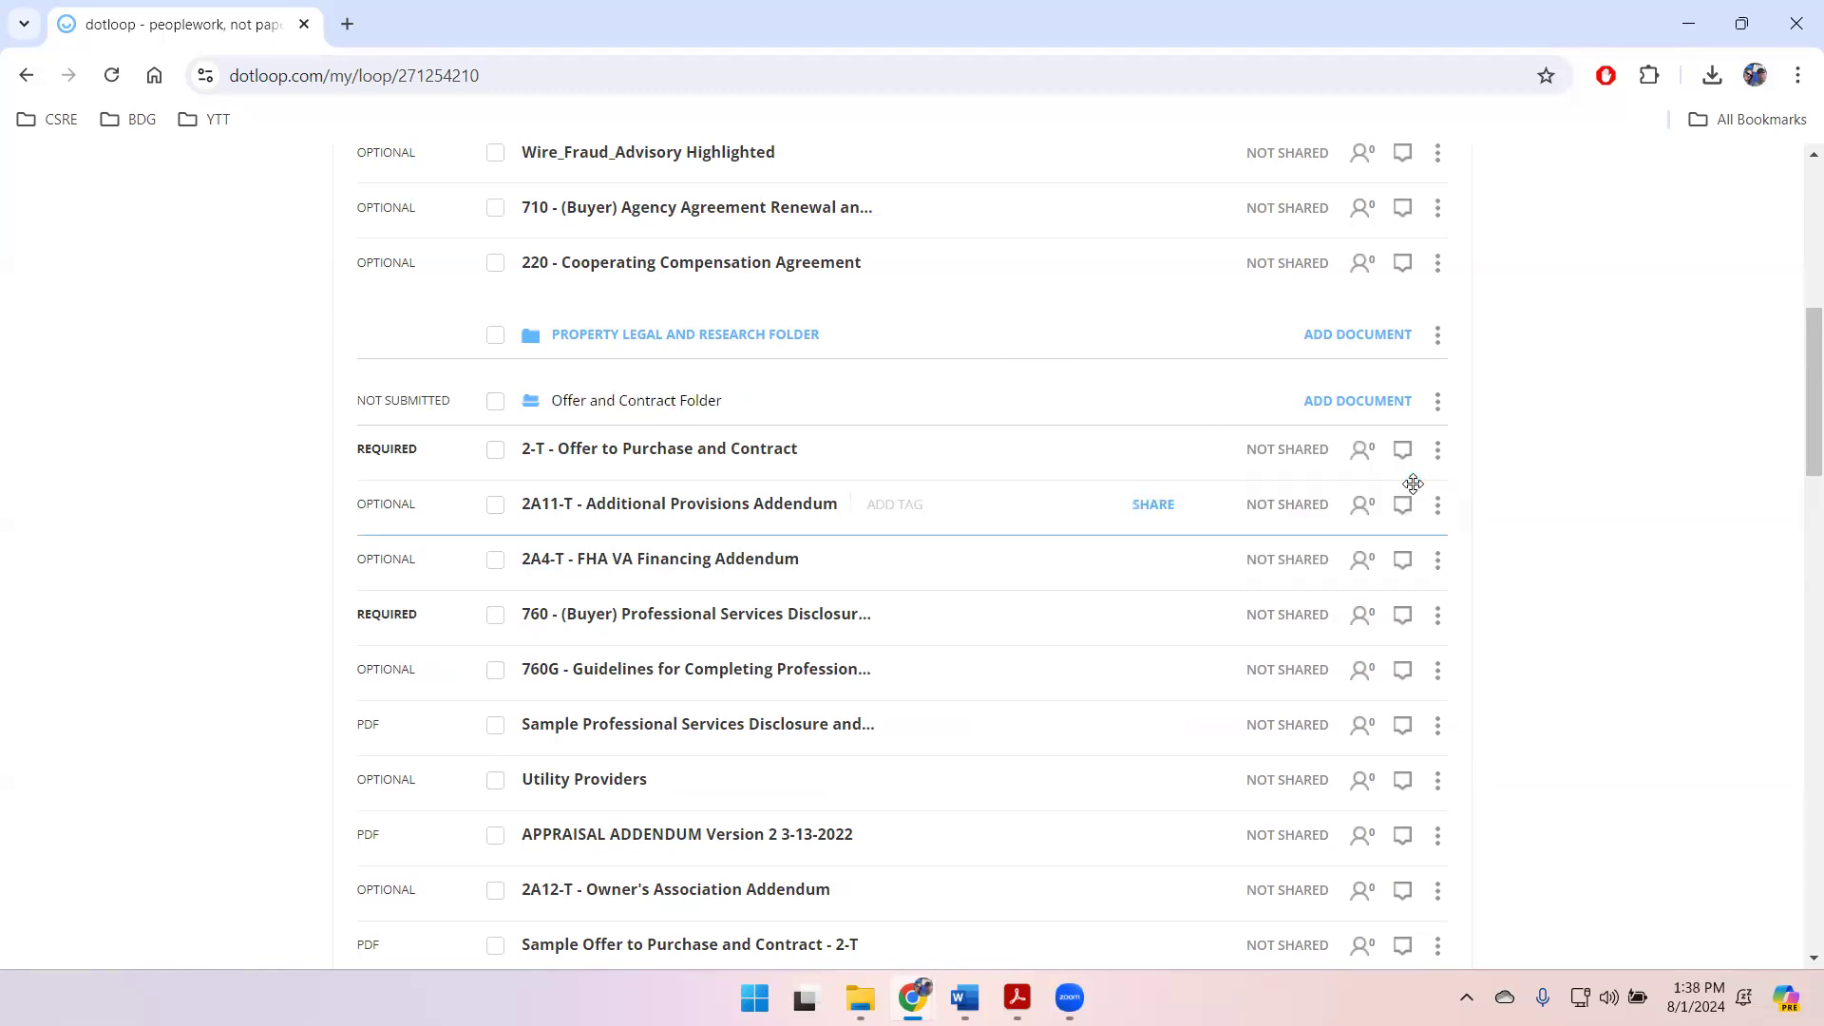
pyautogui.write('TERMIN')
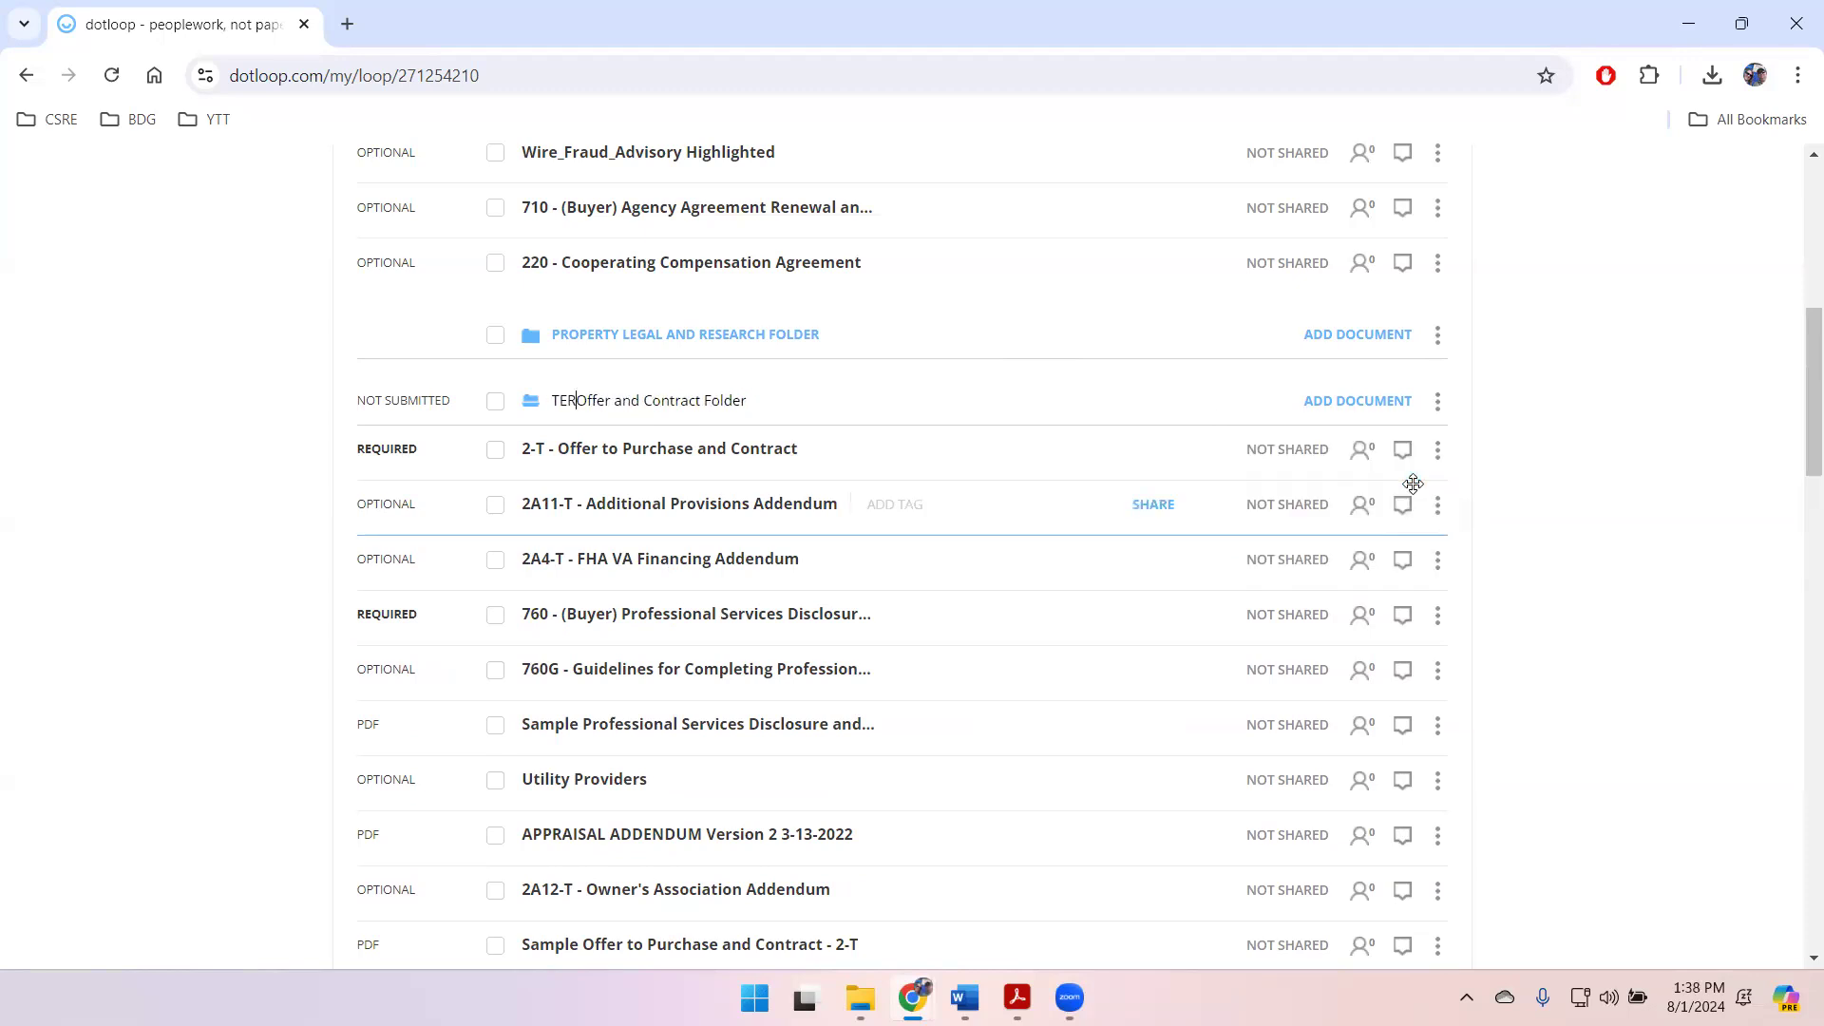
pyautogui.write('ATED -')
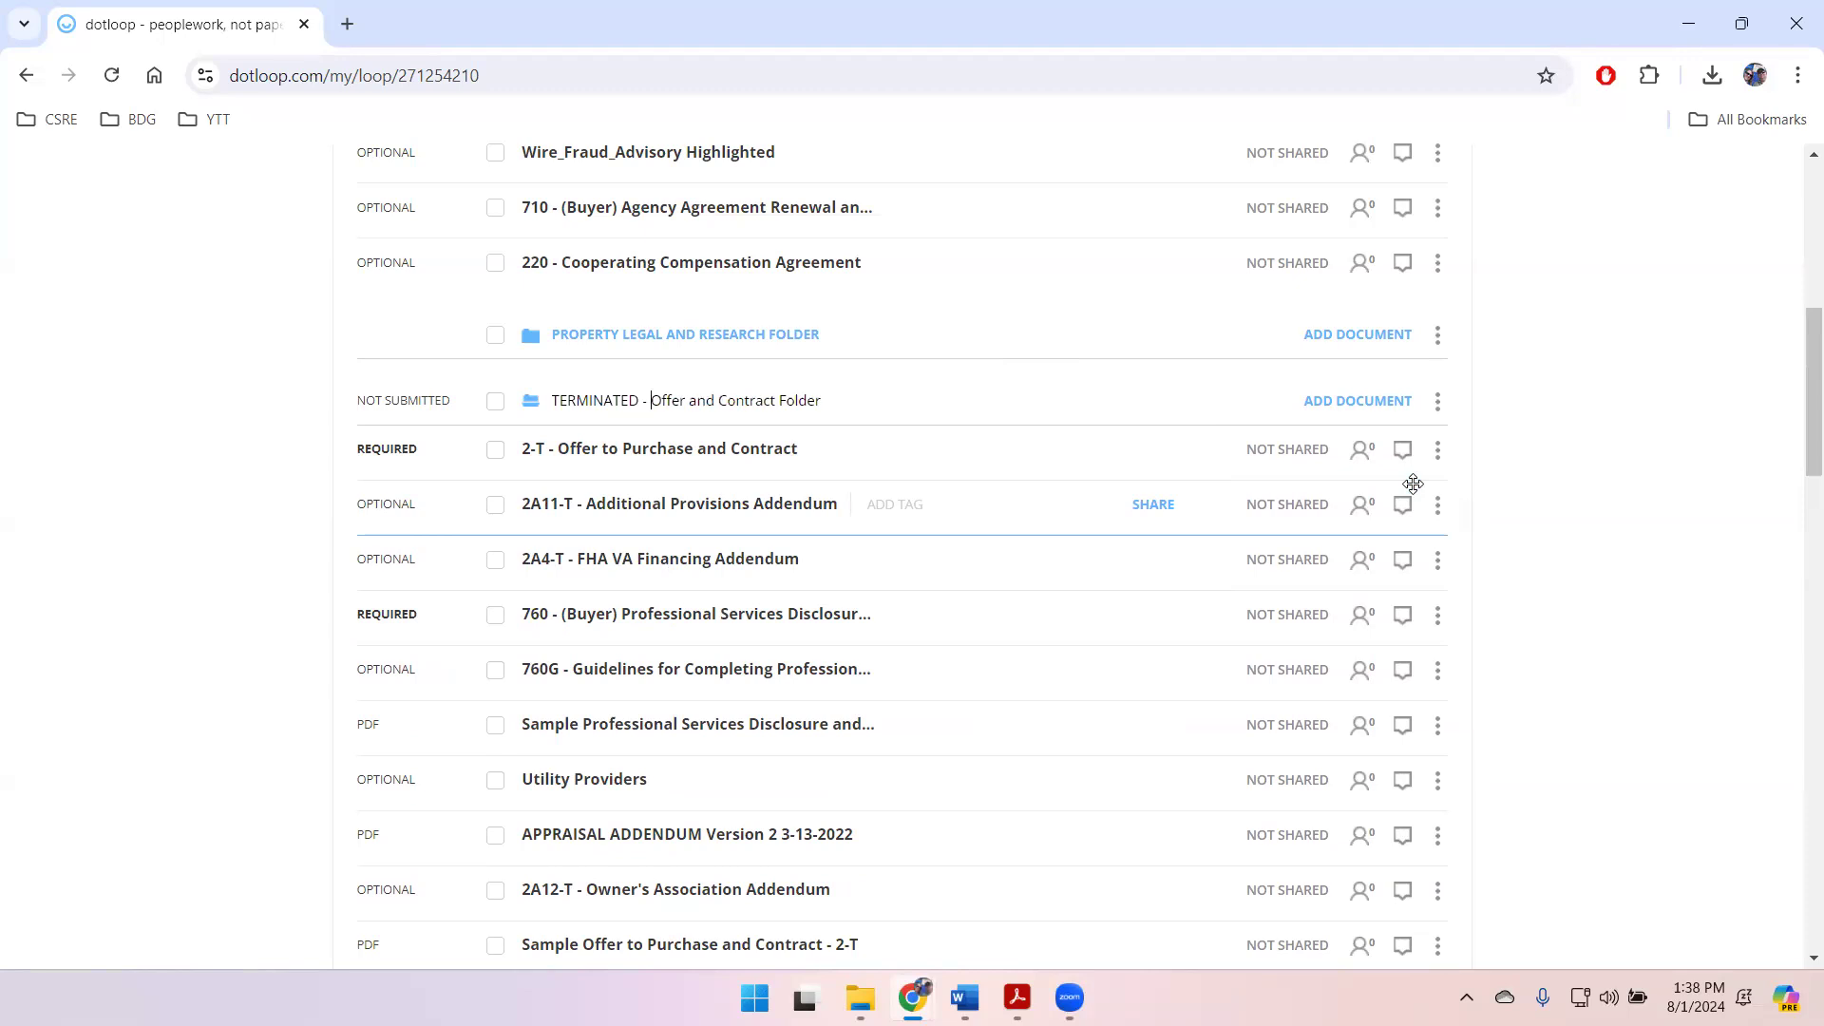
pyautogui.click(1582, 561)
# Step: Collapse the terminated offer, miscellaneous forms and closing folders, and move the terminated offer folder to the end of the folder list
pyautogui.click(677, 404)
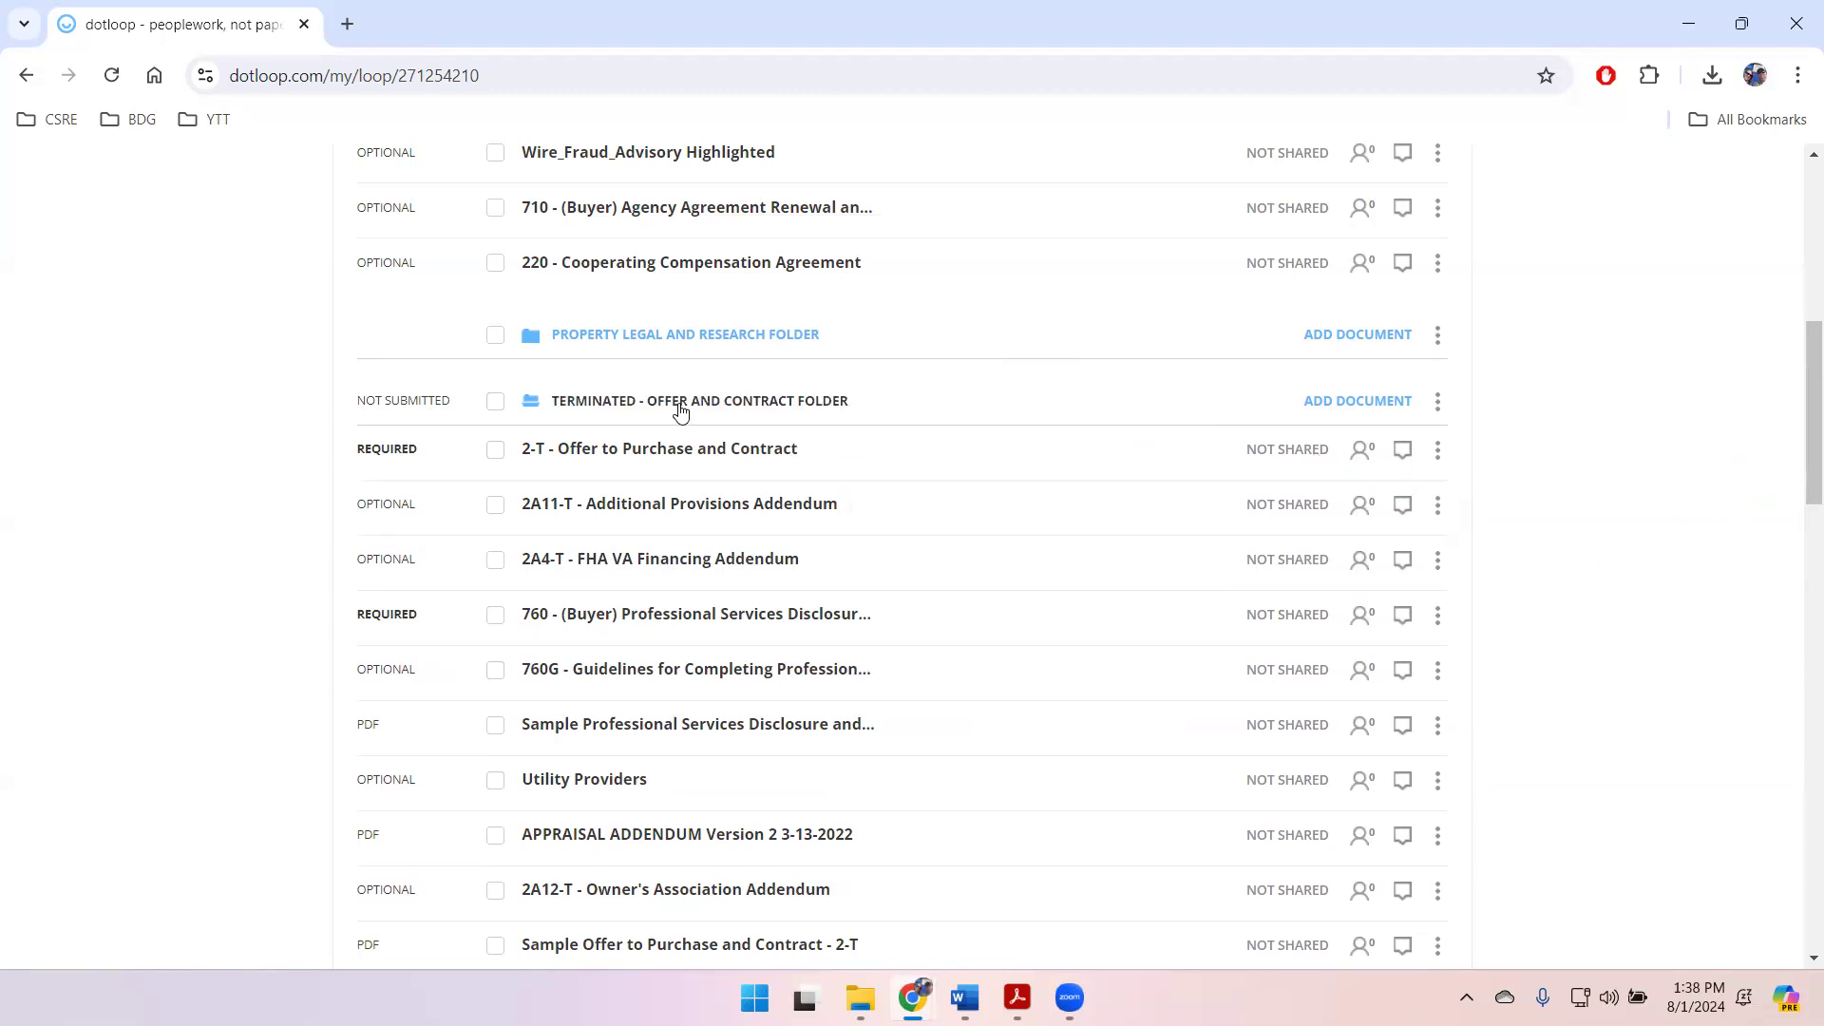
pyautogui.click(631, 469)
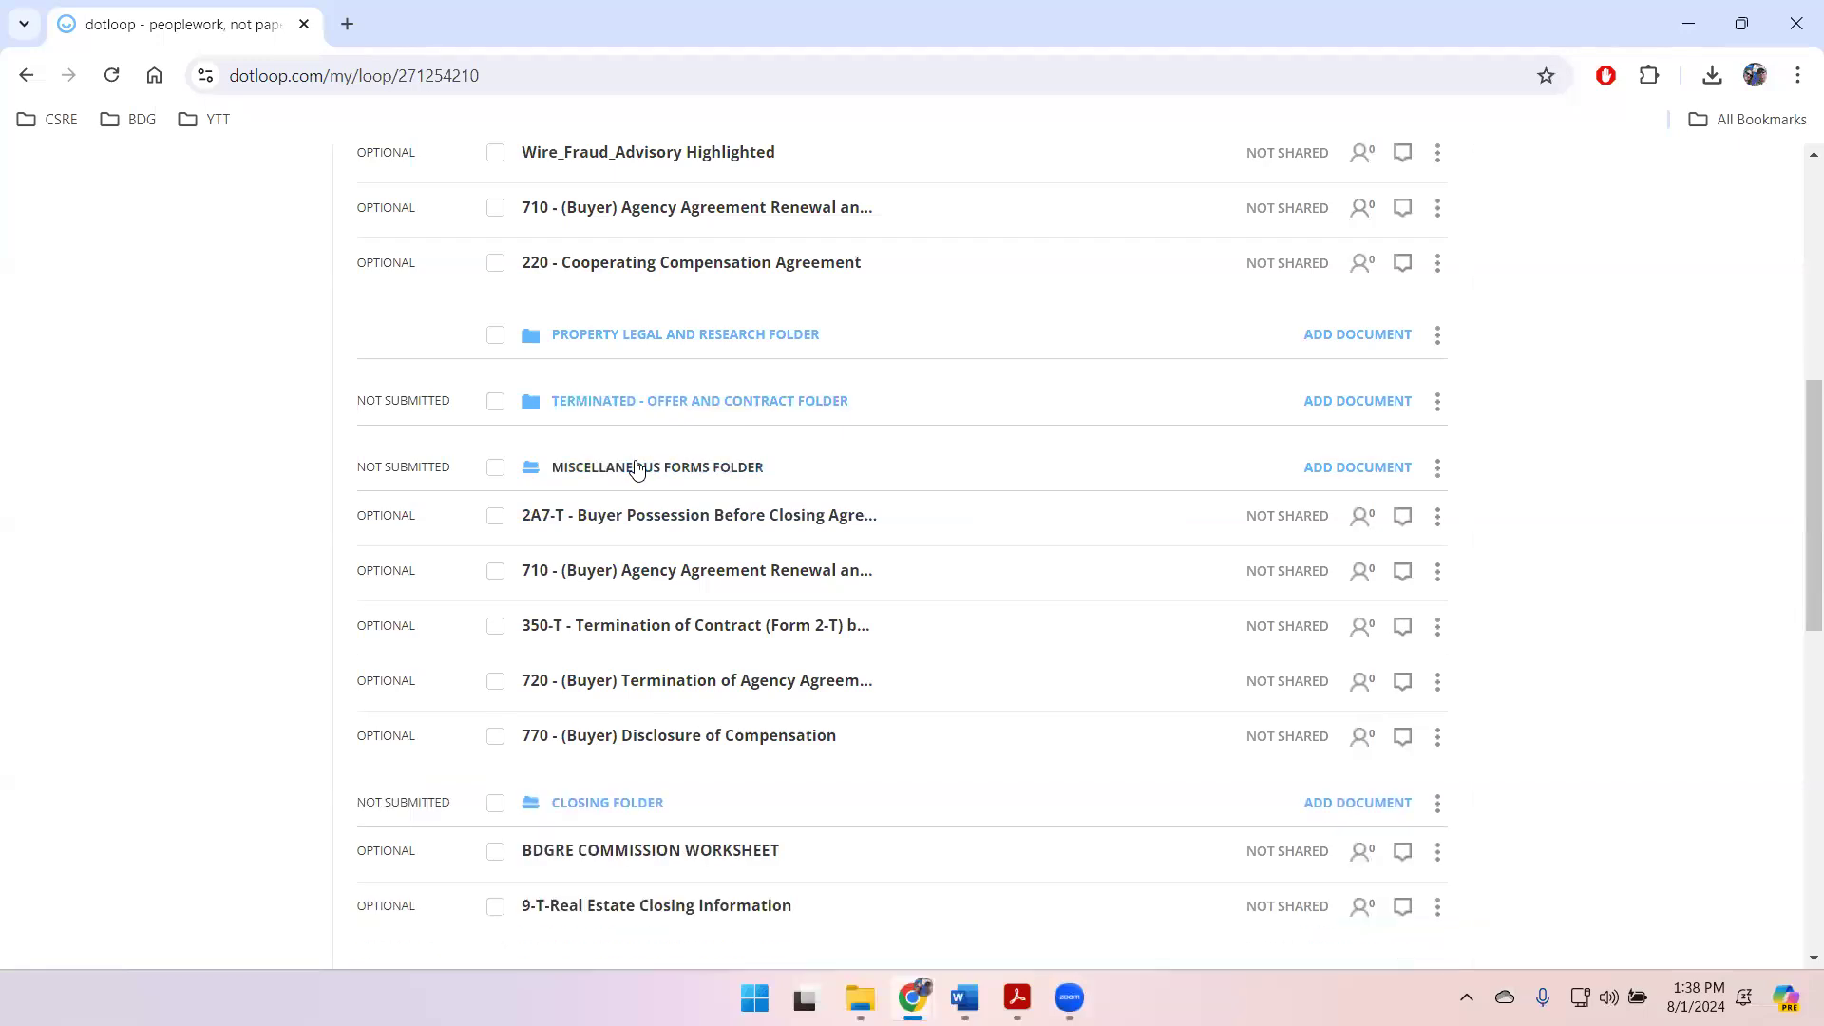
pyautogui.click(625, 532)
pyautogui.moveTo(611, 407); pyautogui.dragTo(604, 613)
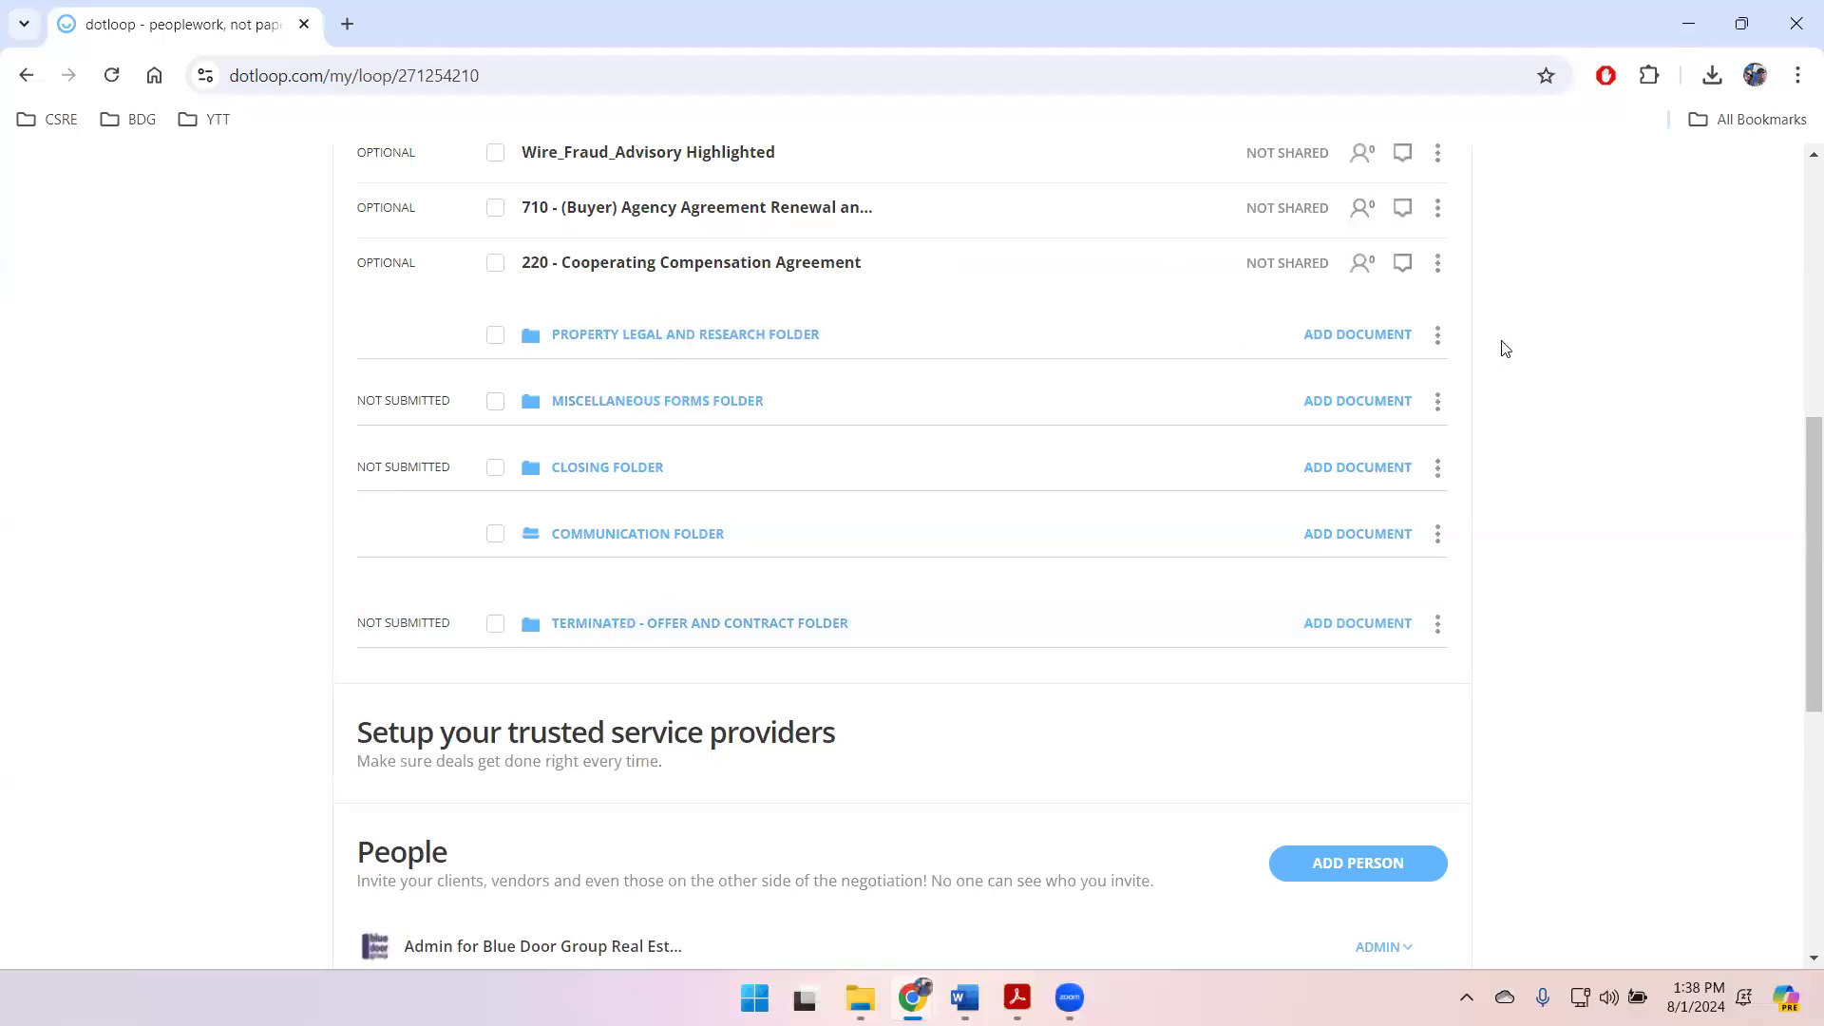
# Step: Prefix the Property Legal and Research folder's name with "TERMINATED -" and move the folder to the end of the folder list
pyautogui.click(1438, 338)
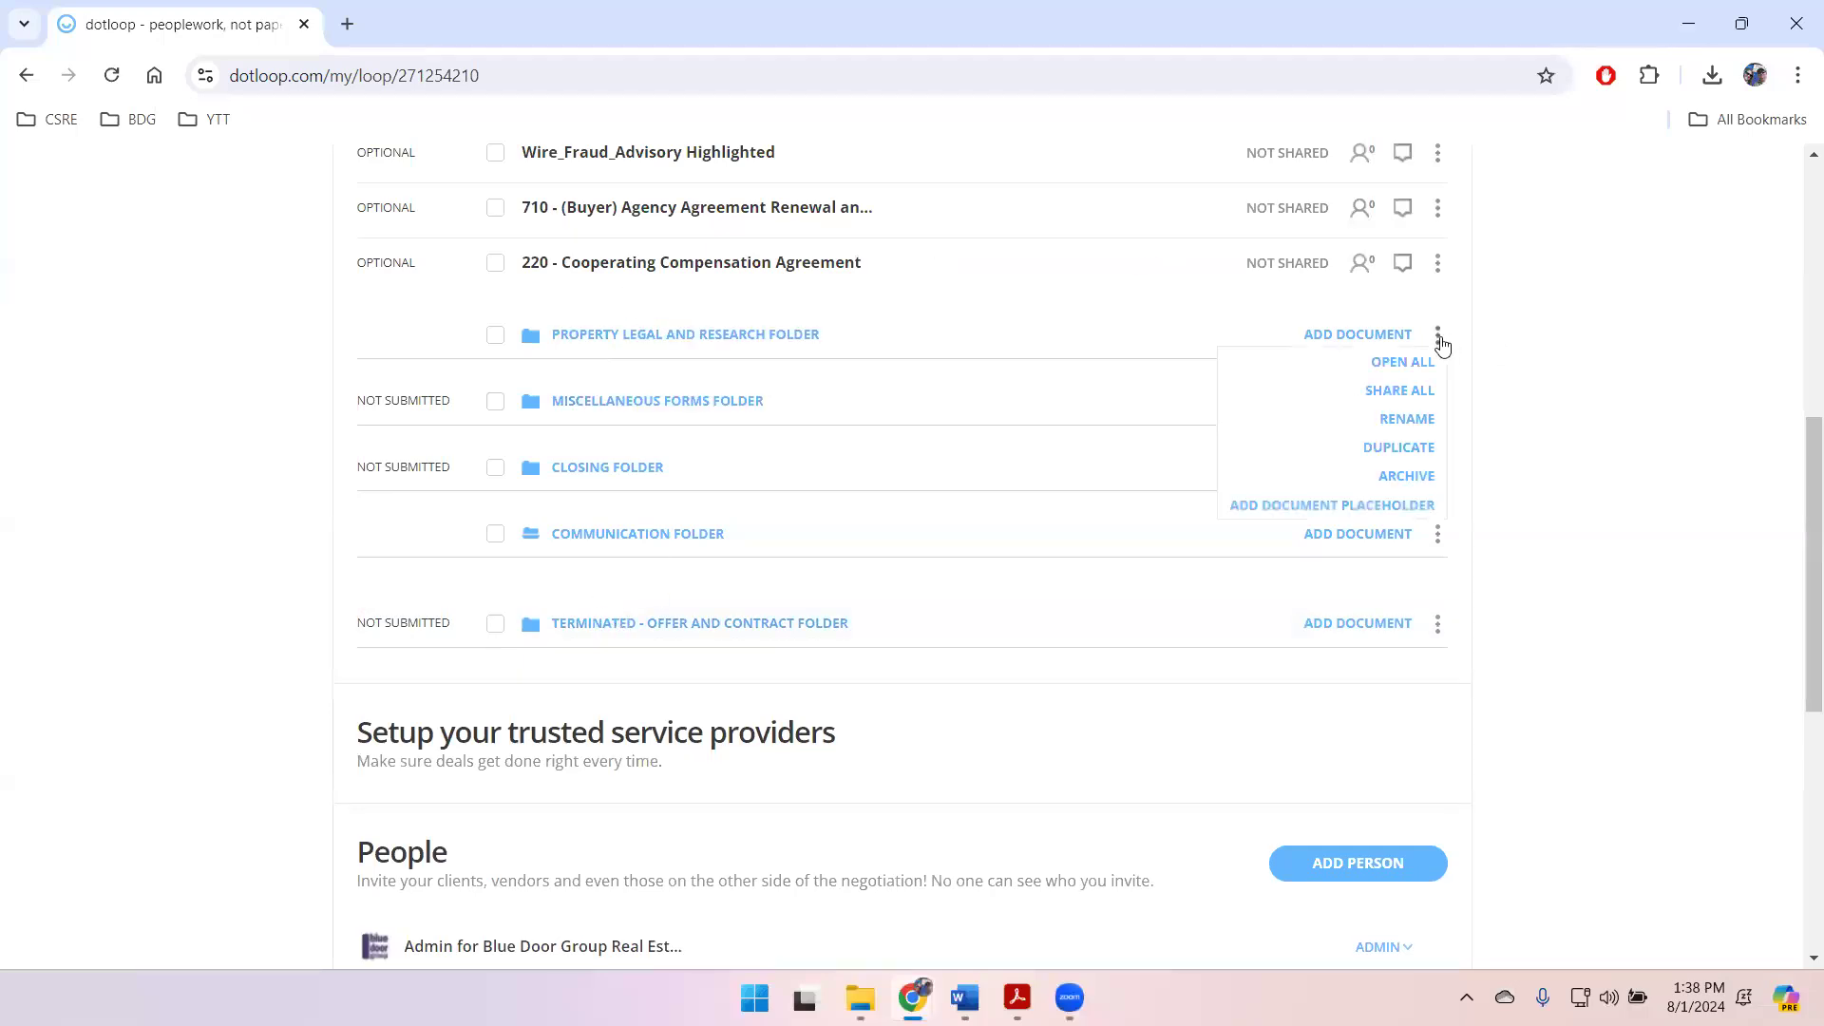
pyautogui.click(1415, 423)
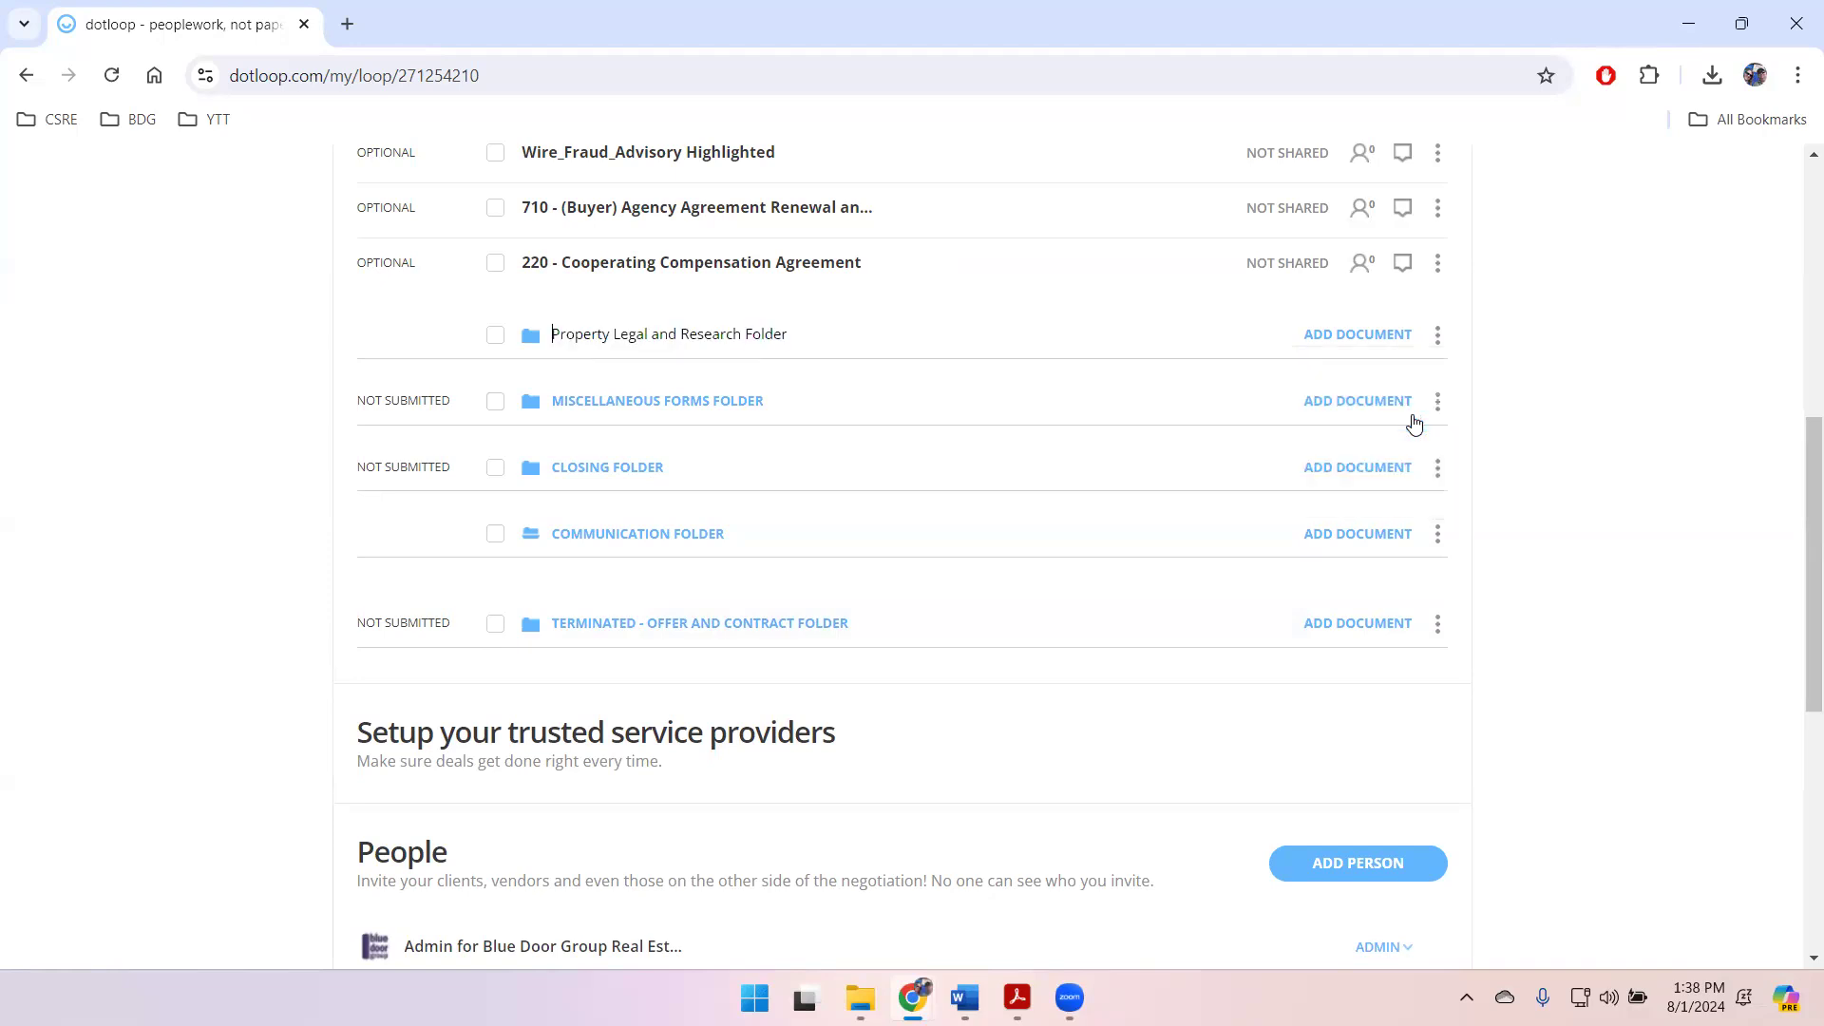
pyautogui.write('TERMINATE')
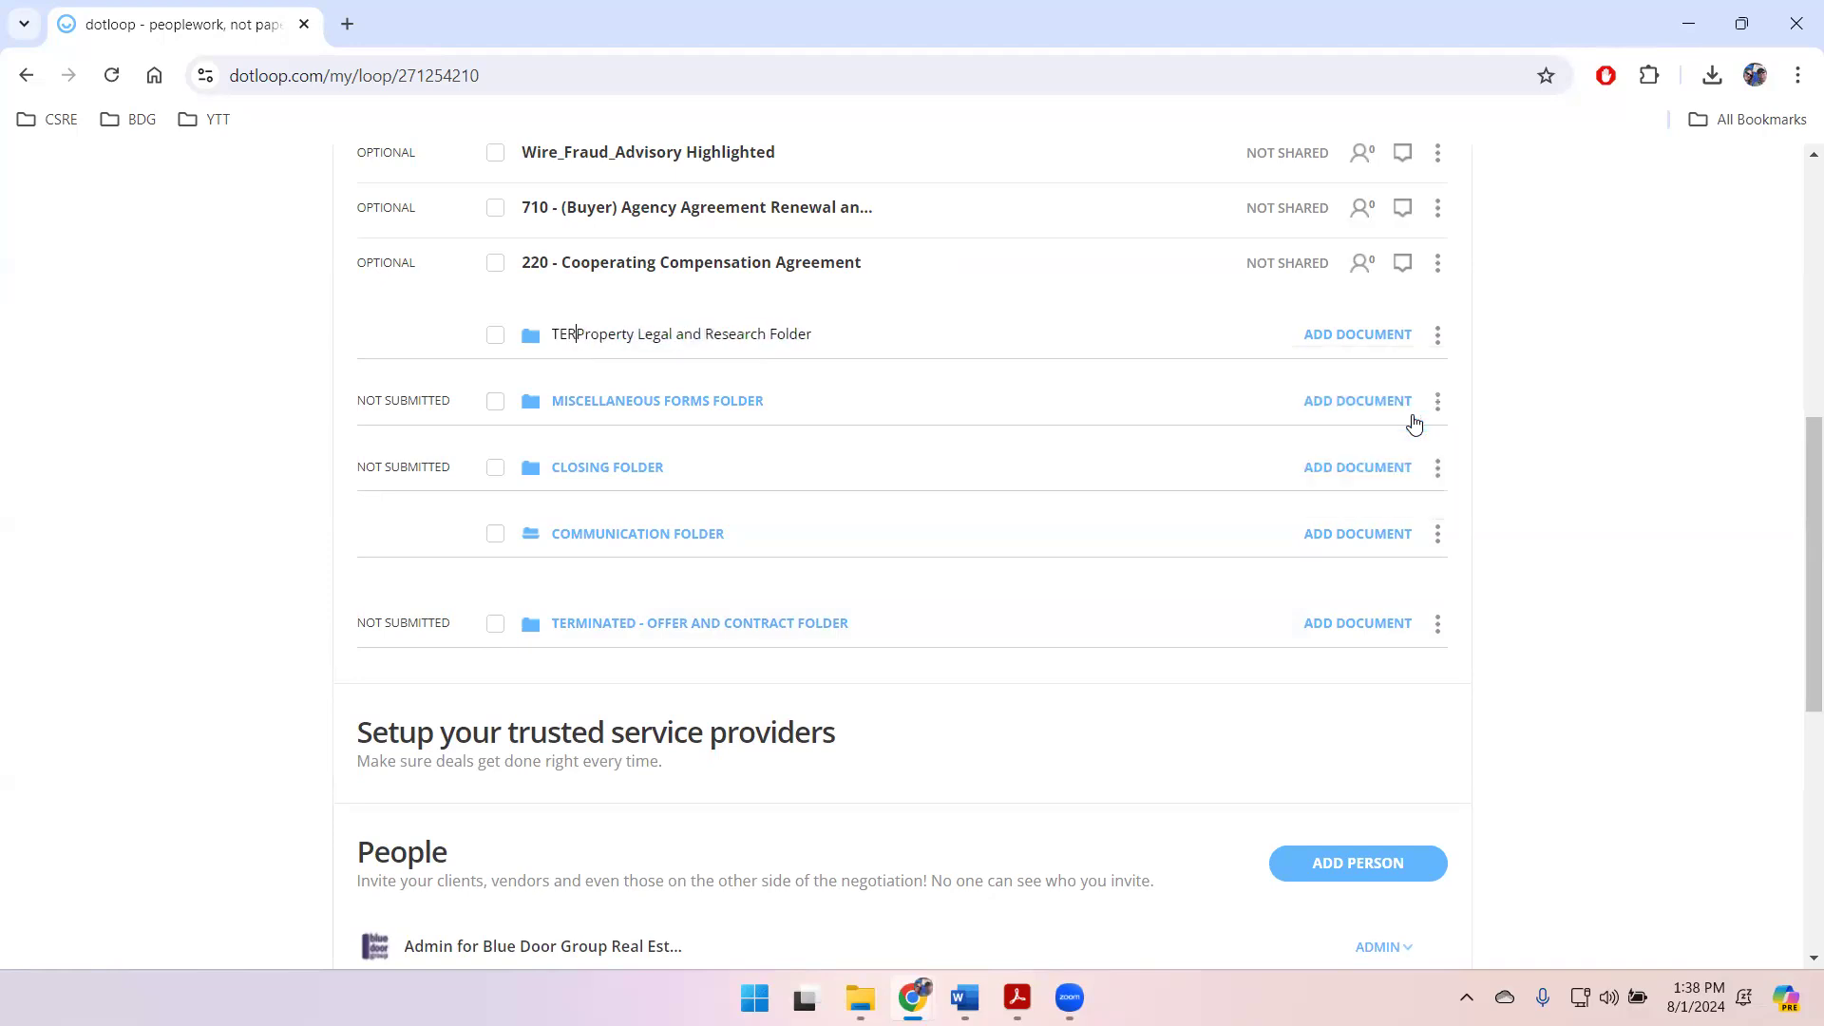
pyautogui.write('D -')
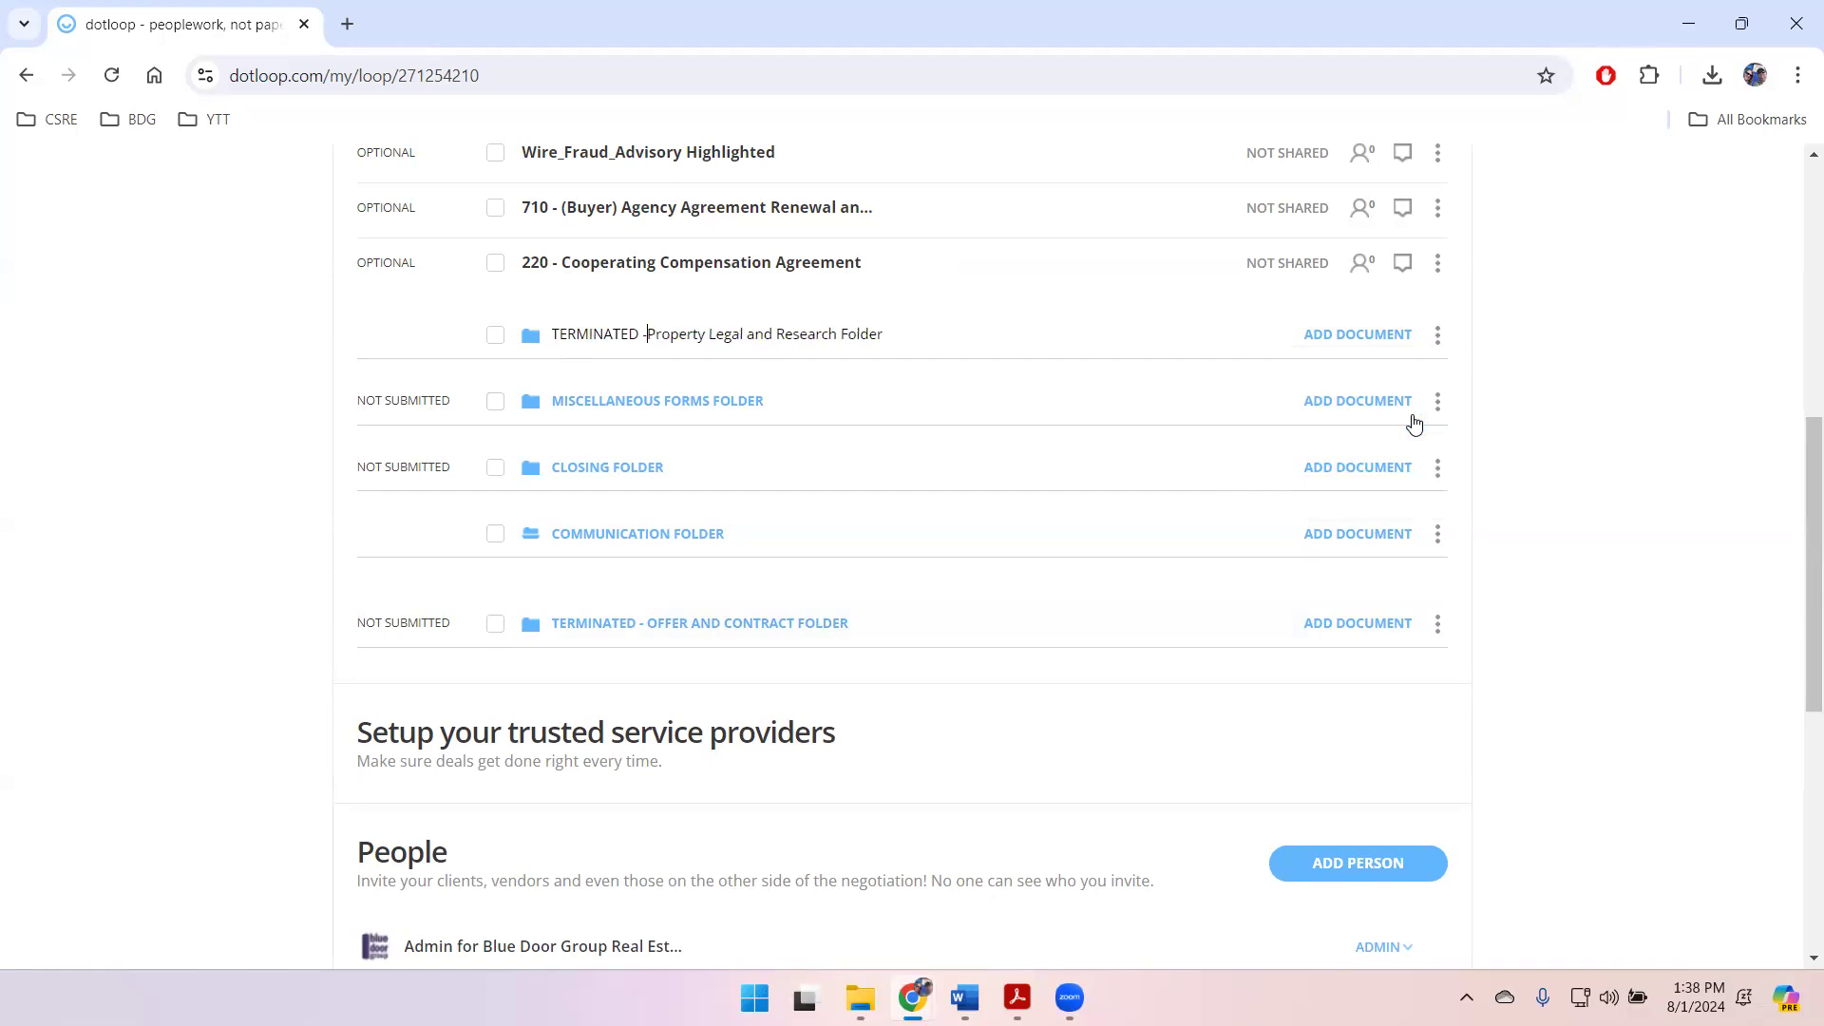
pyautogui.press('Return')
pyautogui.moveTo(571, 334); pyautogui.dragTo(589, 583)
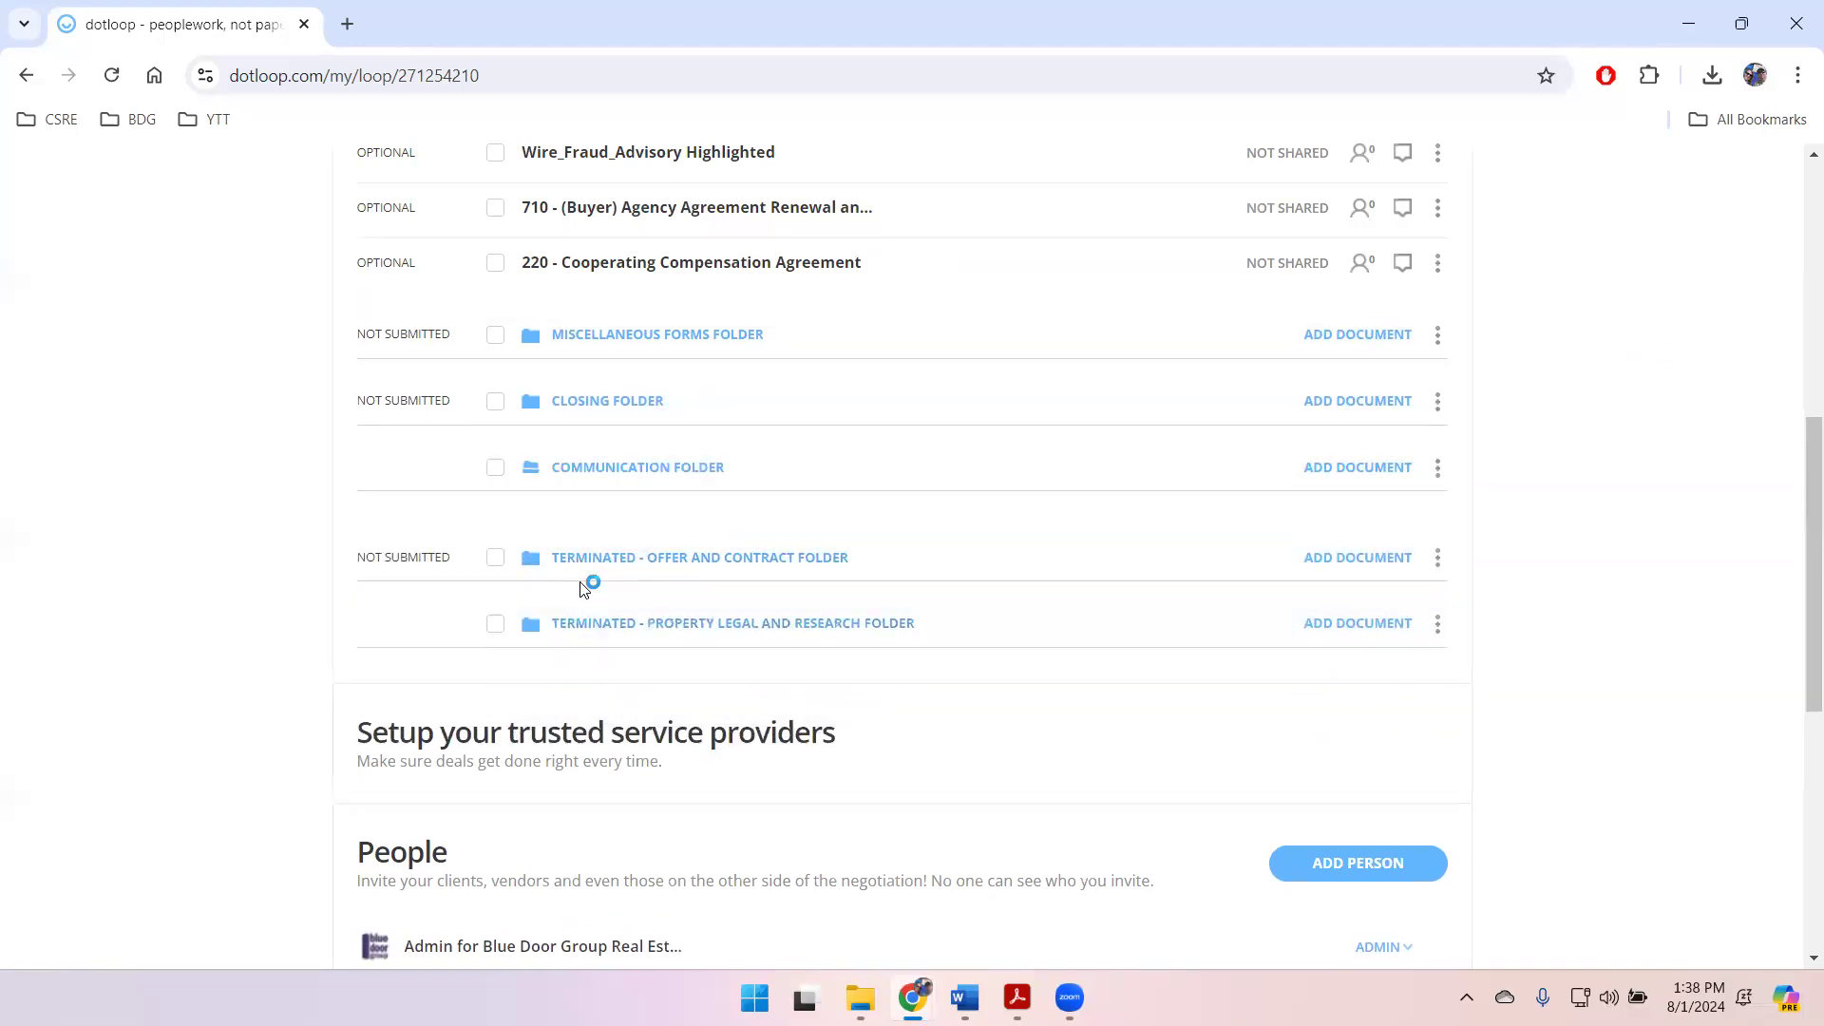
# Step: Replace the street address in the loop's name with the new property's street address, save, and return to the loop
pyautogui.scroll(4, 1002, 476)
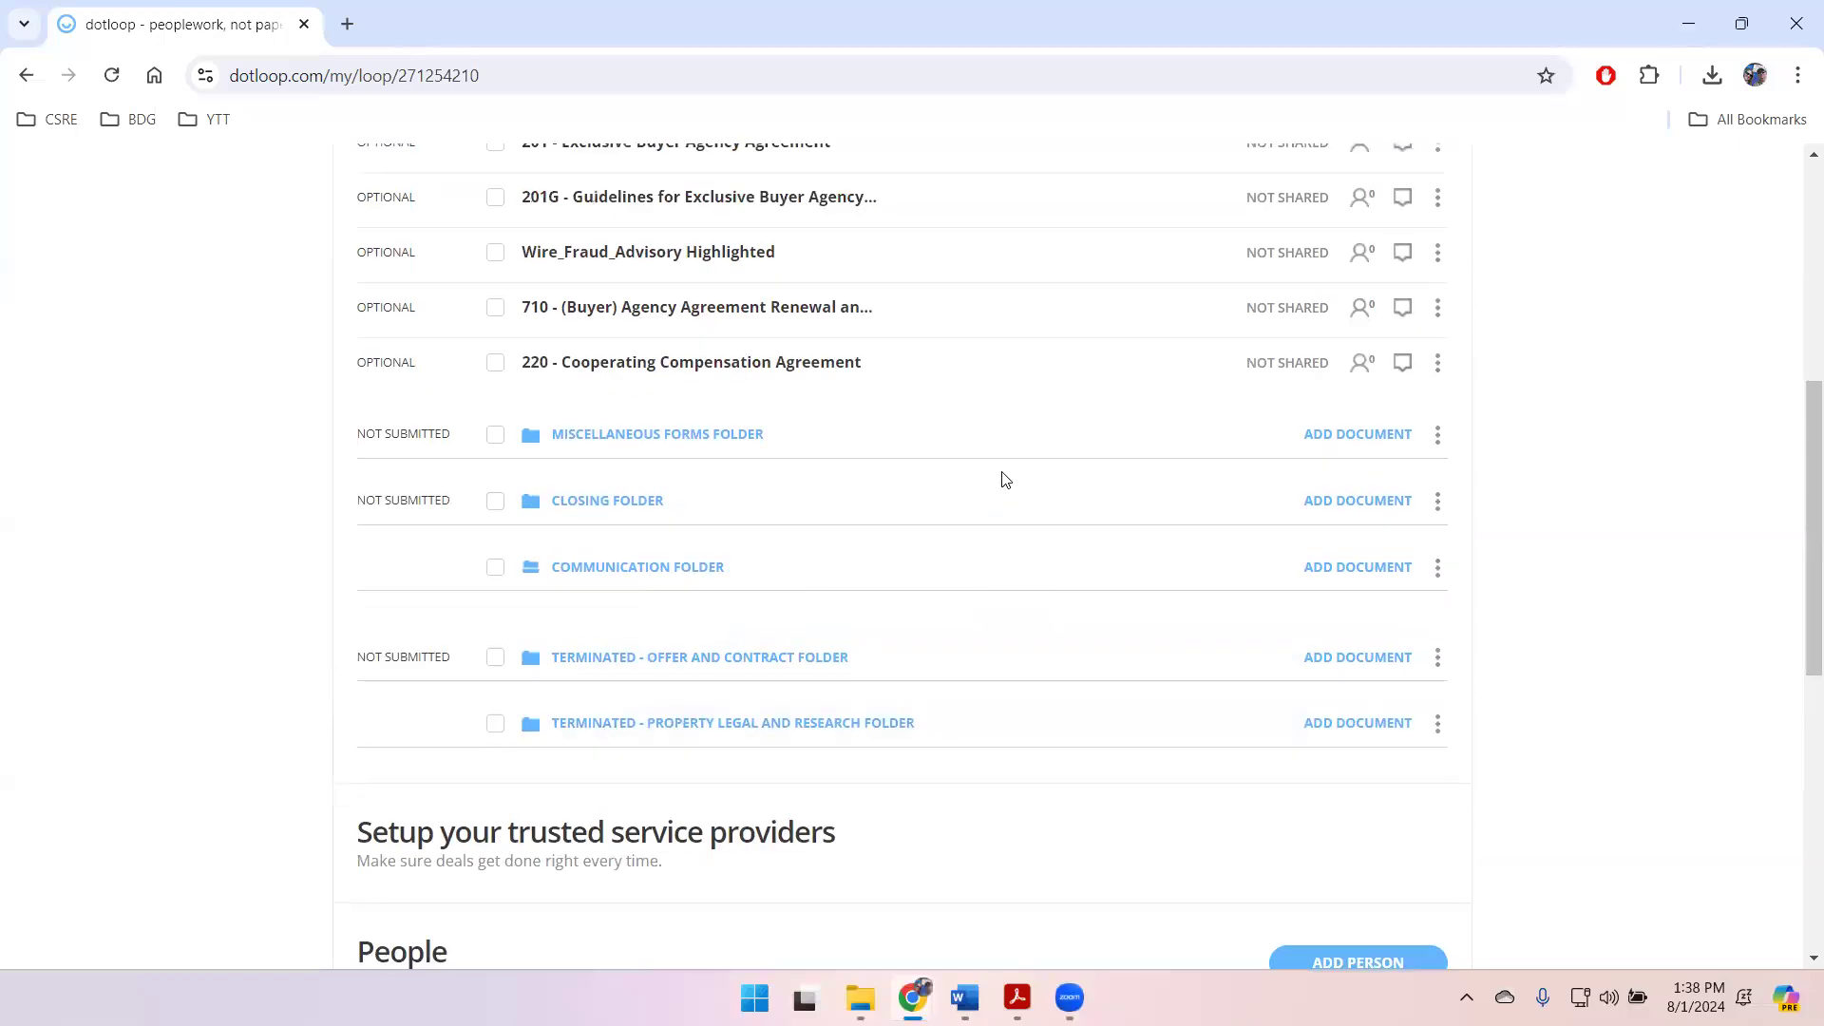
pyautogui.scroll(-2, 1046, 468)
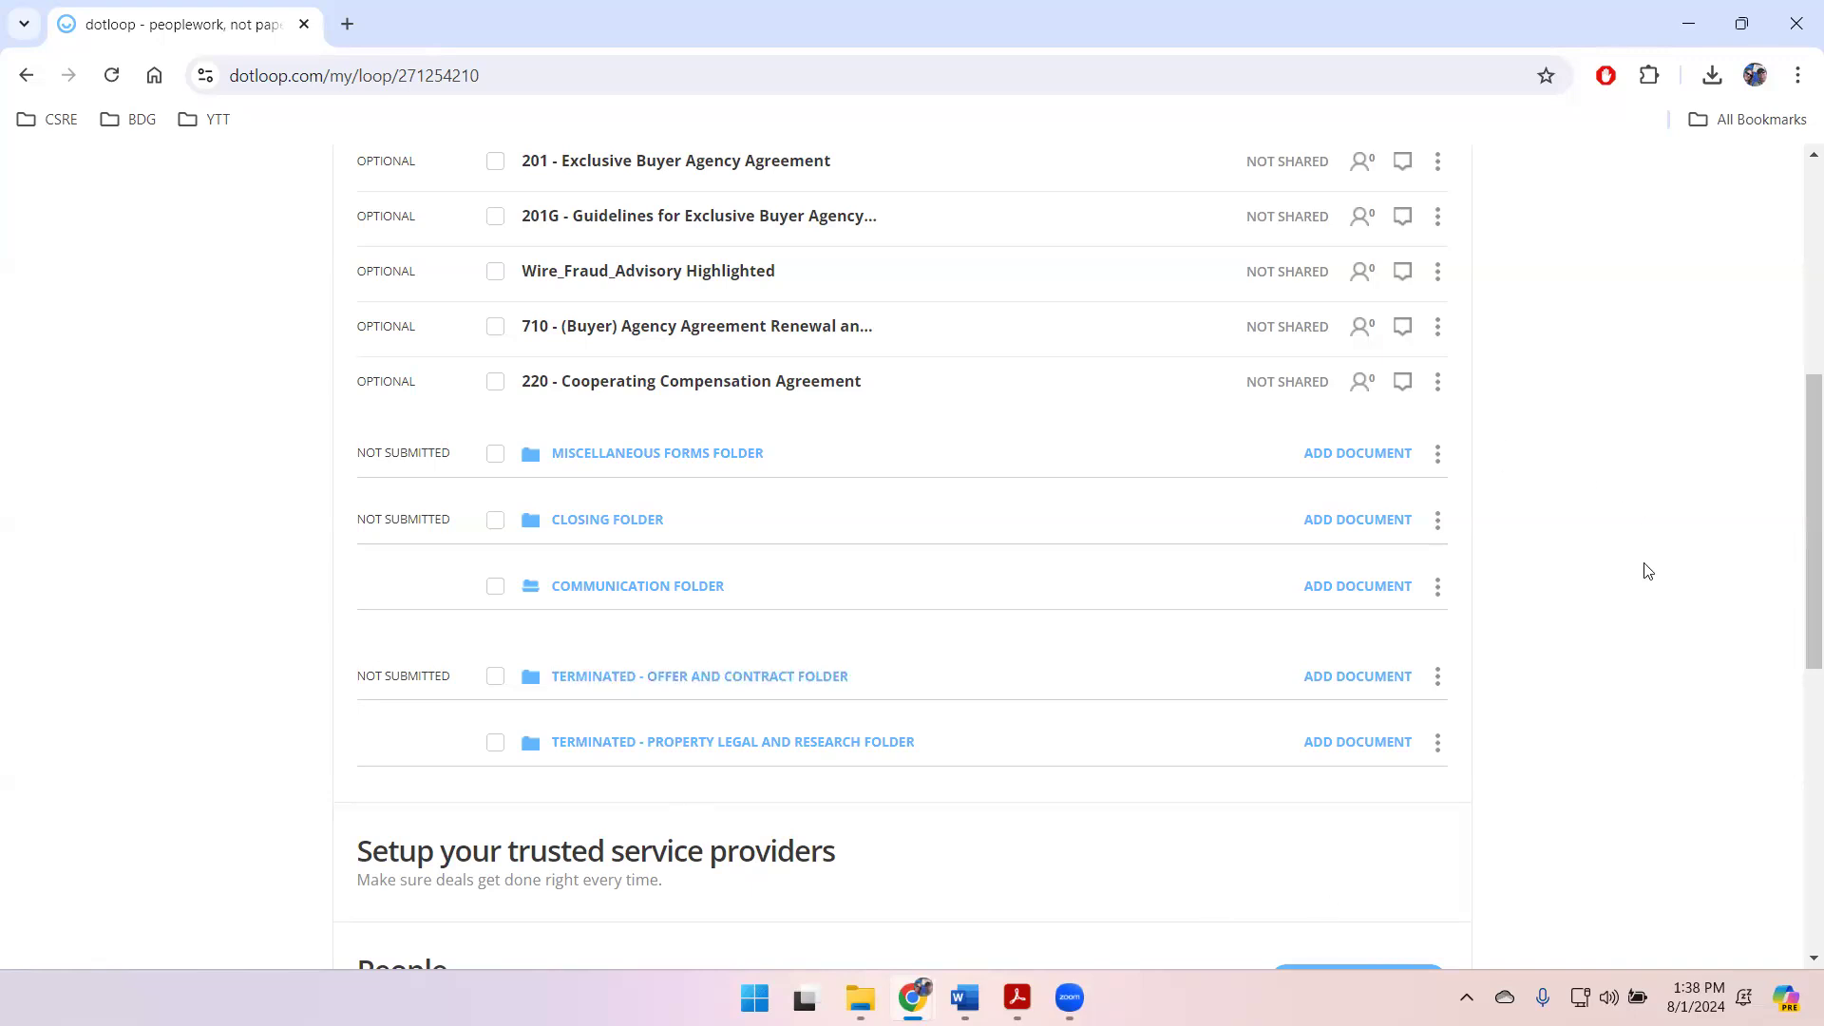
pyautogui.scroll(3, 1649, 570)
pyautogui.scroll(1, 1649, 570)
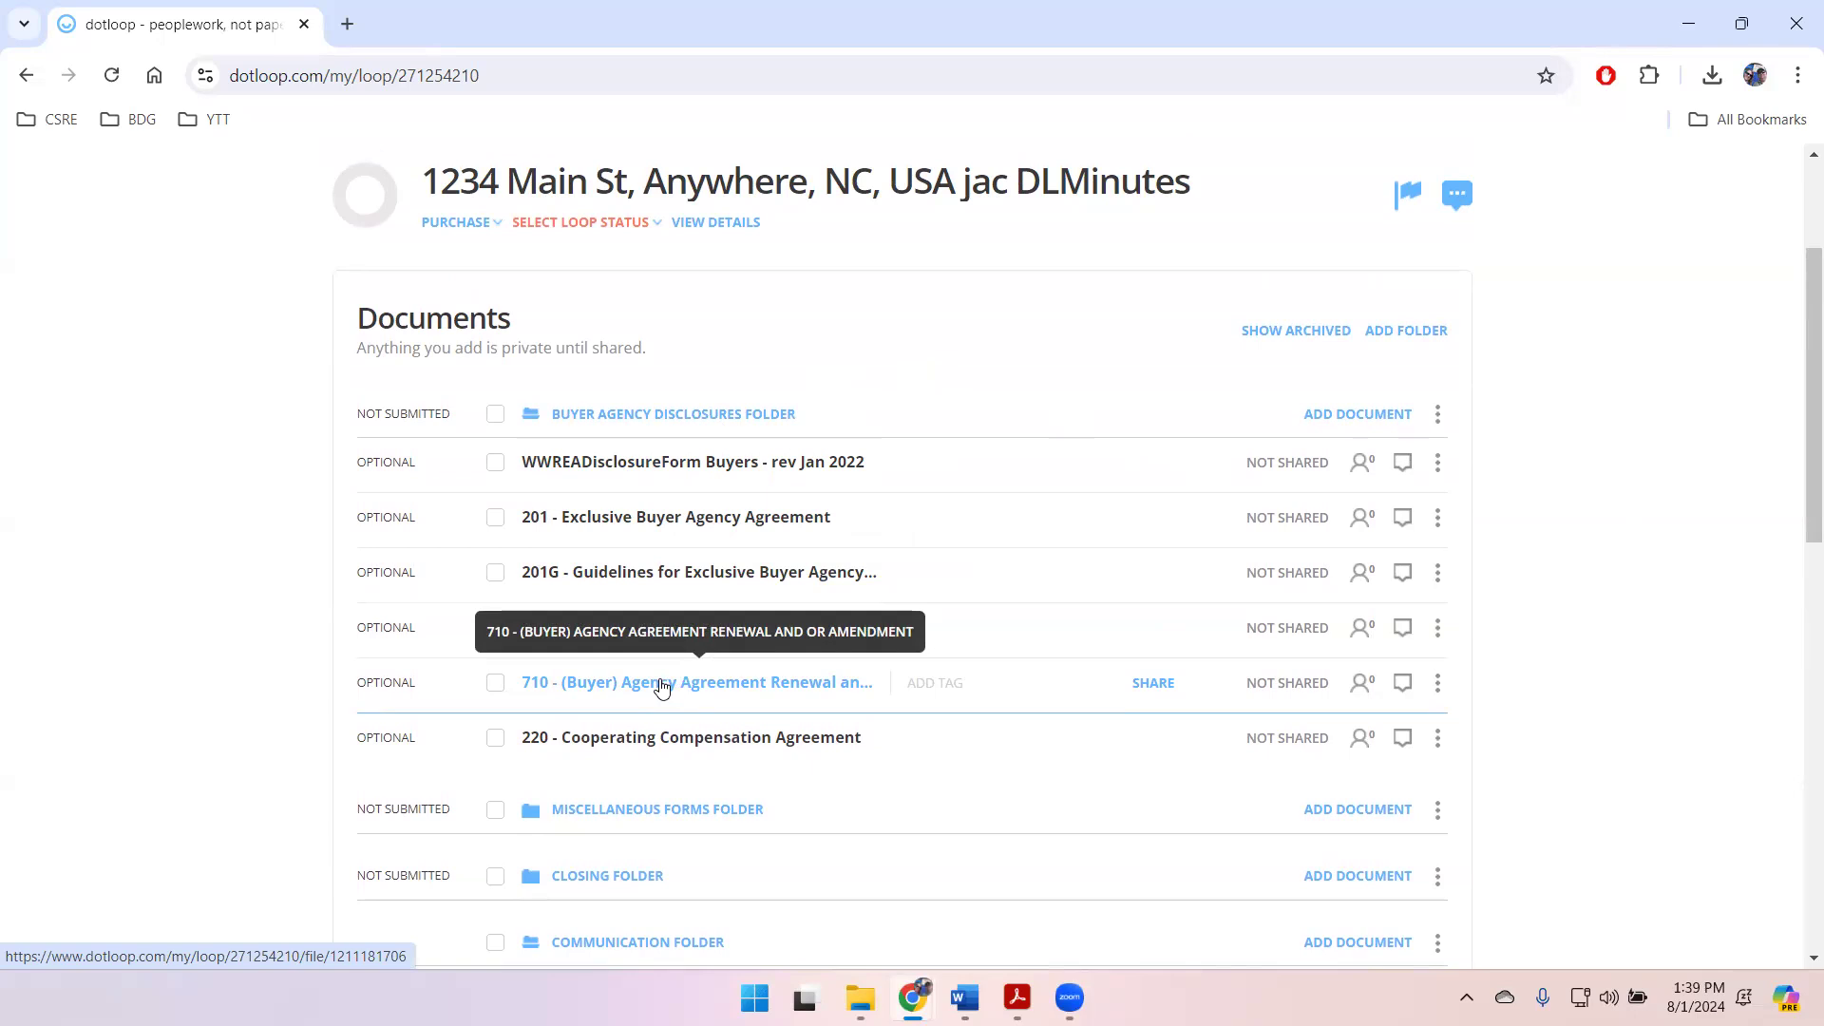
pyautogui.scroll(1, 663, 686)
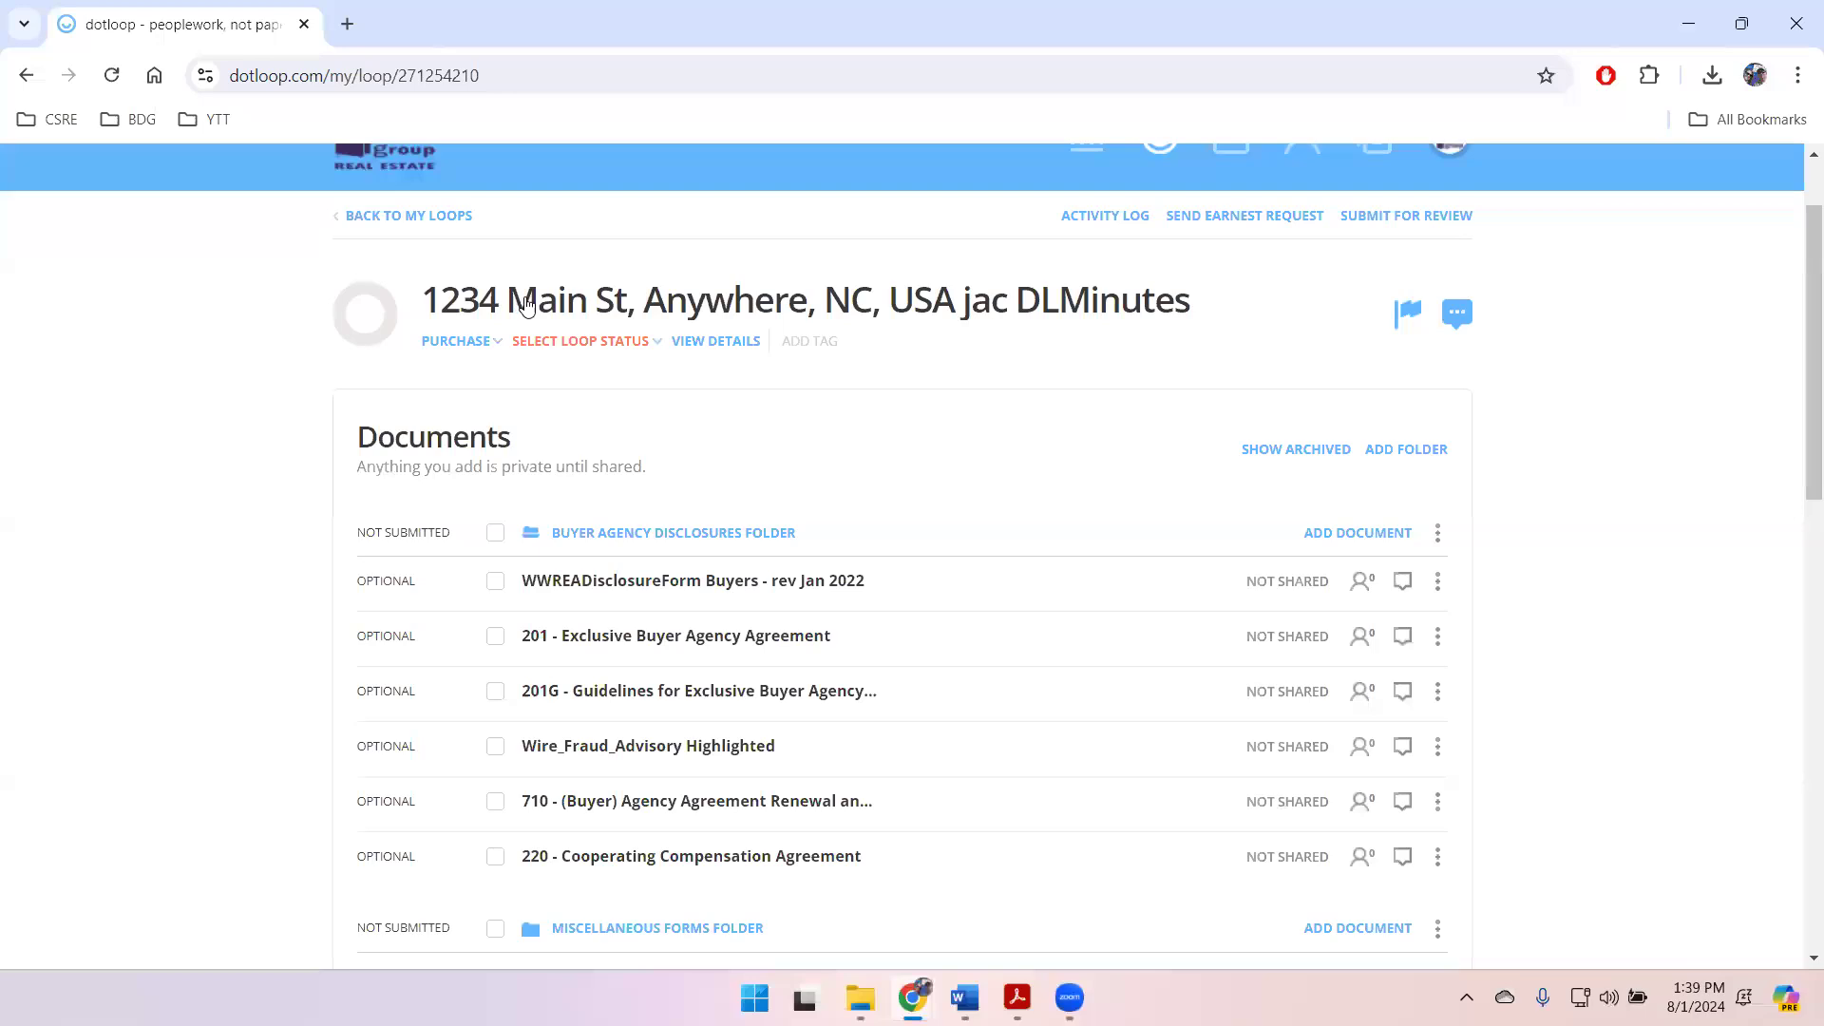
pyautogui.doubleClick(556, 301)
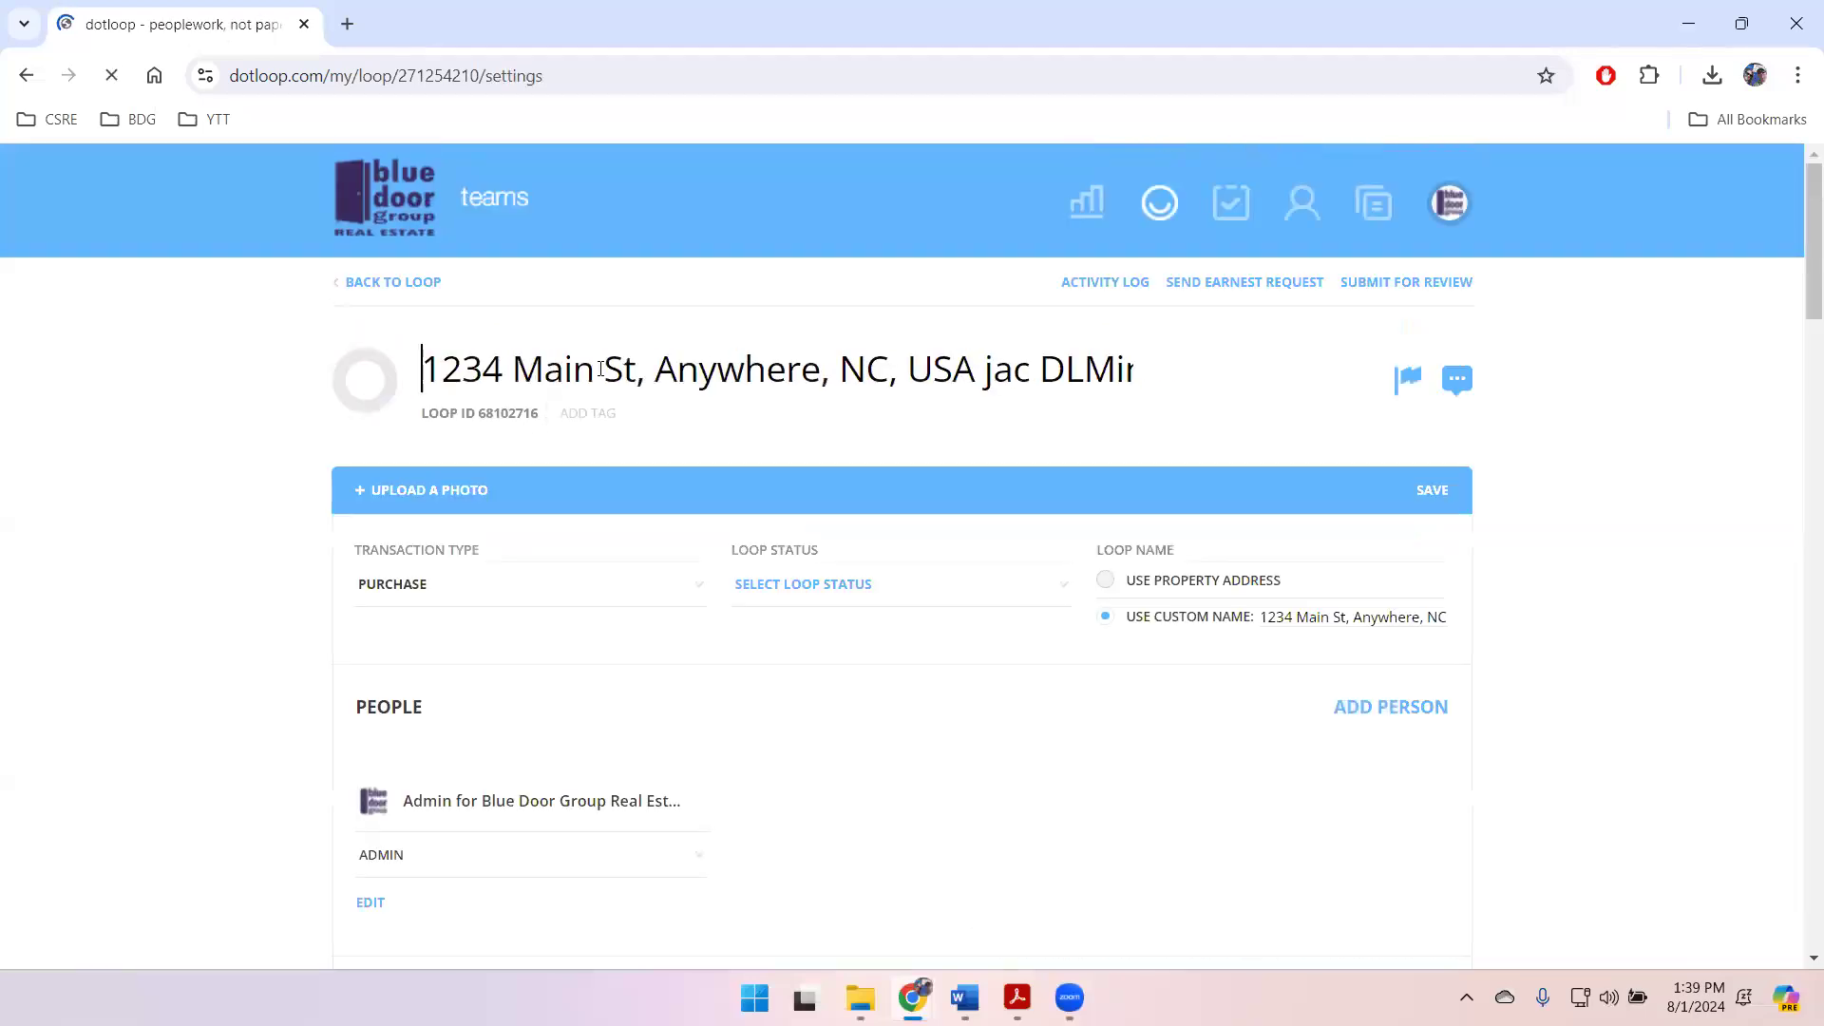
pyautogui.press('BackSpace')
pyautogui.press('BackSpace')
pyautogui.press('BackSpace')
pyautogui.press('BackSpace')
pyautogui.press('BackSpace')
pyautogui.press('BackSpace')
pyautogui.press('BackSpace')
pyautogui.press('BackSpace')
pyautogui.press('BackSpace')
pyautogui.press('BackSpace')
pyautogui.press('BackSpace')
pyautogui.press('BackSpace')
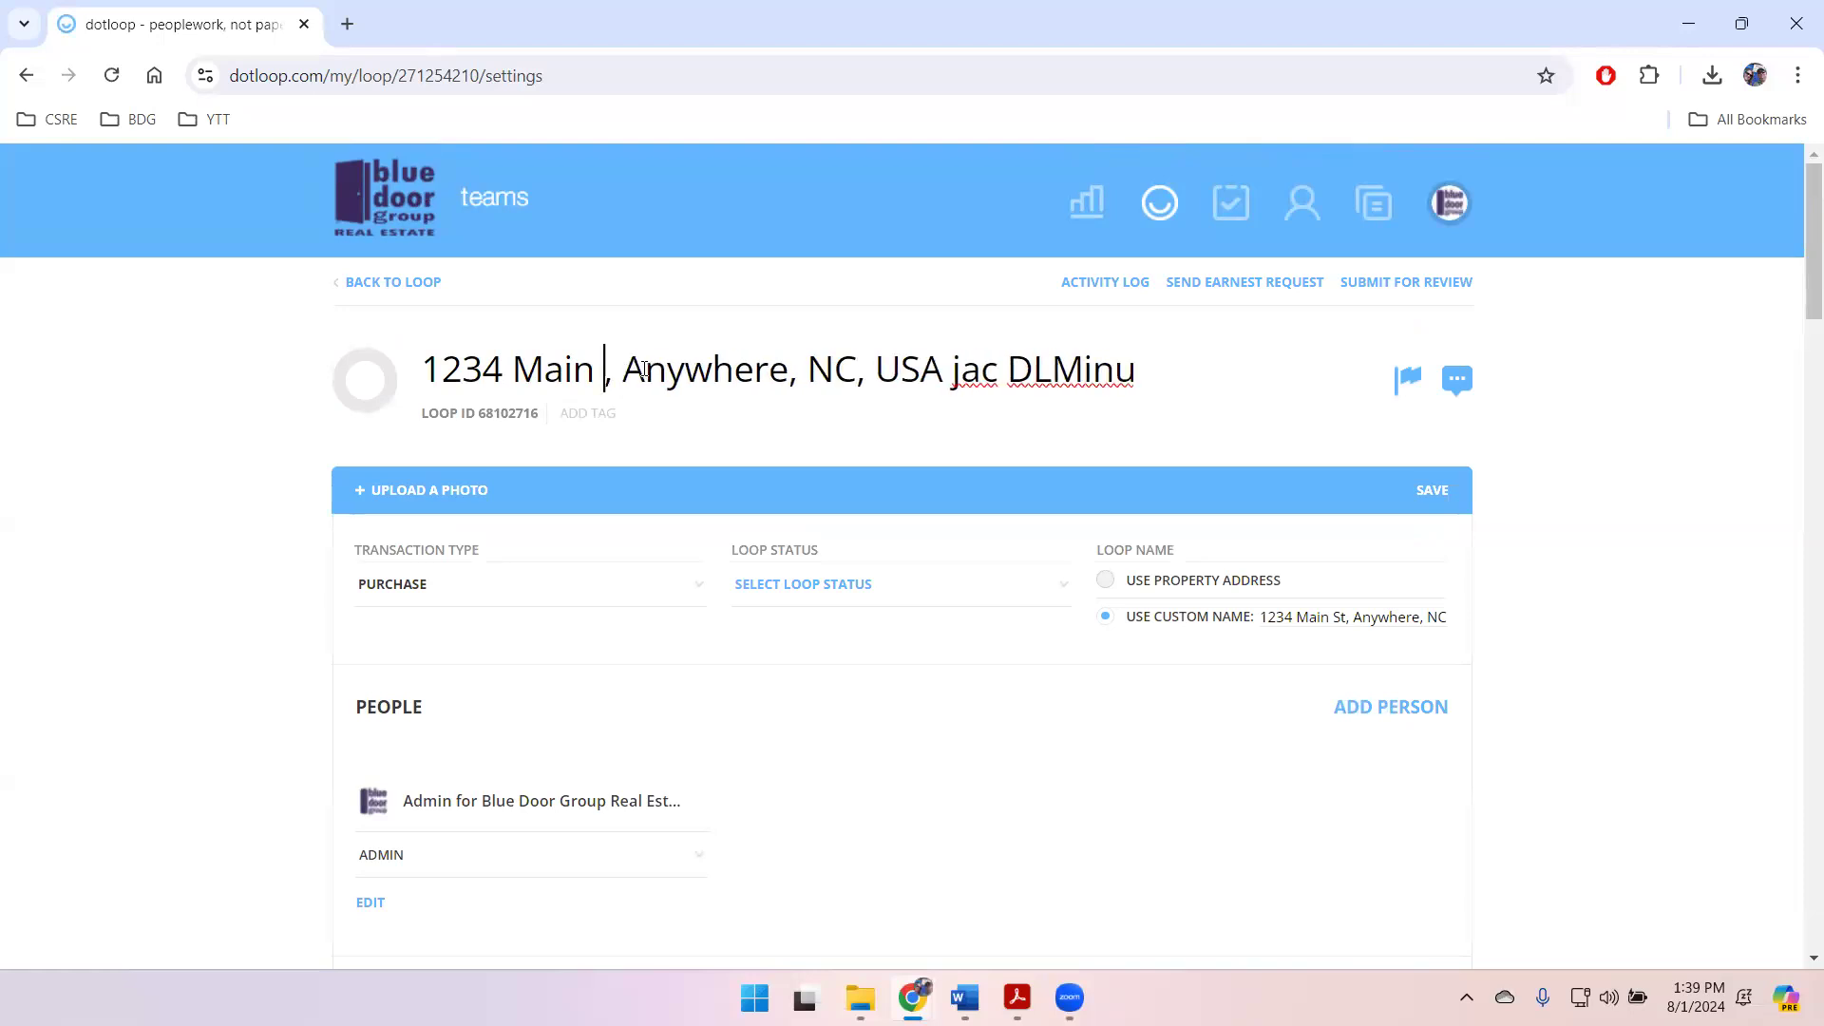
pyautogui.write('456 Elm St')
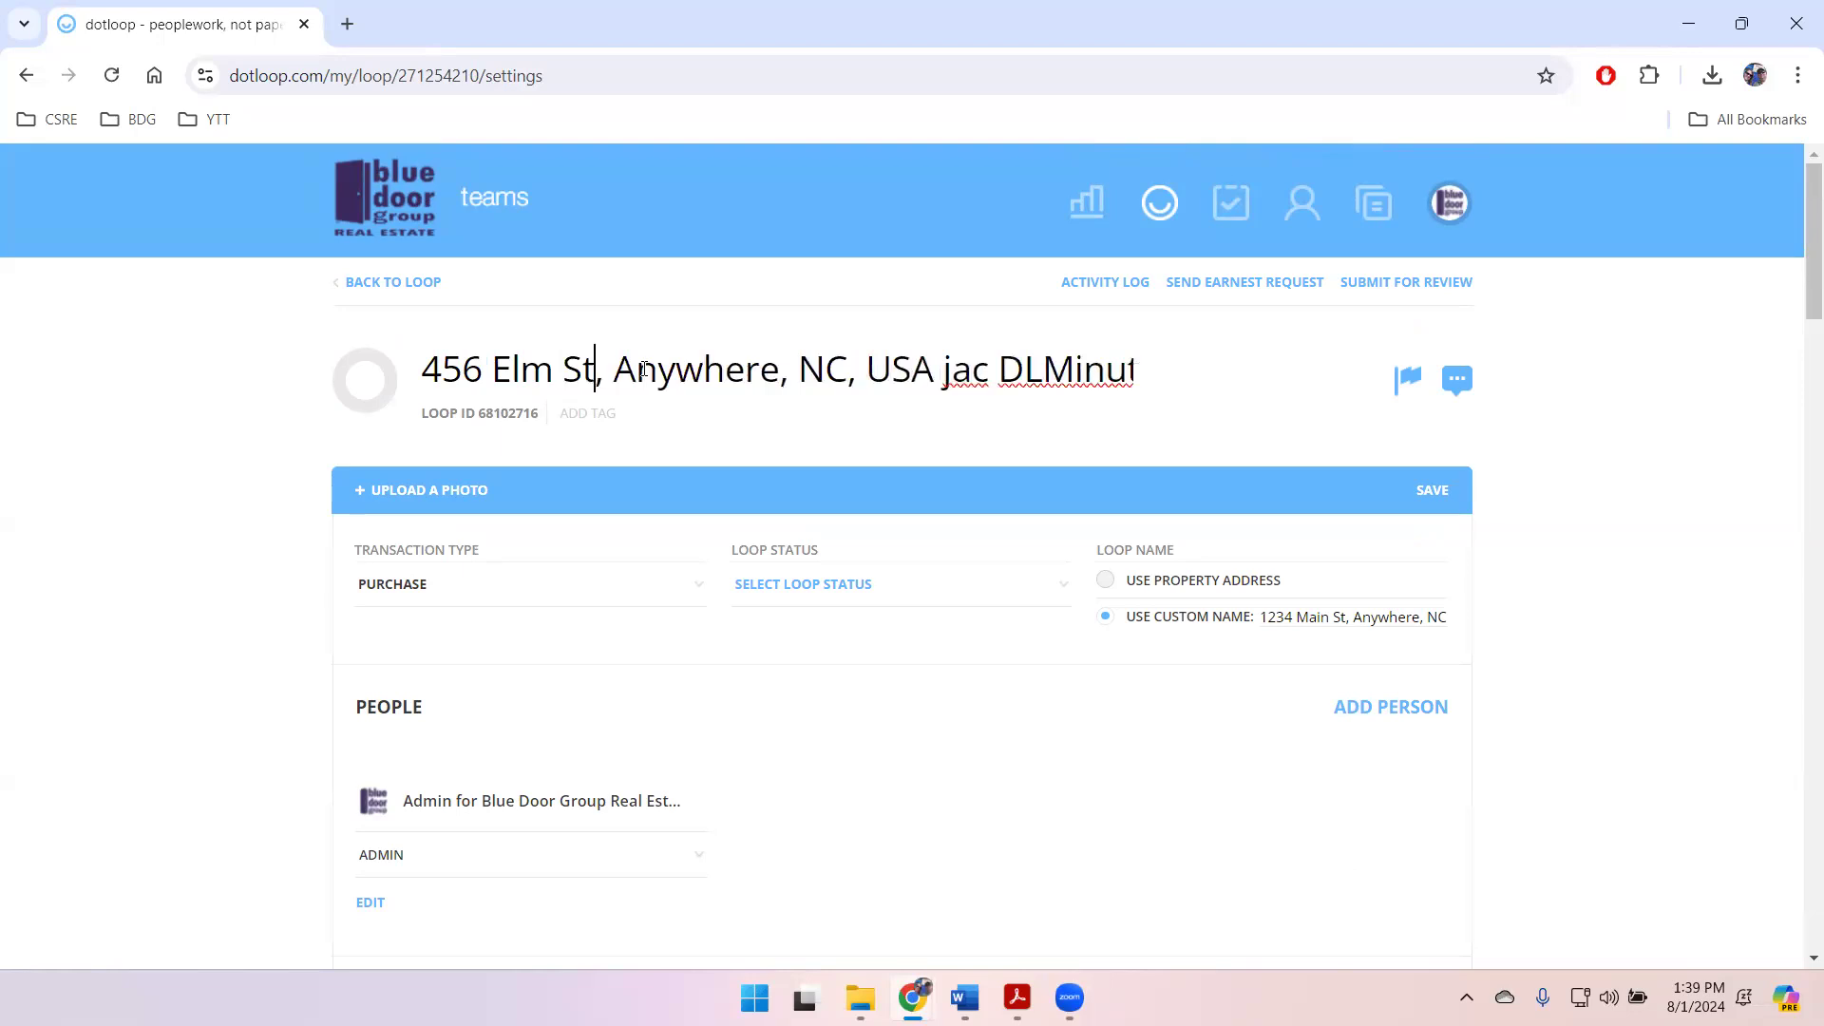
pyautogui.click(1661, 632)
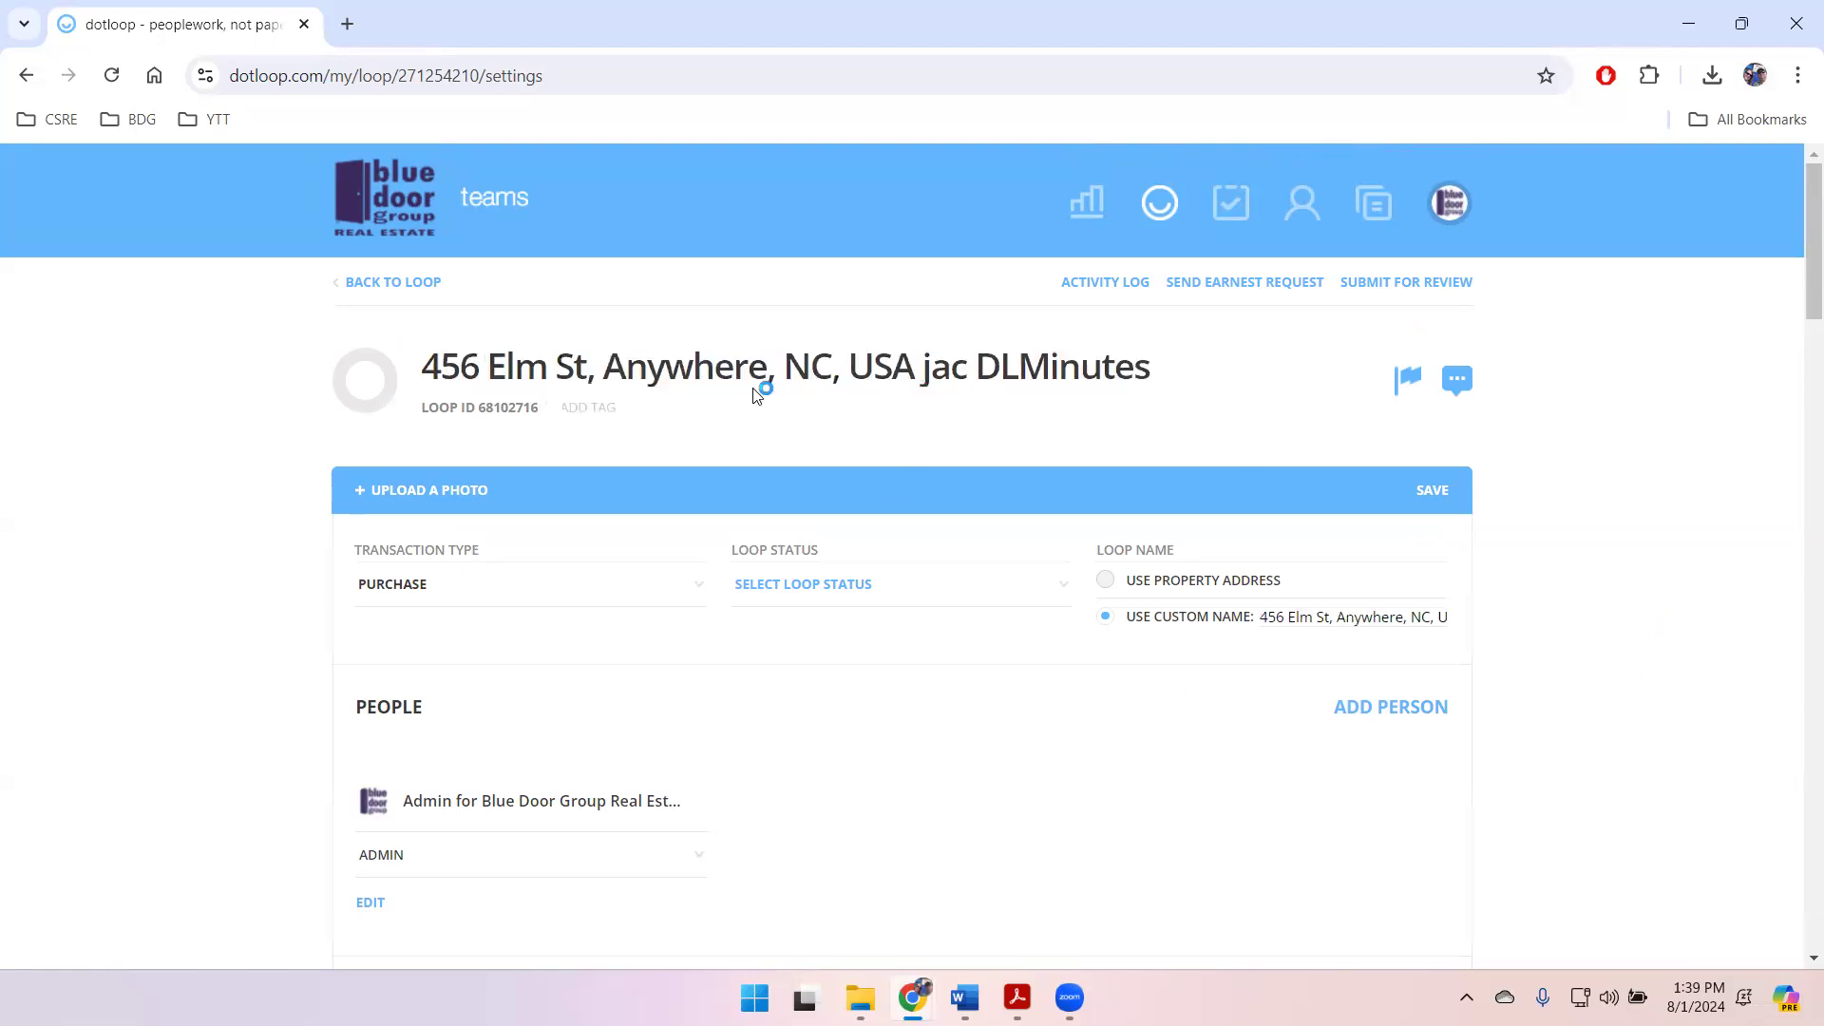
pyautogui.click(1430, 492)
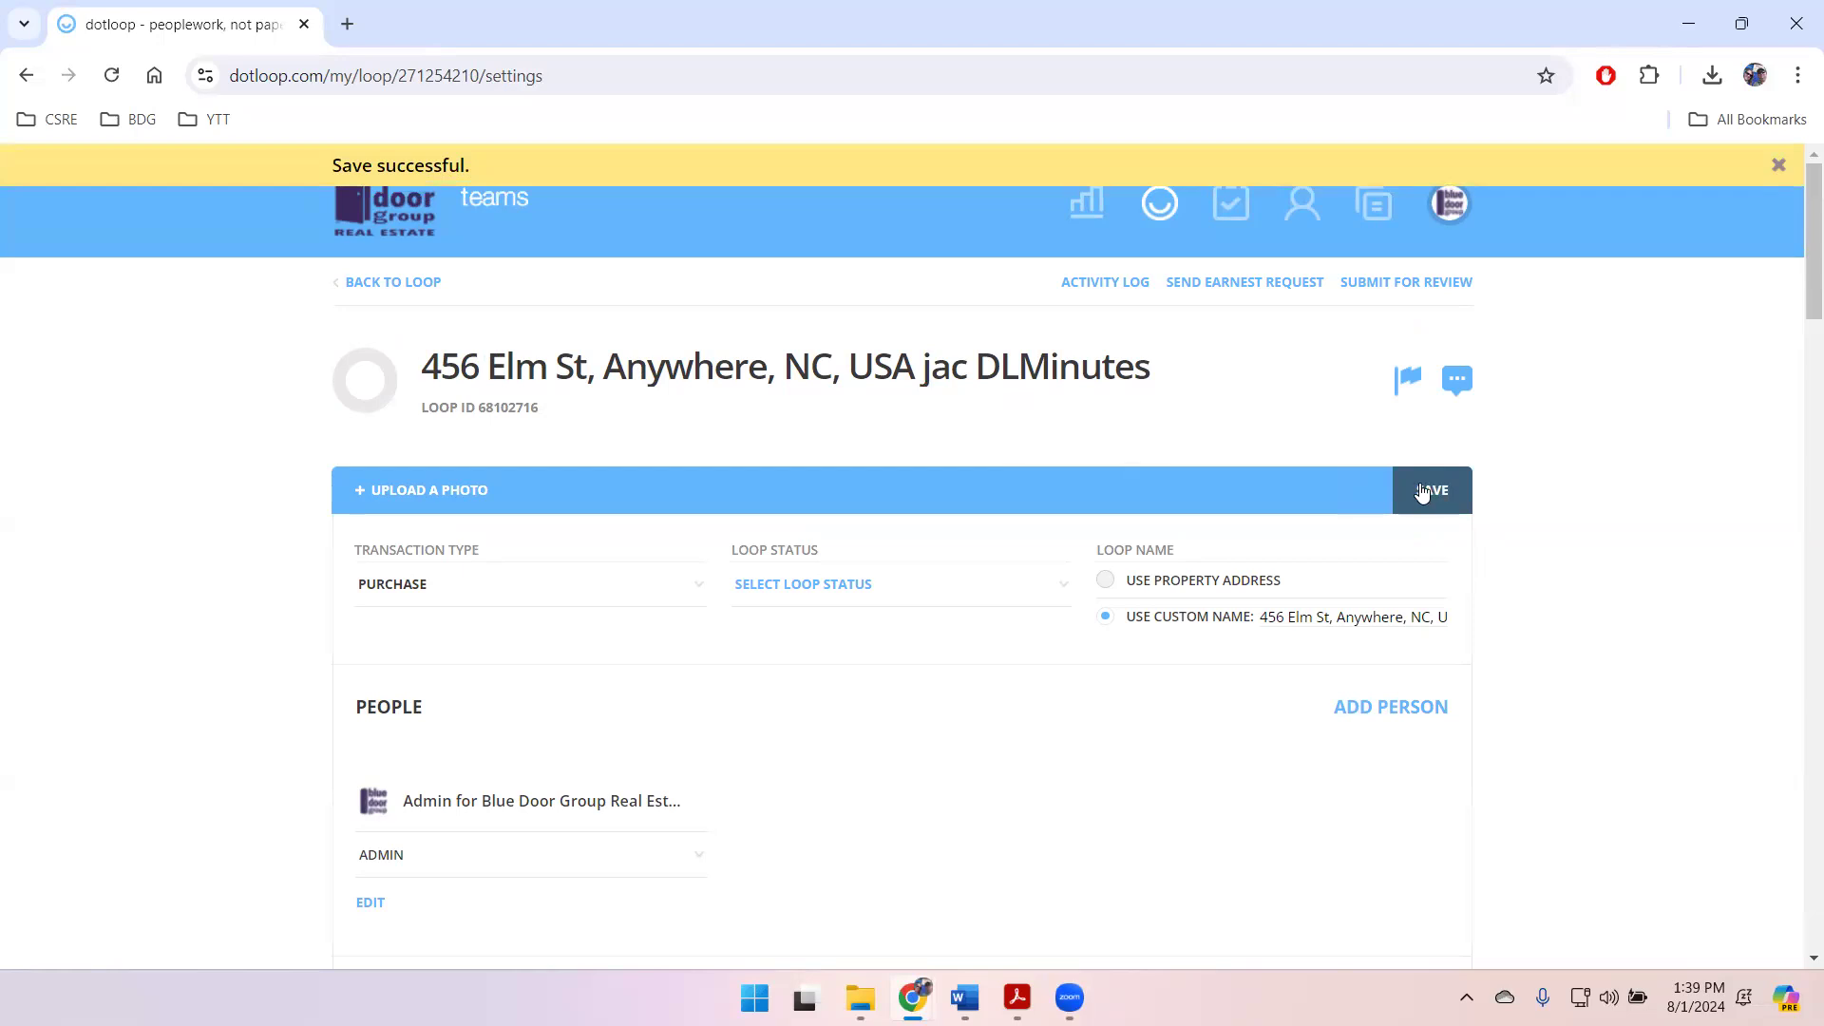
pyautogui.click(383, 284)
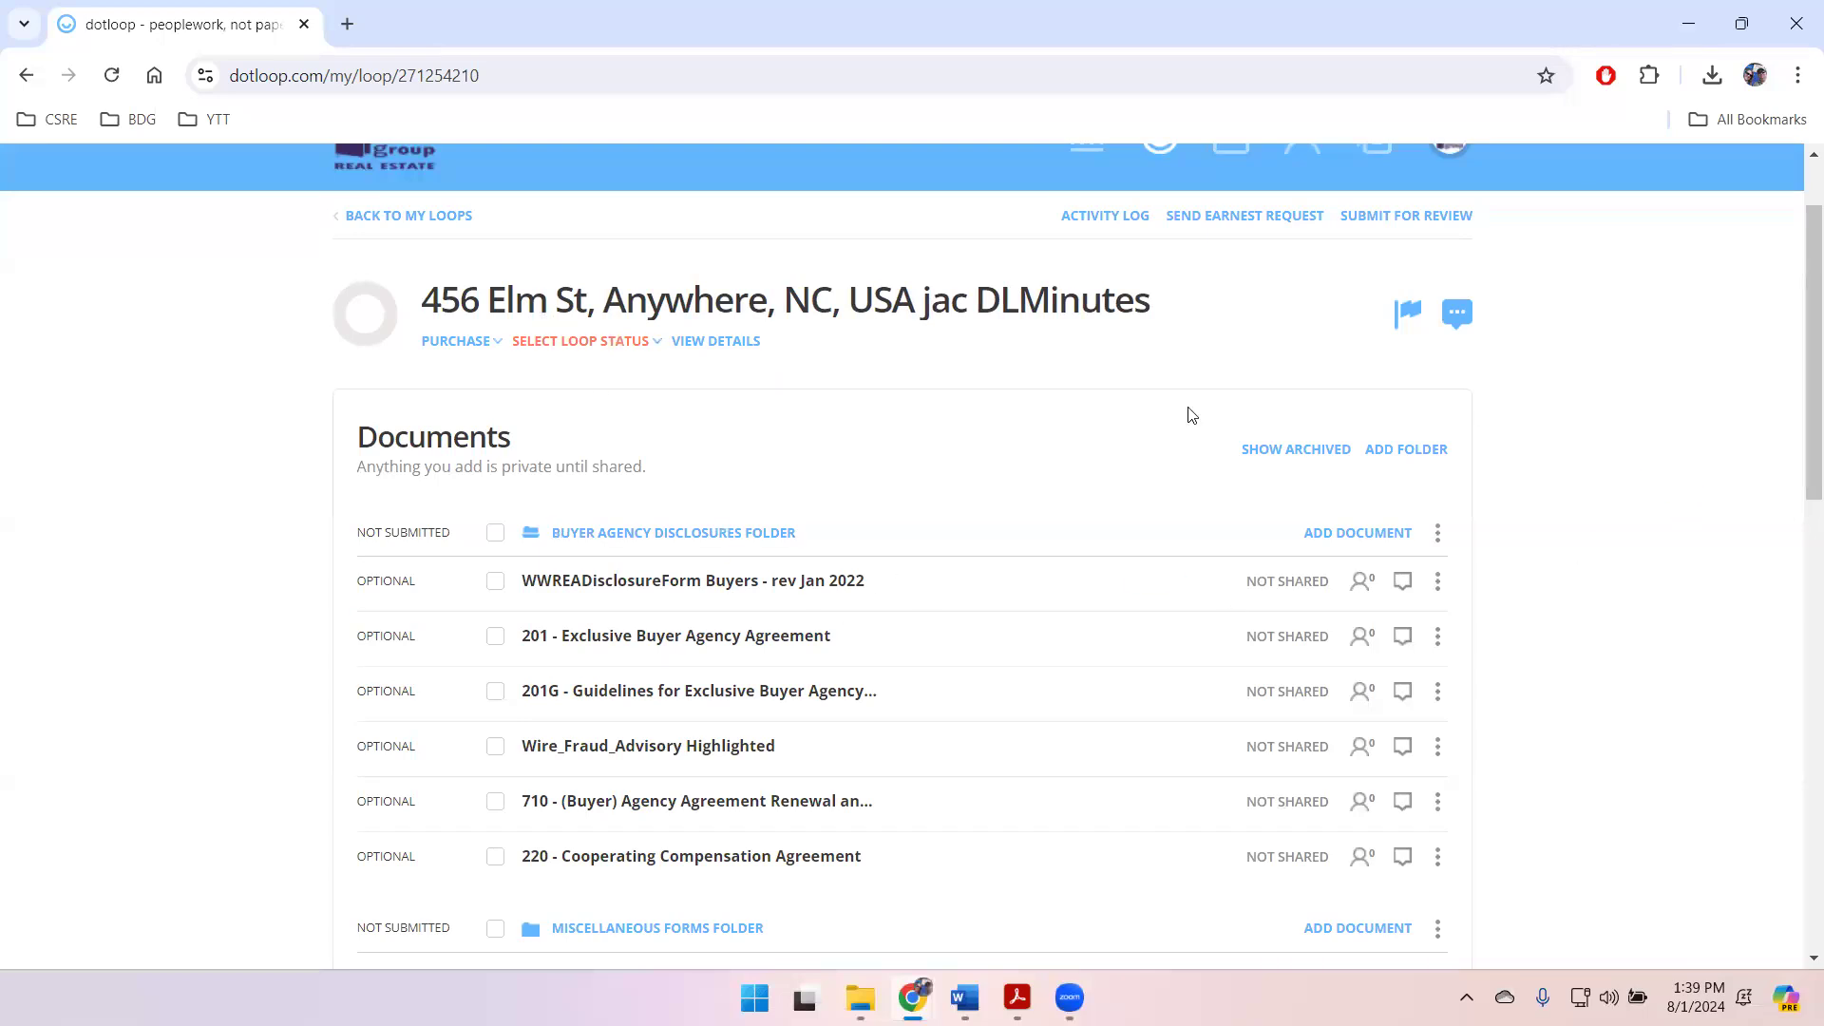
# Step: Add a document folder named "O2P&C" followed by the new property's street address
pyautogui.click(1410, 452)
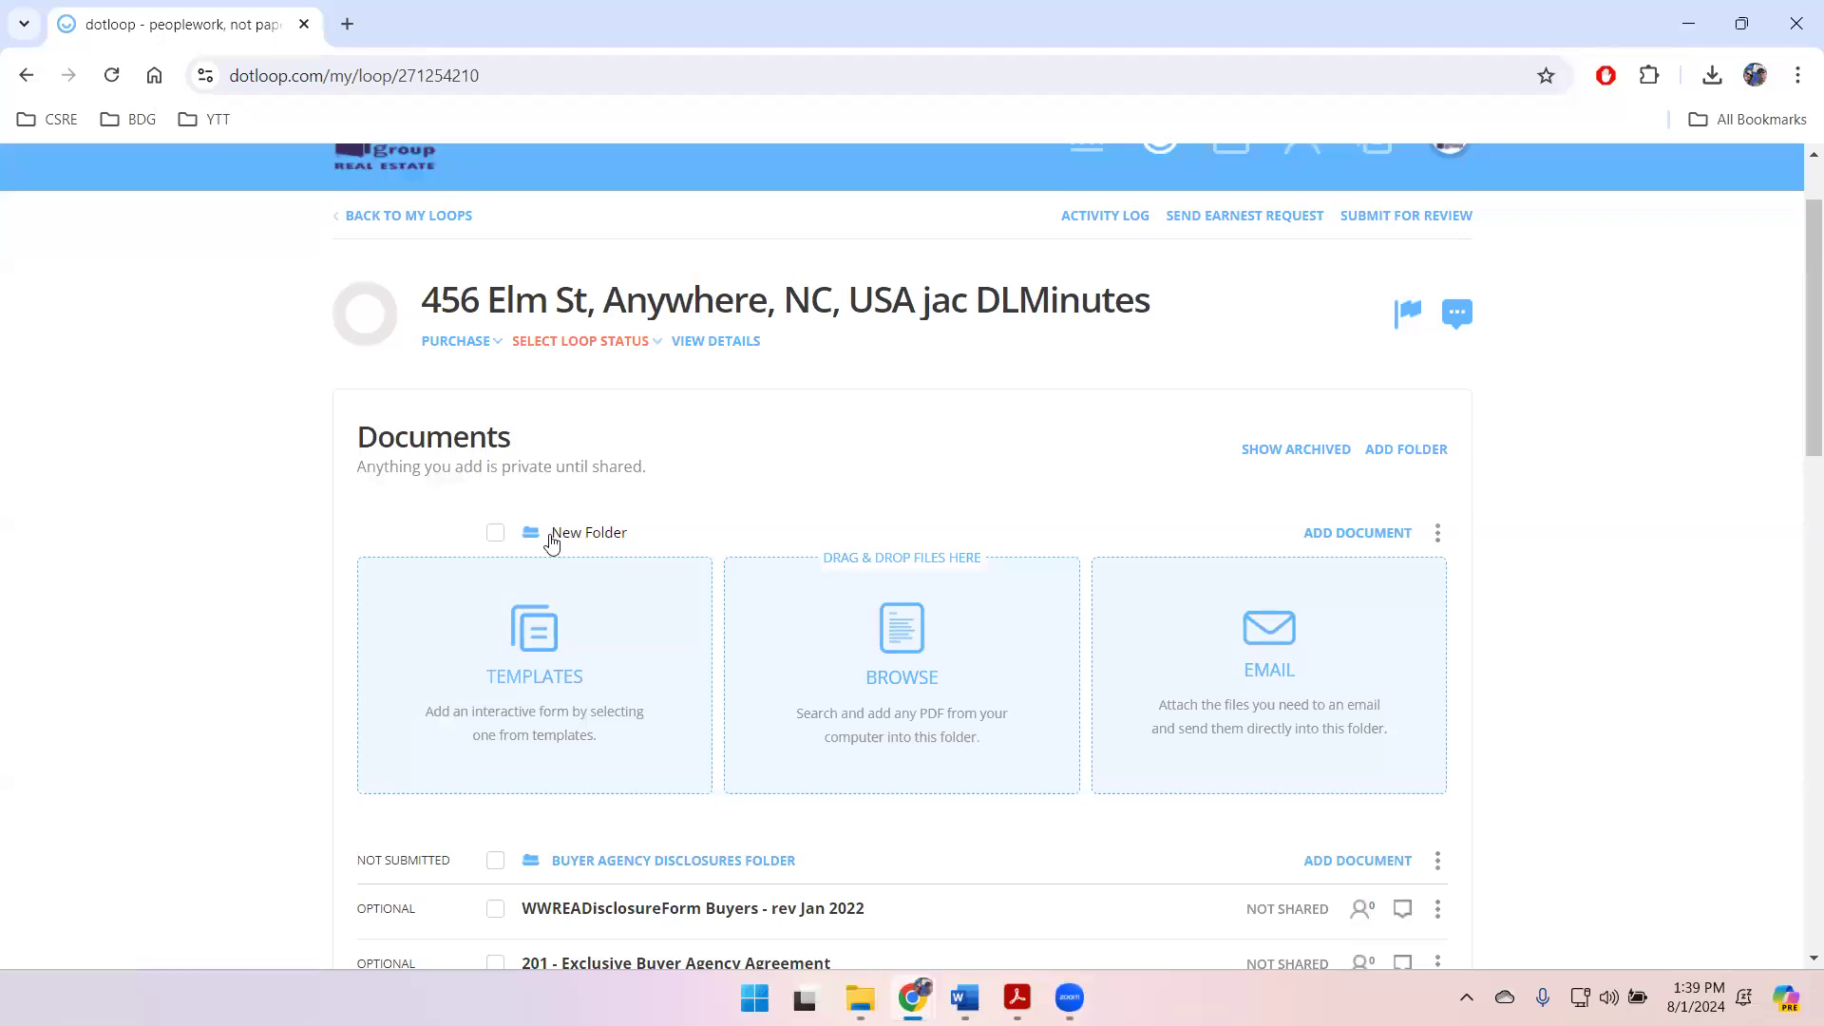
pyautogui.press('Delete')
pyautogui.press('Delete')
pyautogui.press('Delete')
pyautogui.press('Delete')
pyautogui.press('Delete')
pyautogui.press('Delete')
pyautogui.press('Delete')
pyautogui.write('O2PY')
pyautogui.write('&C')
pyautogui.write(' 456')
pyautogui.write(' Elm St')
pyautogui.press('Return')
# Step: Add another document folder named "Legal research" followed by the new property's street number and street name
pyautogui.click(1405, 450)
pyautogui.press('Delete')
pyautogui.press('Delete')
pyautogui.press('Delete')
pyautogui.press('Delete')
pyautogui.press('Delete')
pyautogui.press('Delete')
pyautogui.press('Delete')
pyautogui.press('Delete')
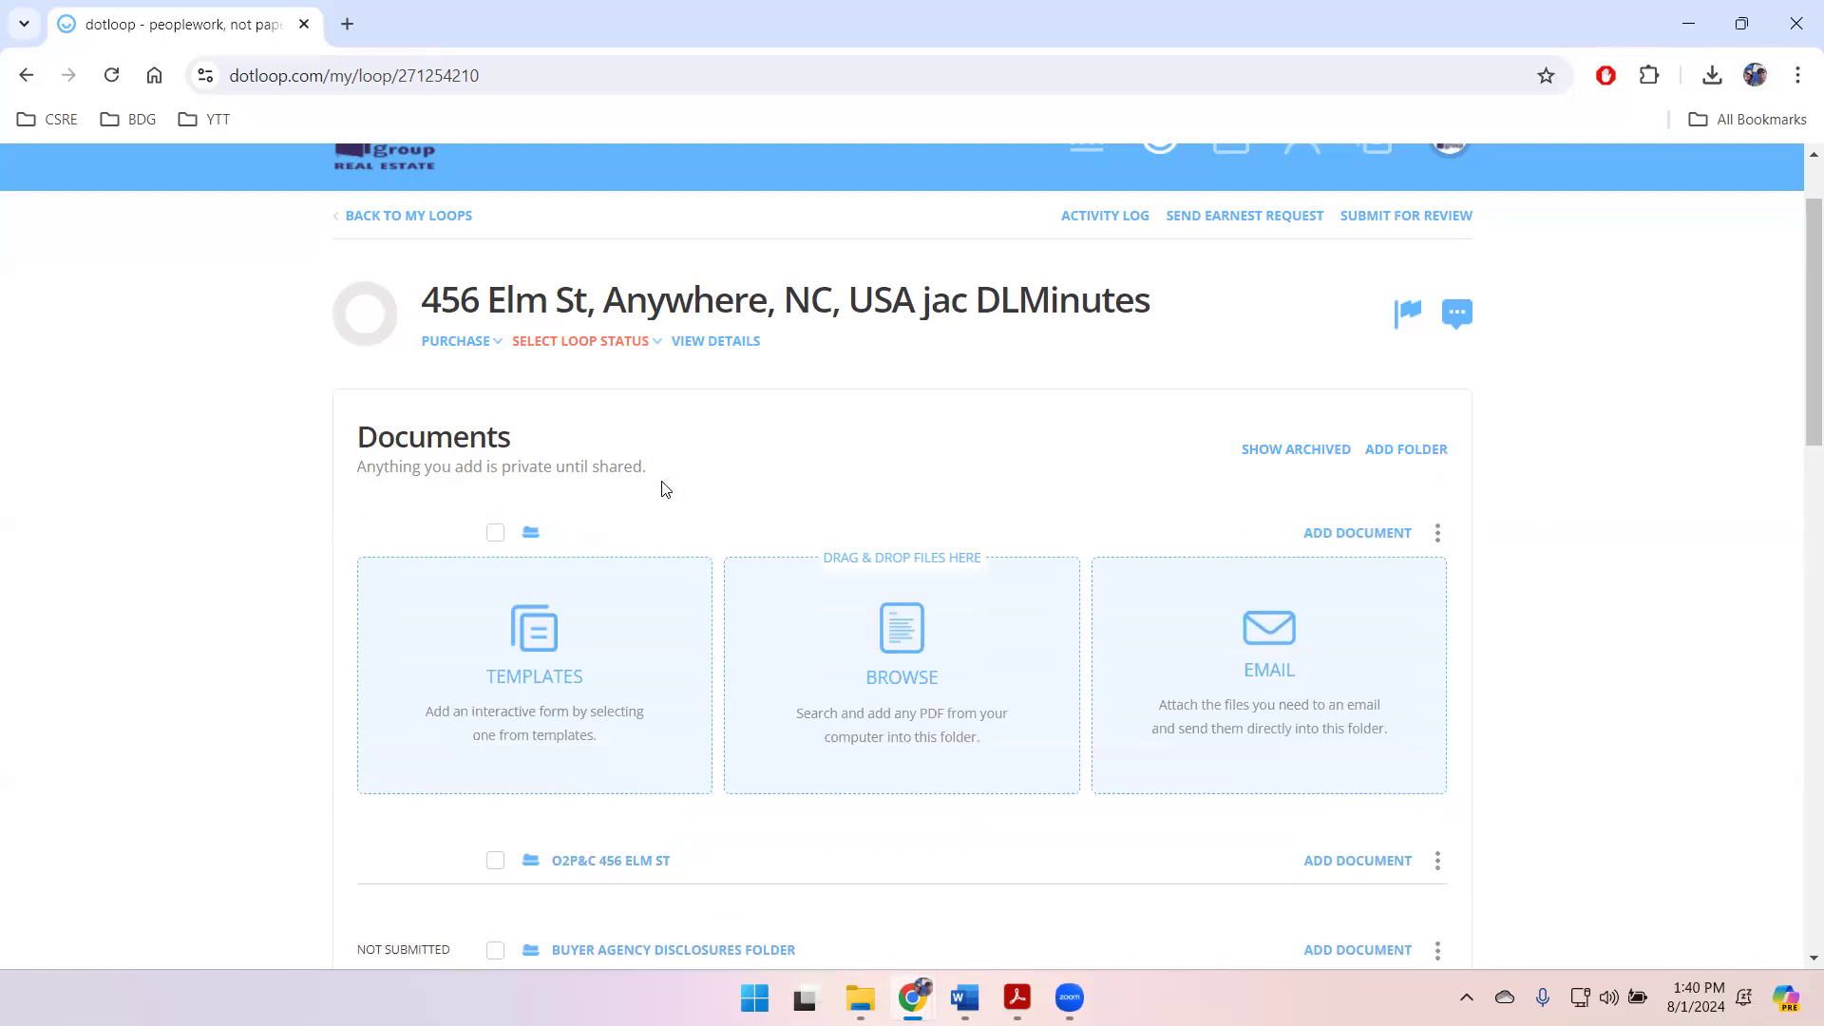
pyautogui.write('Legal research 456 ELm')
pyautogui.press('Return')
# Step: Start adding template documents to the new property's O2P&C folder and open the BDGRE Buyer Docs 2024 template collection
pyautogui.scroll(-4, 1480, 584)
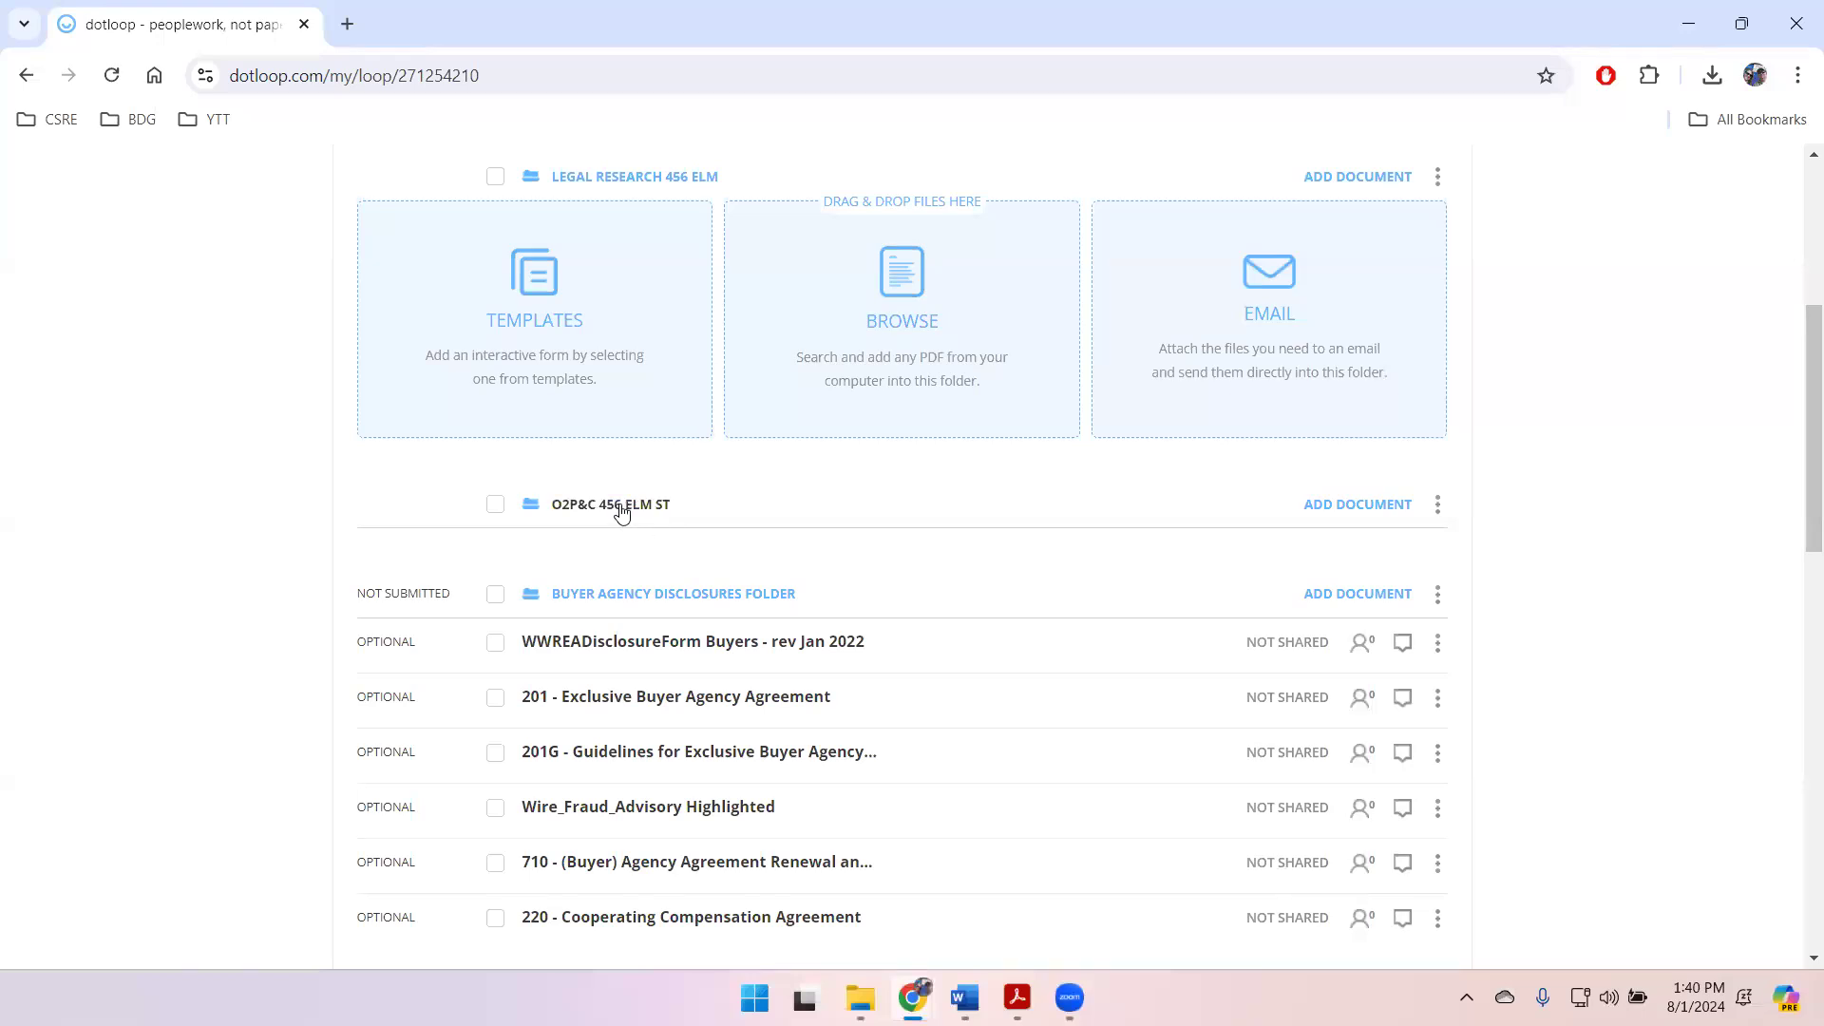
pyautogui.click(1346, 508)
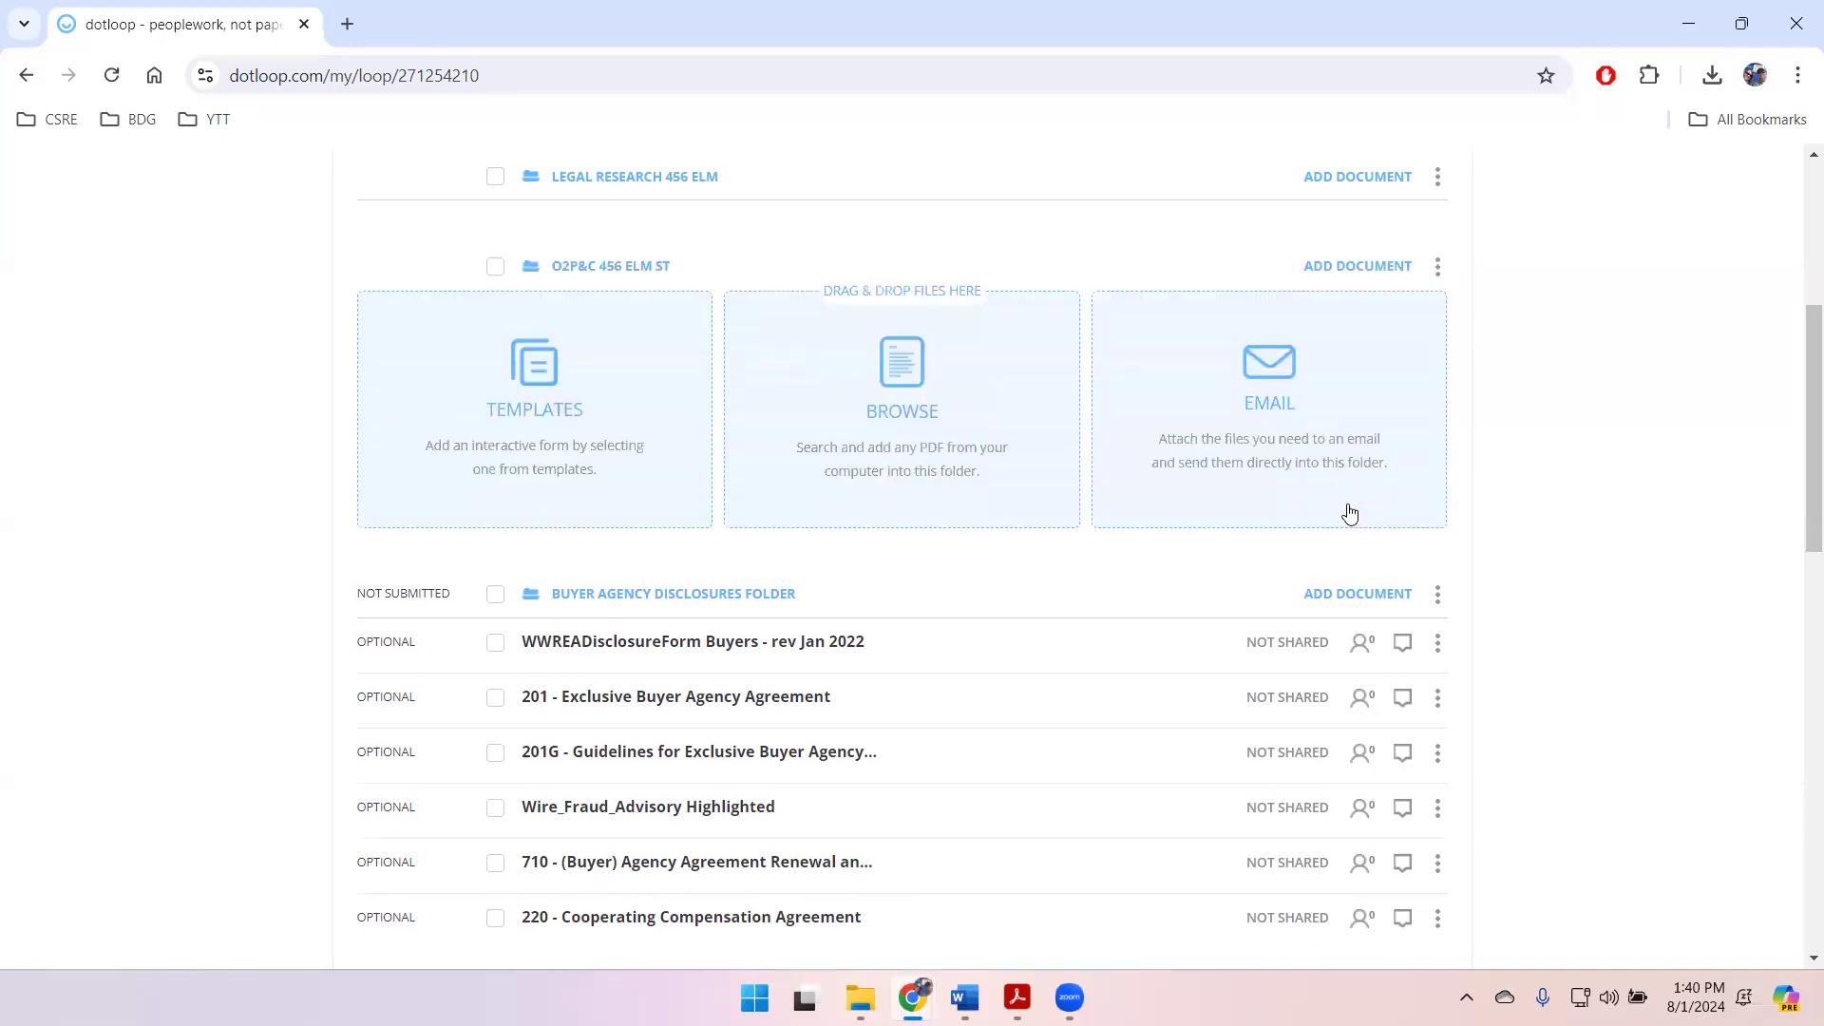
pyautogui.click(537, 376)
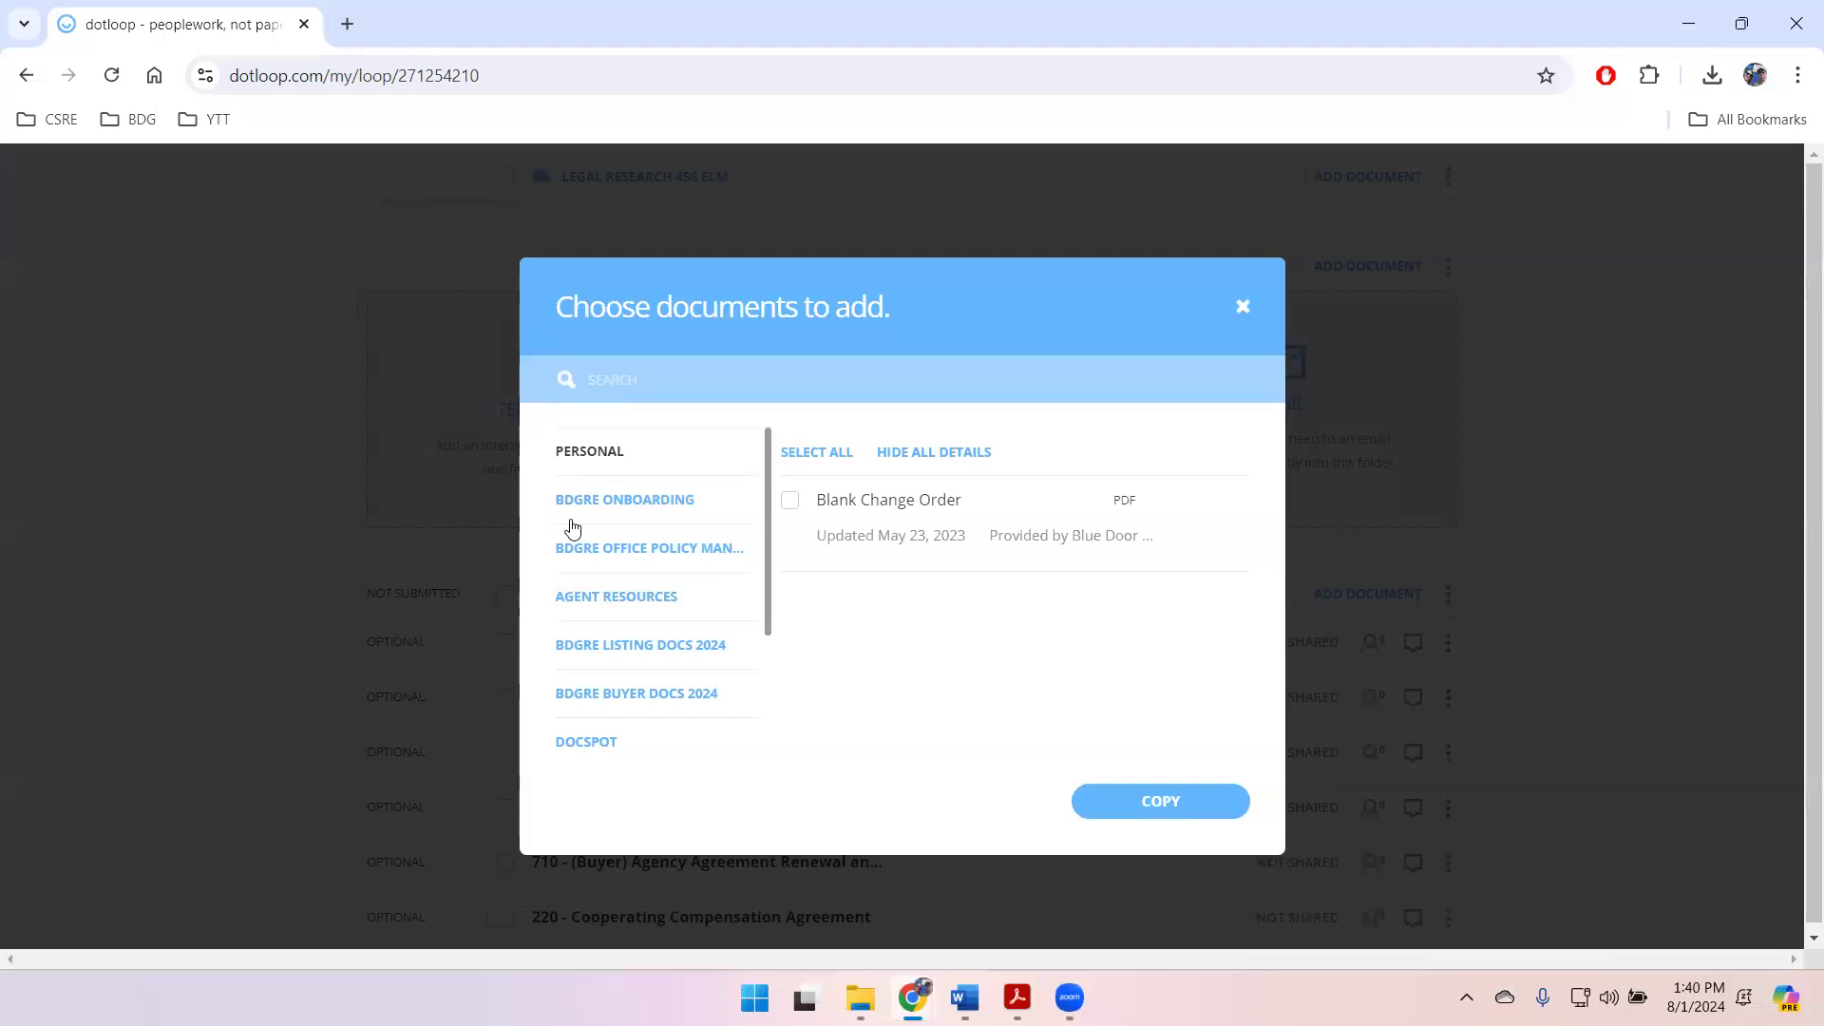
pyautogui.scroll(-2, 608, 537)
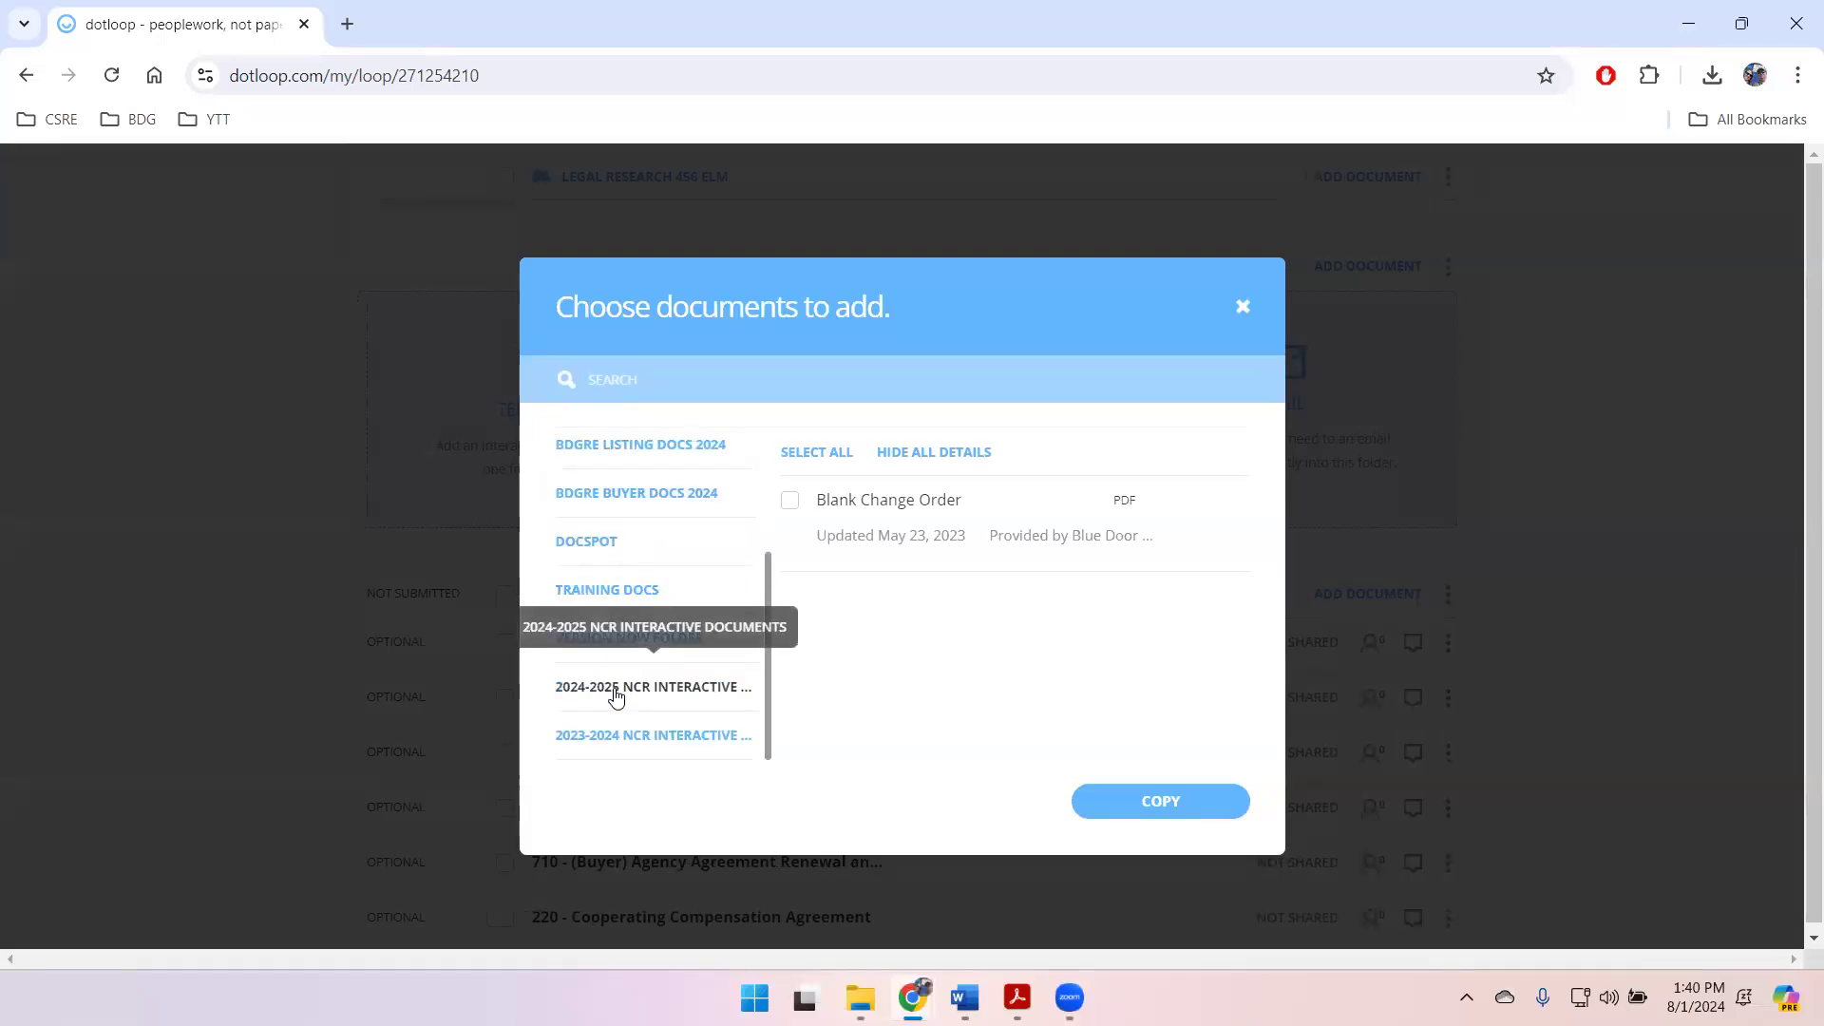
pyautogui.scroll(3, 636, 673)
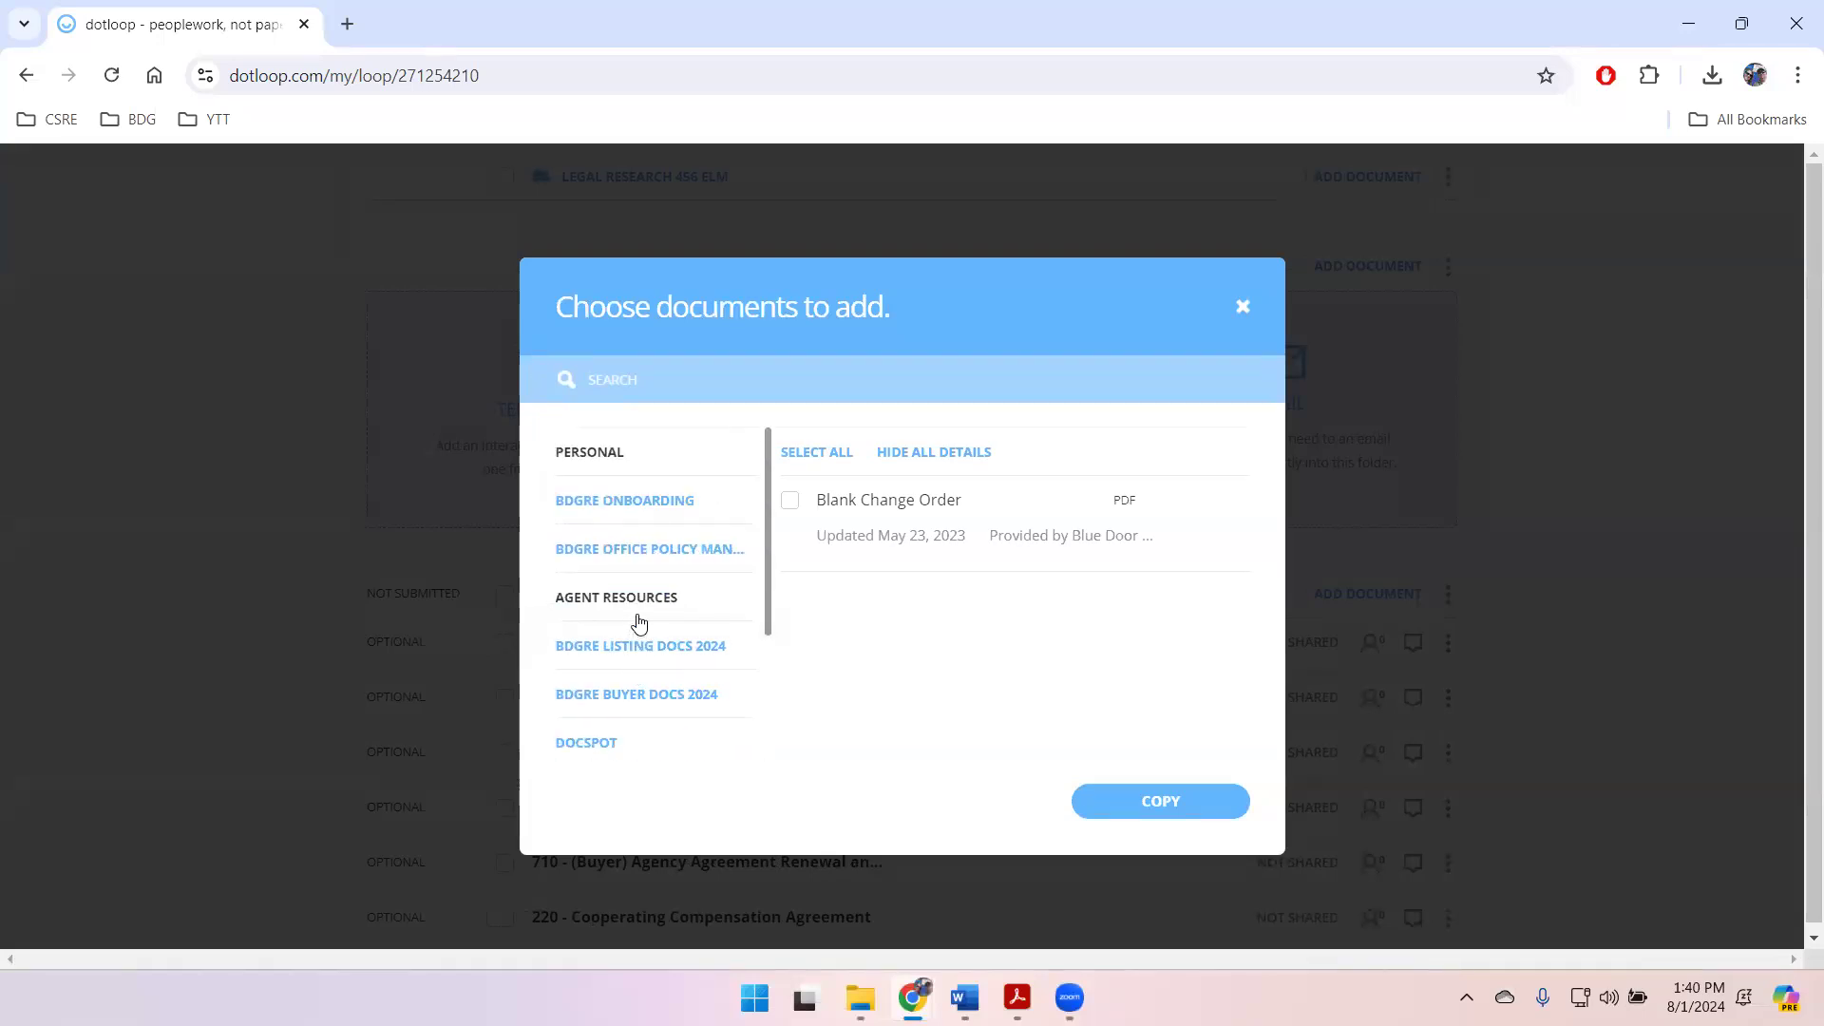
pyautogui.scroll(-2, 636, 623)
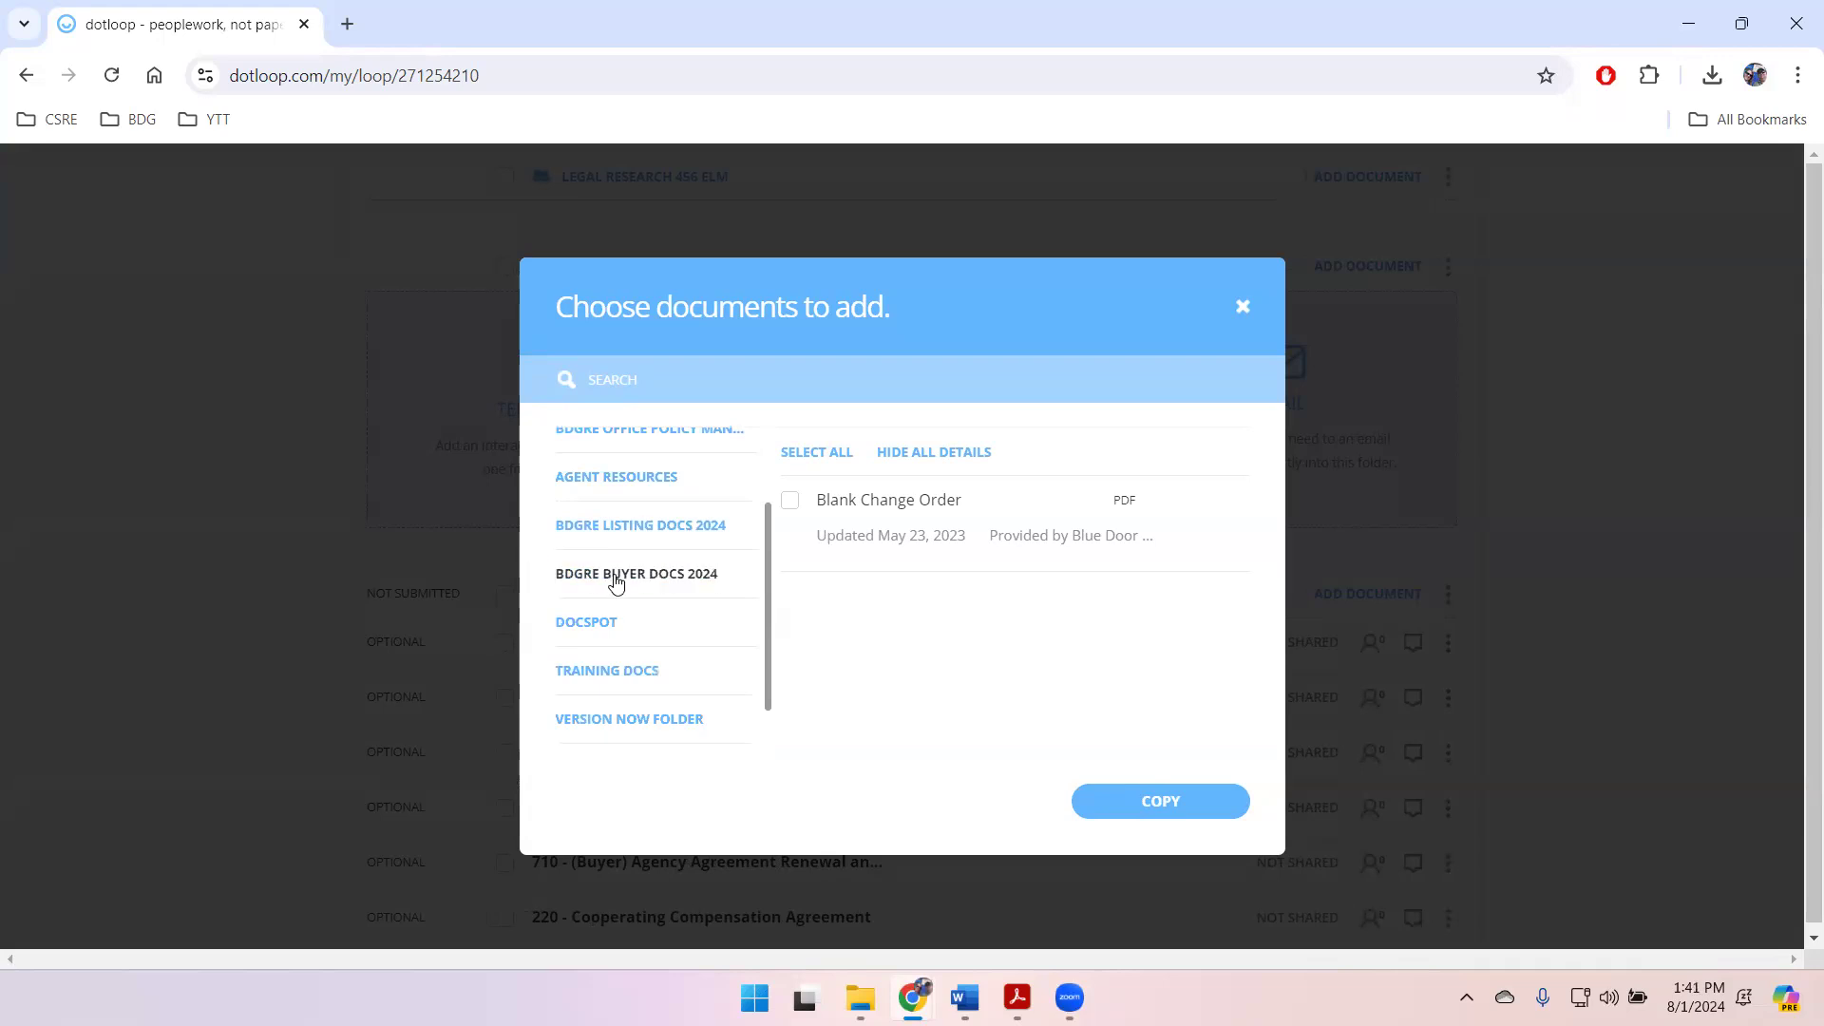
pyautogui.click(662, 576)
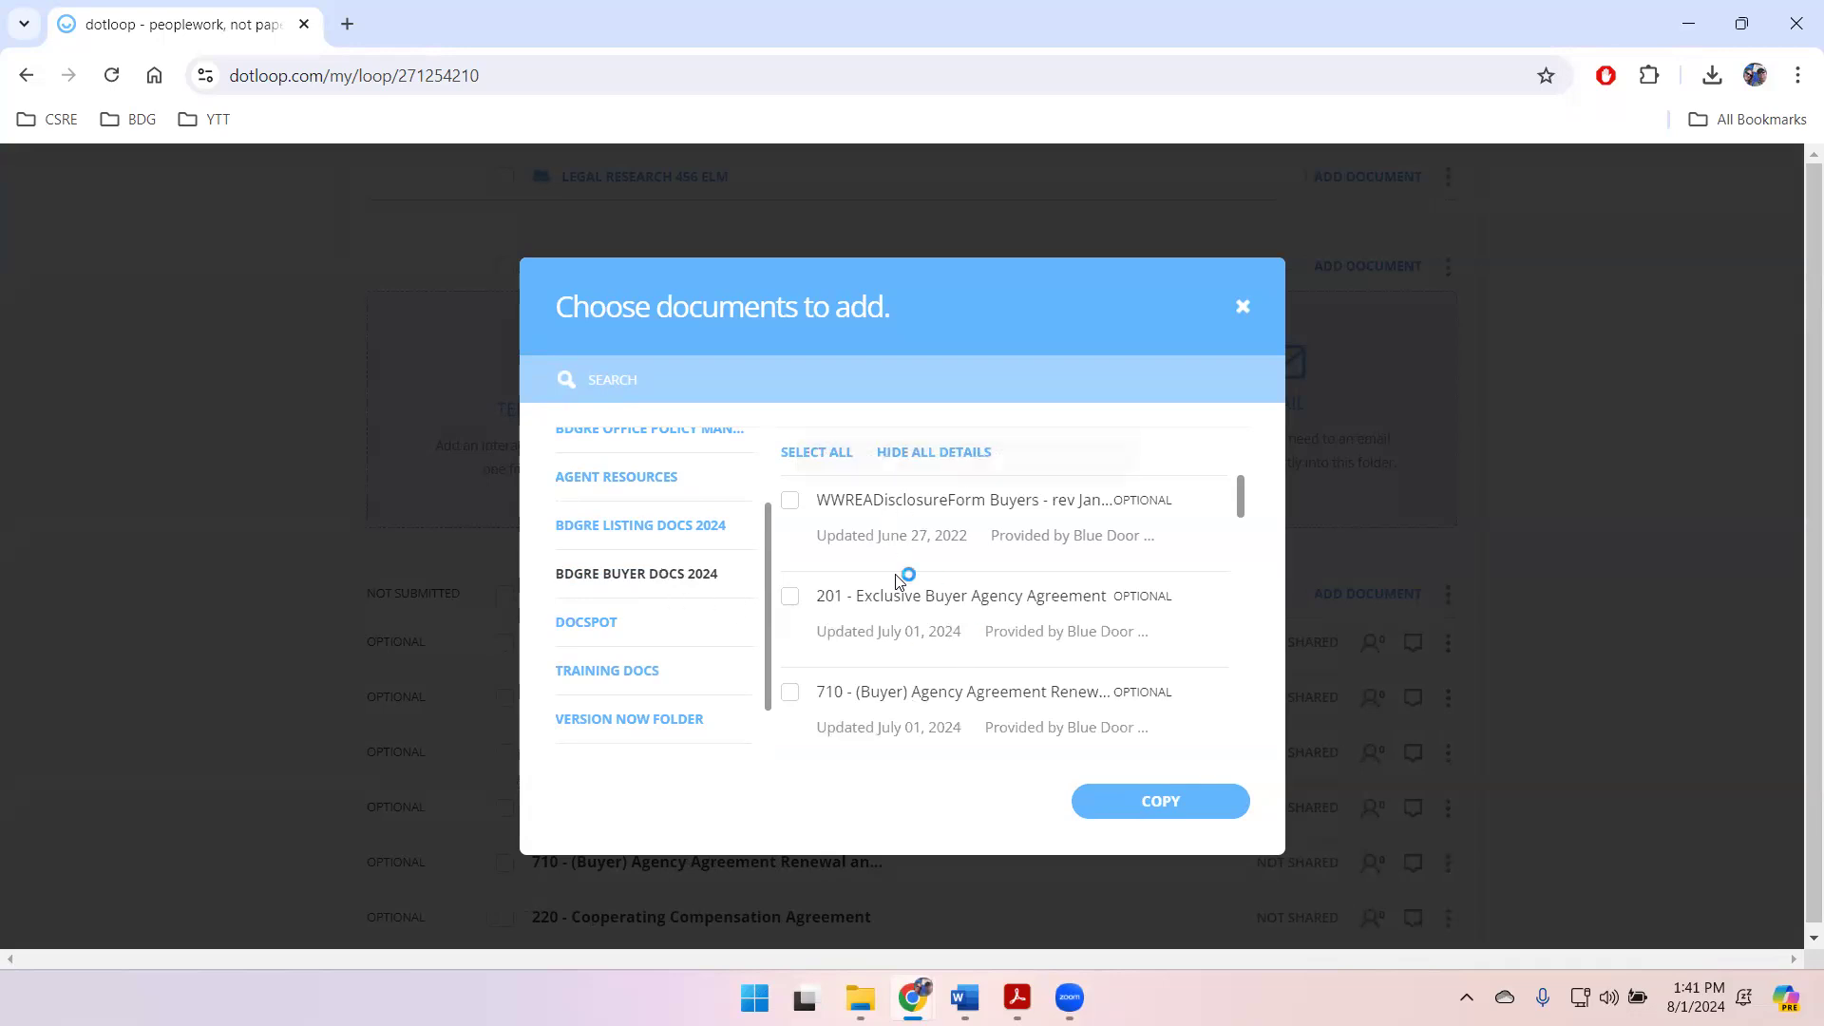
# Step: Select the Sample Offer to Purchase & Contract - 2-T, 2-T - Offer to Purchase and Contract, and 2A11-T - Additional Provisions Addendum templates
pyautogui.scroll(-1, 895, 588)
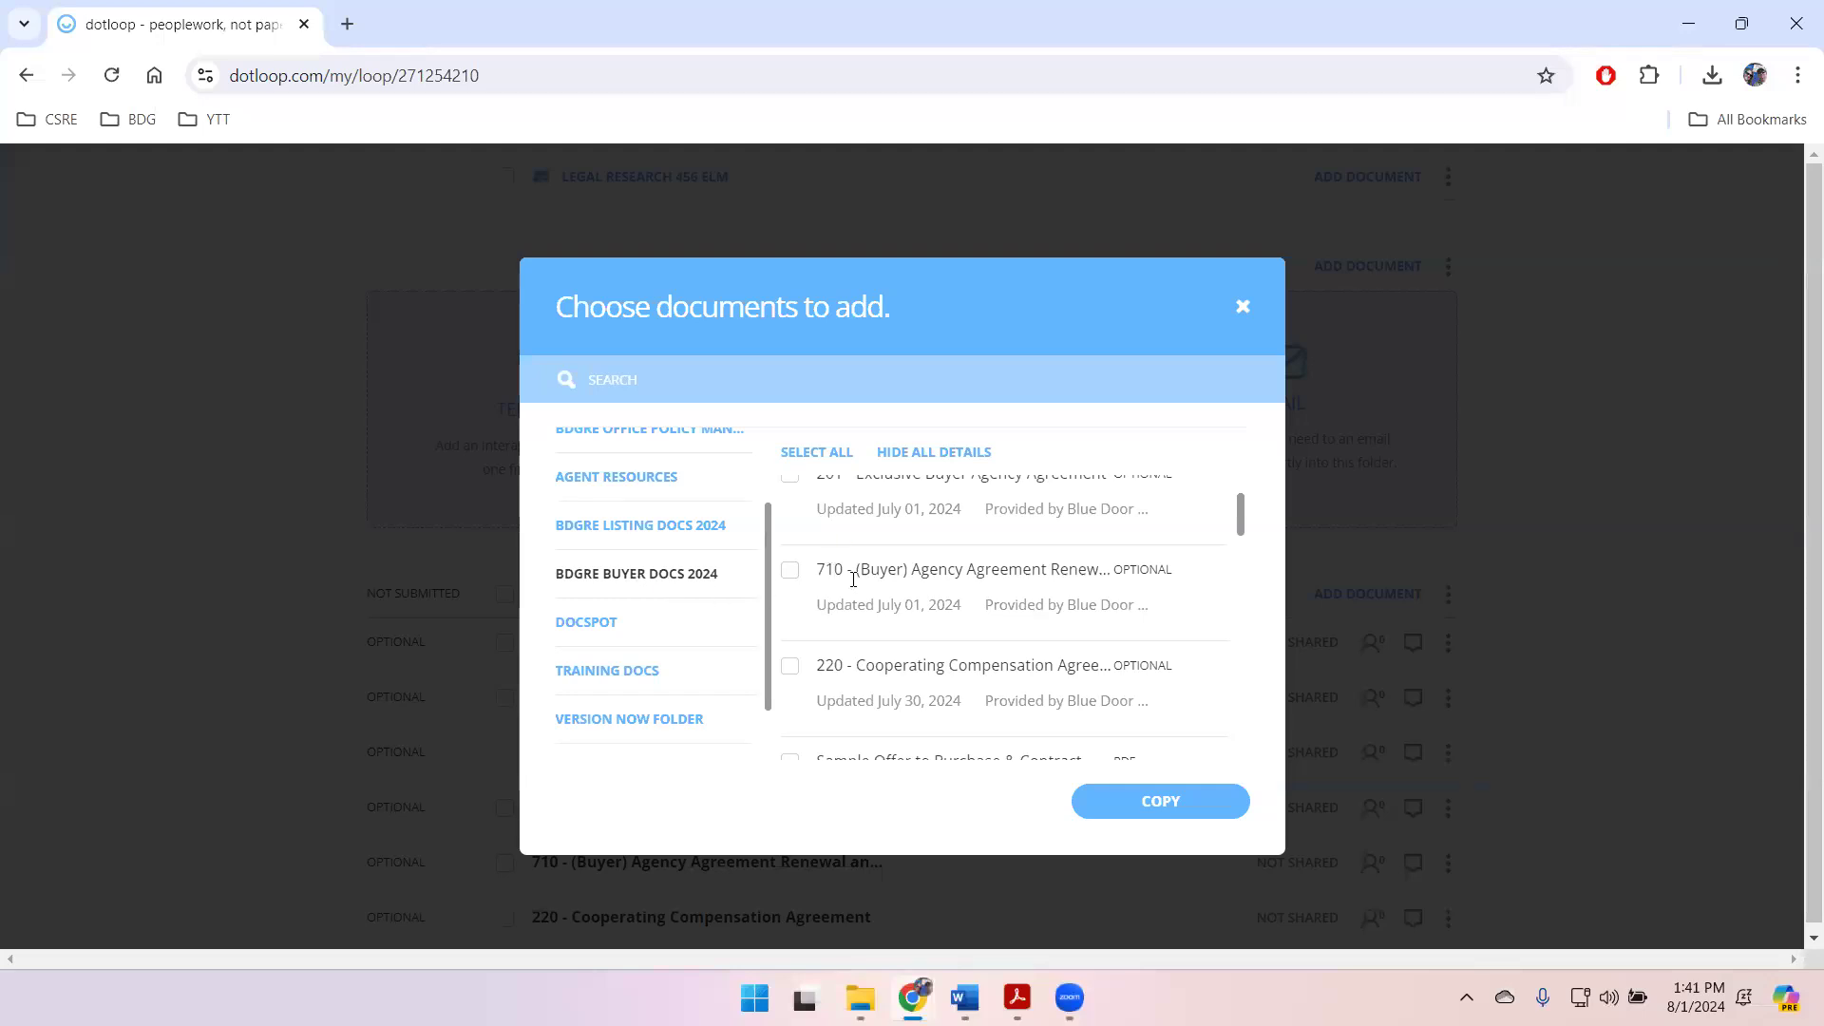
pyautogui.scroll(-1, 903, 589)
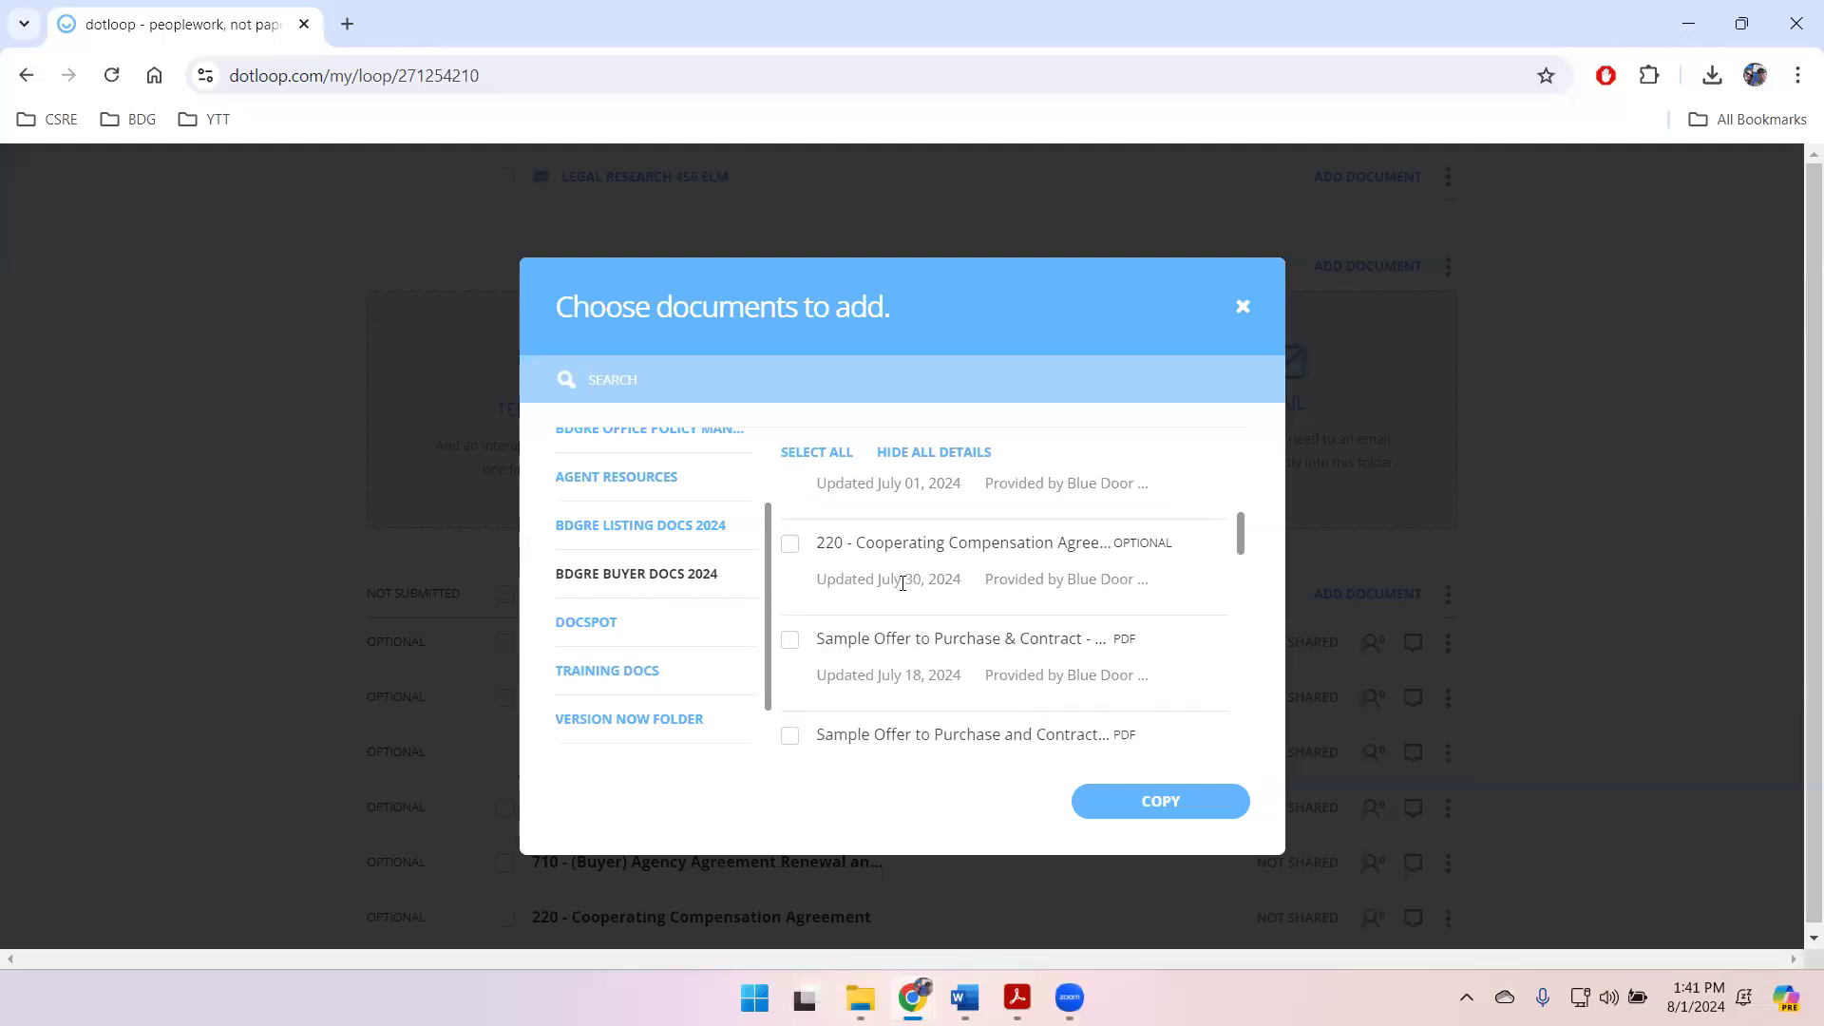
pyautogui.scroll(-1, 903, 582)
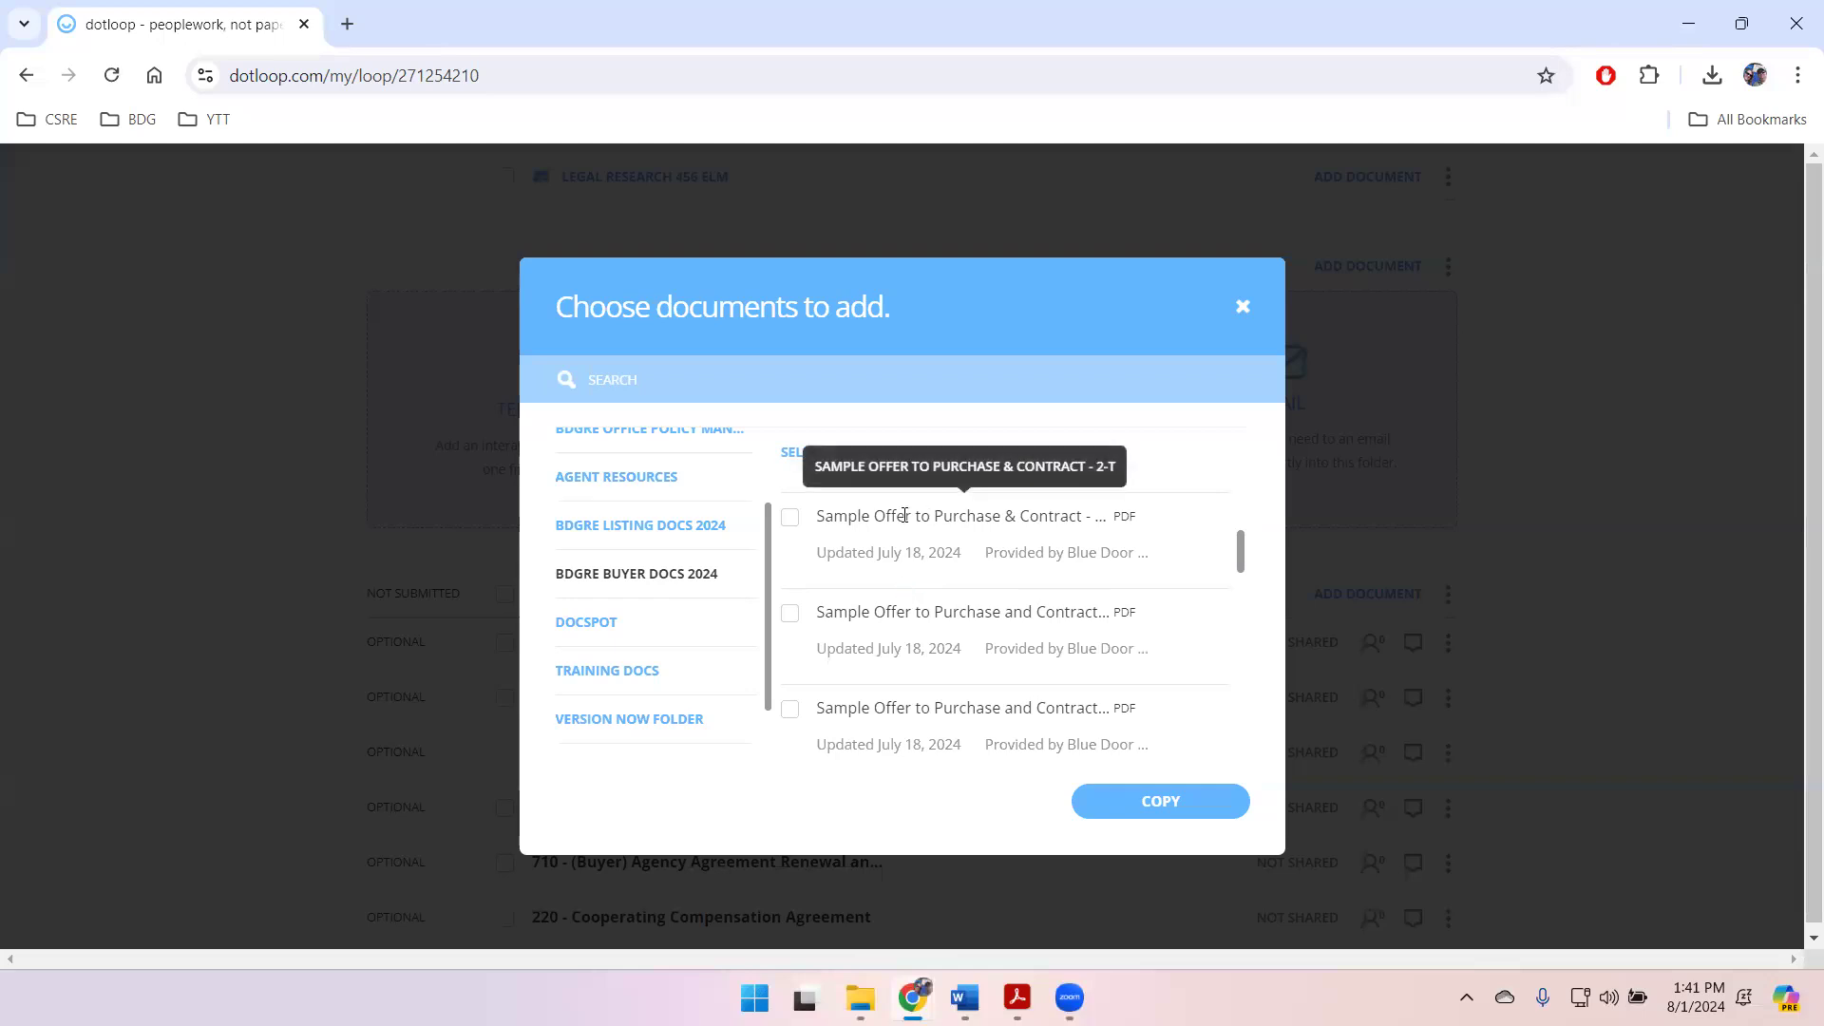
pyautogui.click(788, 518)
pyautogui.scroll(-1, 941, 568)
pyautogui.scroll(-1, 941, 568)
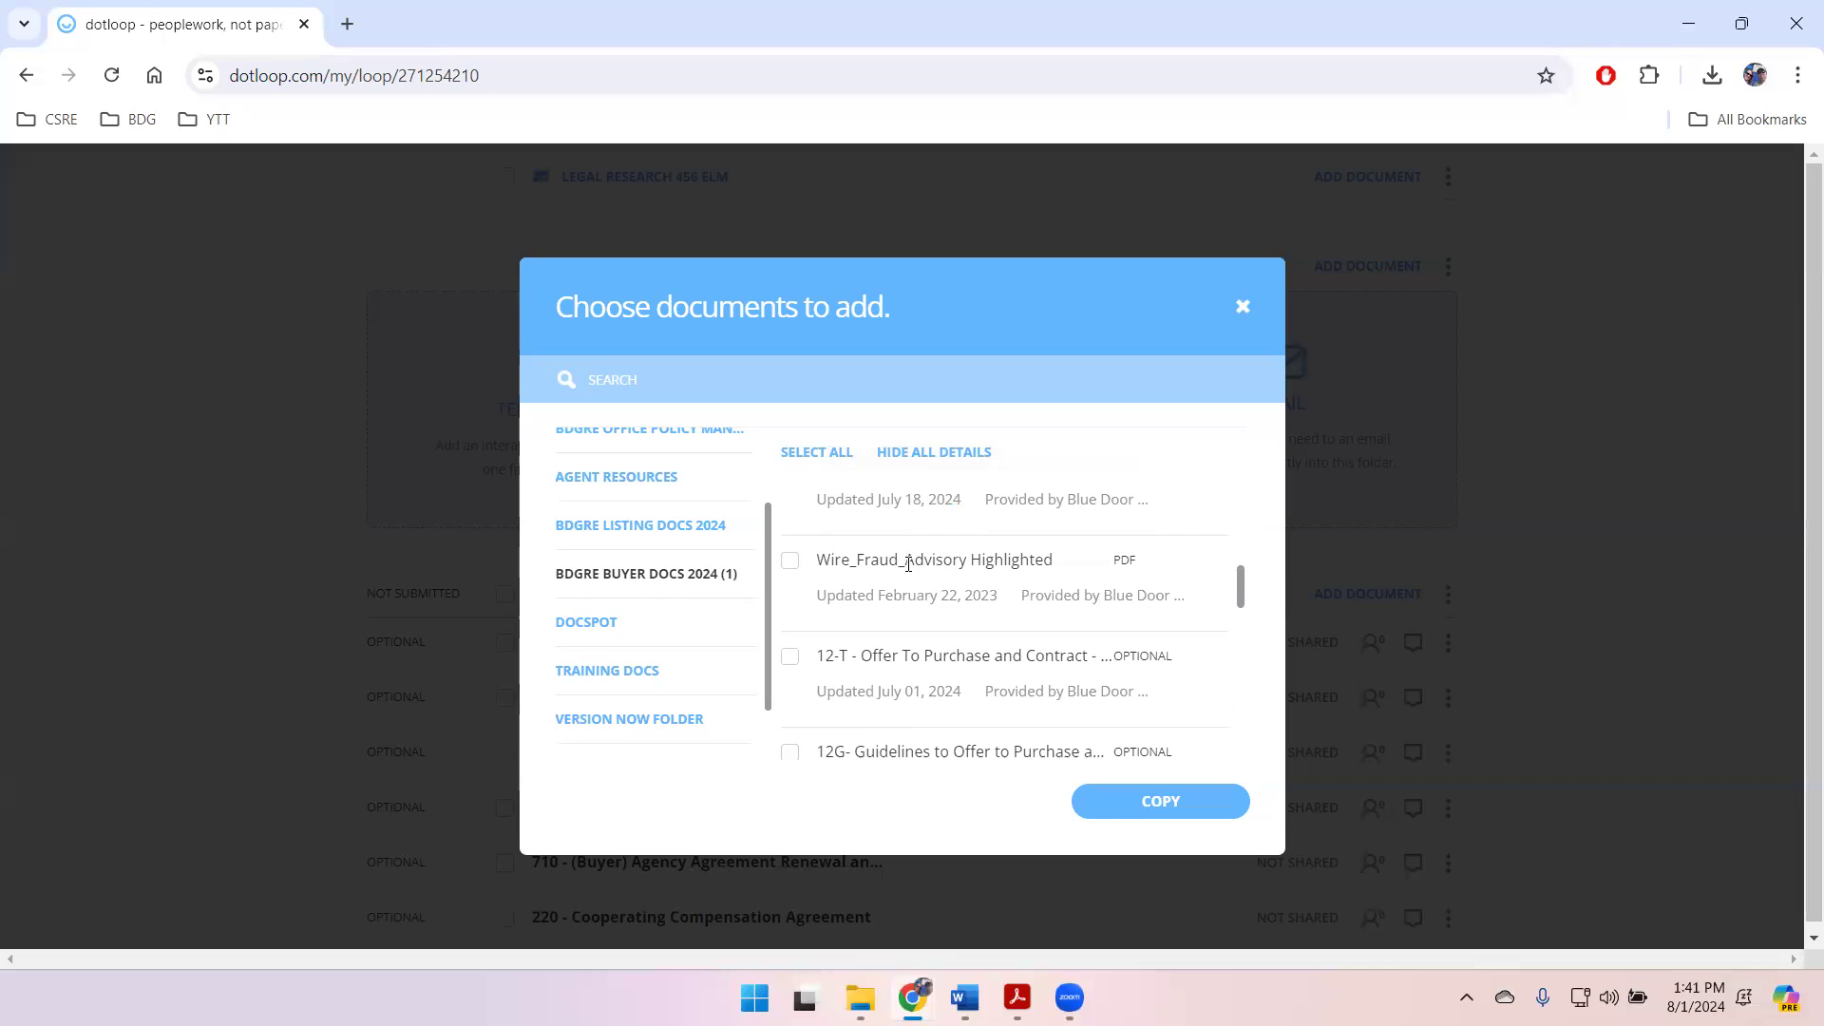
pyautogui.scroll(-1, 910, 566)
pyautogui.scroll(-1, 911, 570)
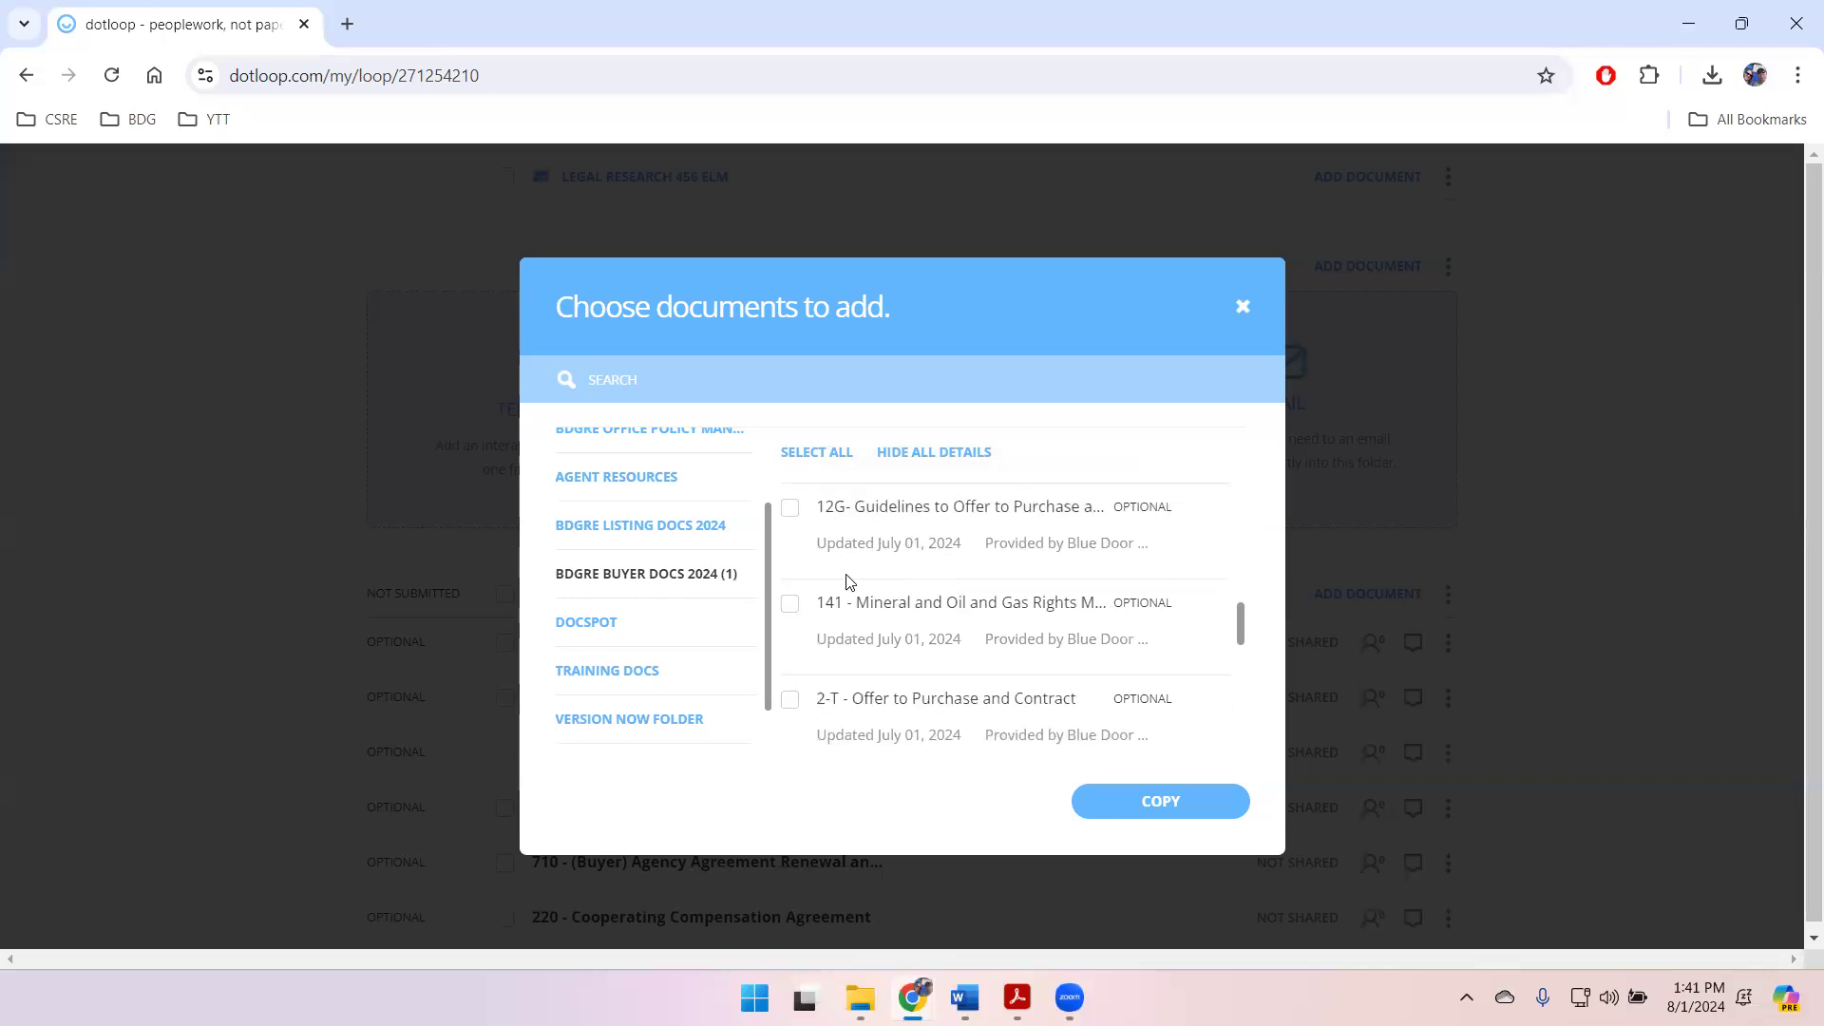
pyautogui.scroll(-1, 880, 574)
pyautogui.click(794, 584)
pyautogui.scroll(-1, 951, 591)
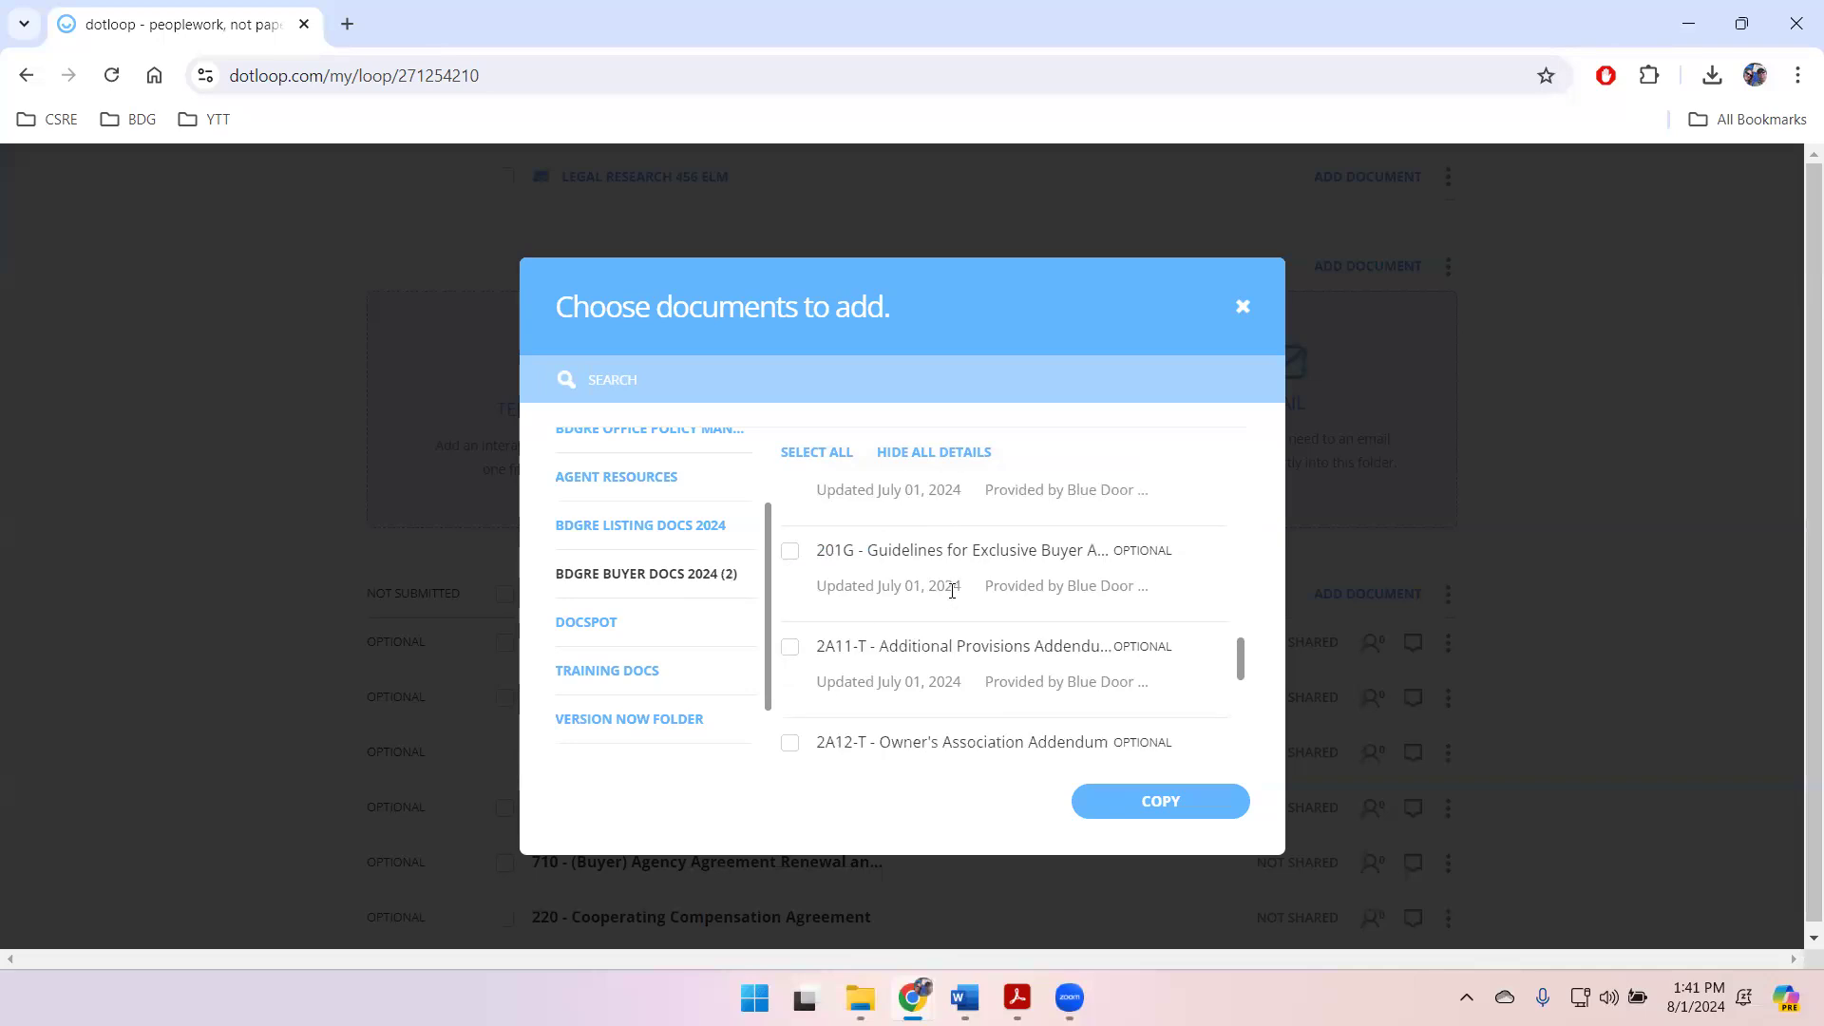
pyautogui.scroll(-1, 952, 591)
pyautogui.click(789, 527)
# Step: Also select the 310-T - Due Diligence Request and Agreement and 760 - (Buyer) Professional Services Disclosure and Election templates
pyautogui.scroll(-1, 1006, 614)
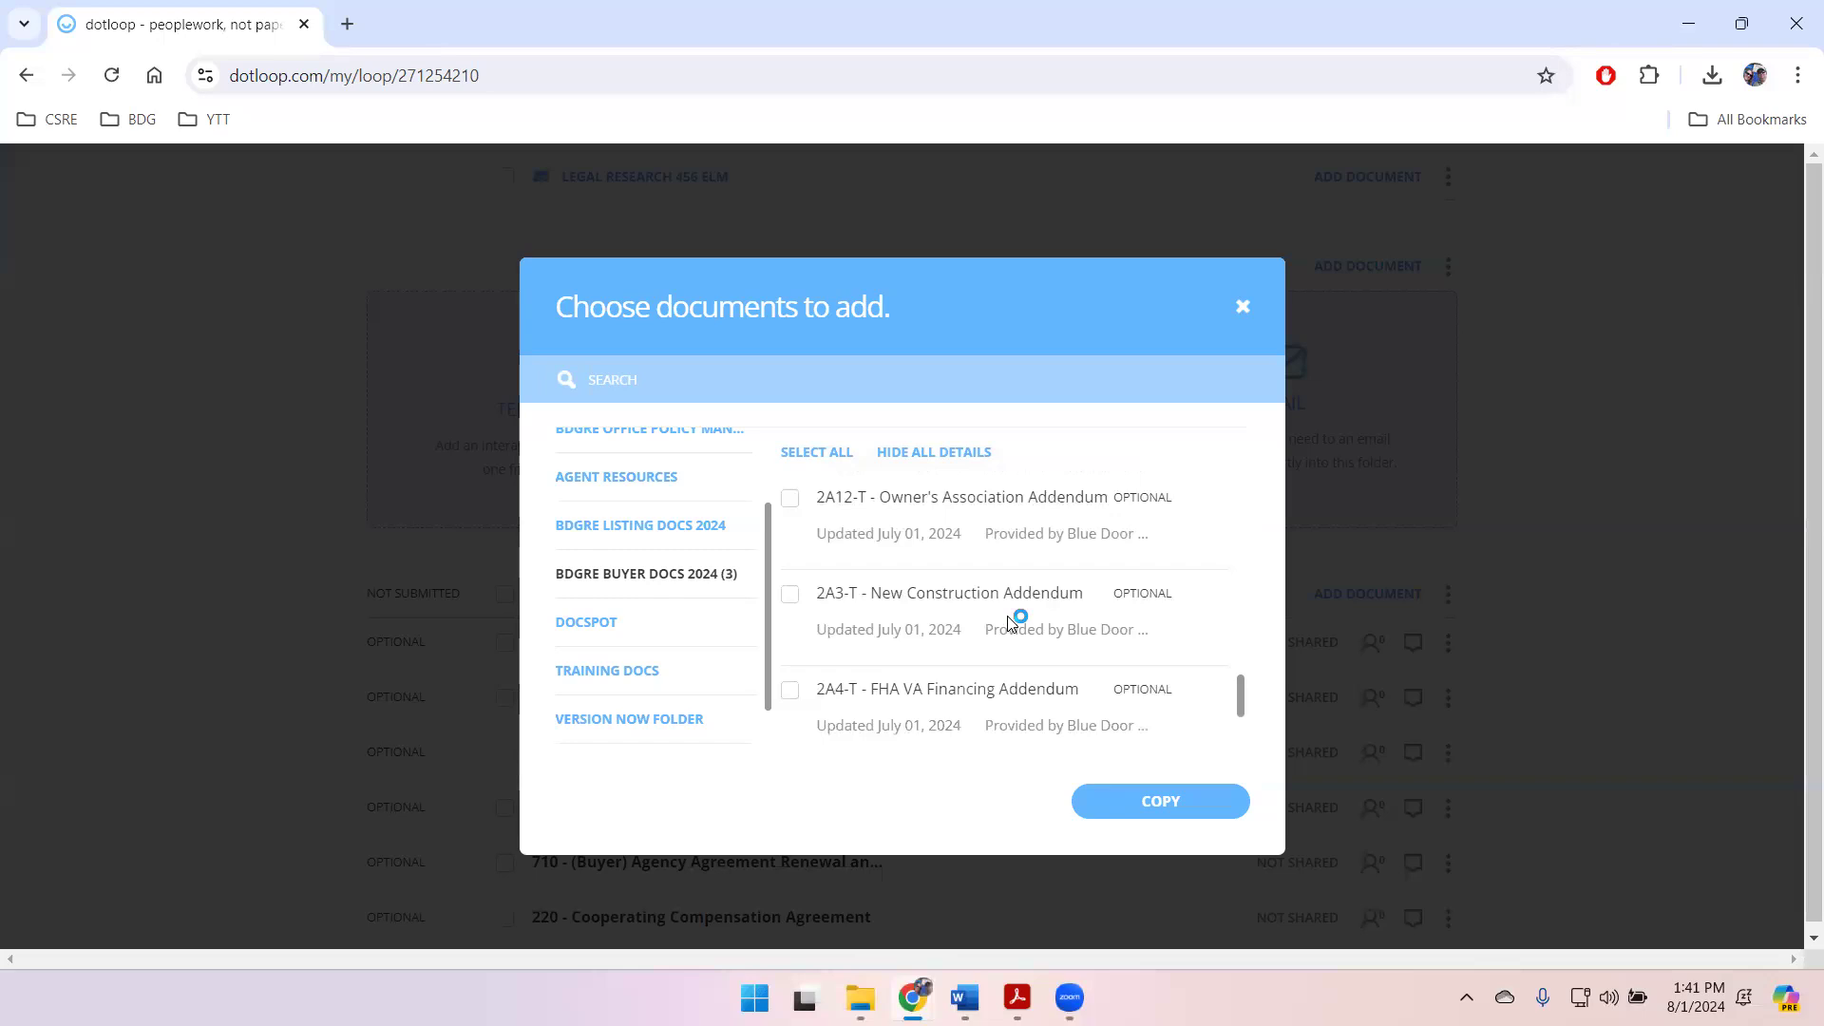
pyautogui.scroll(-1, 1011, 619)
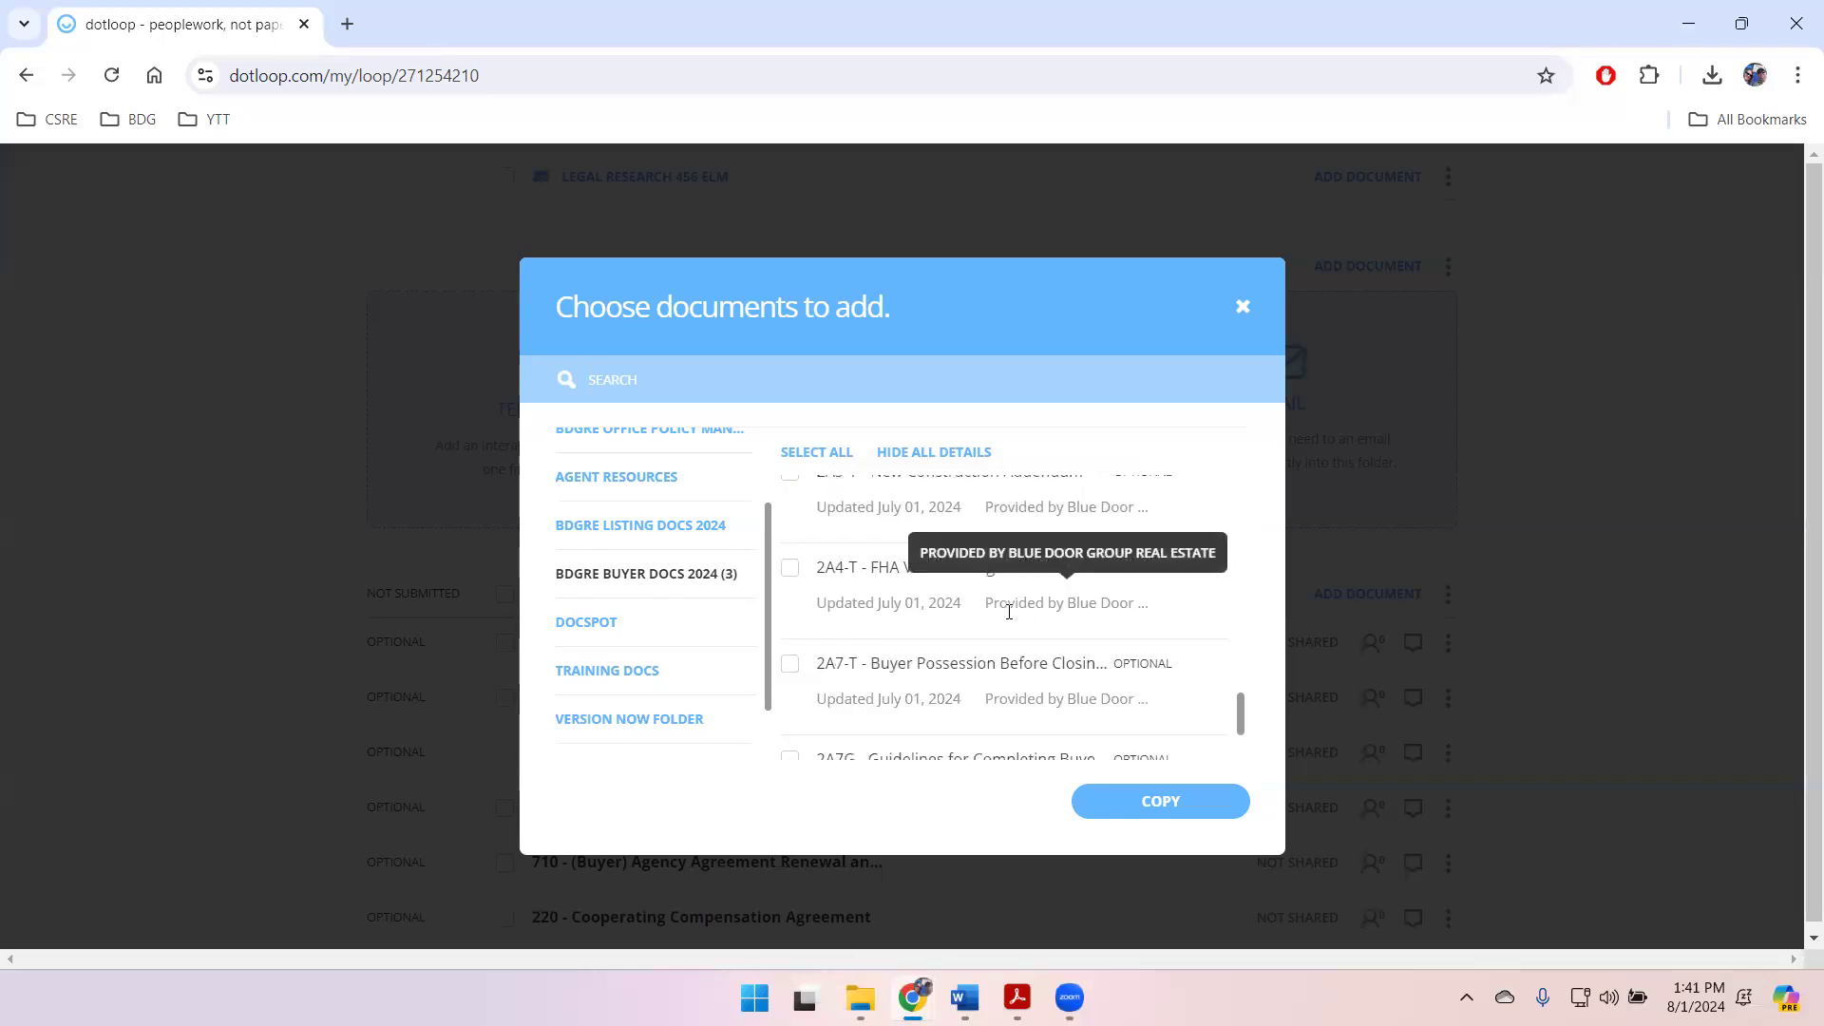
pyautogui.scroll(-3, 1010, 616)
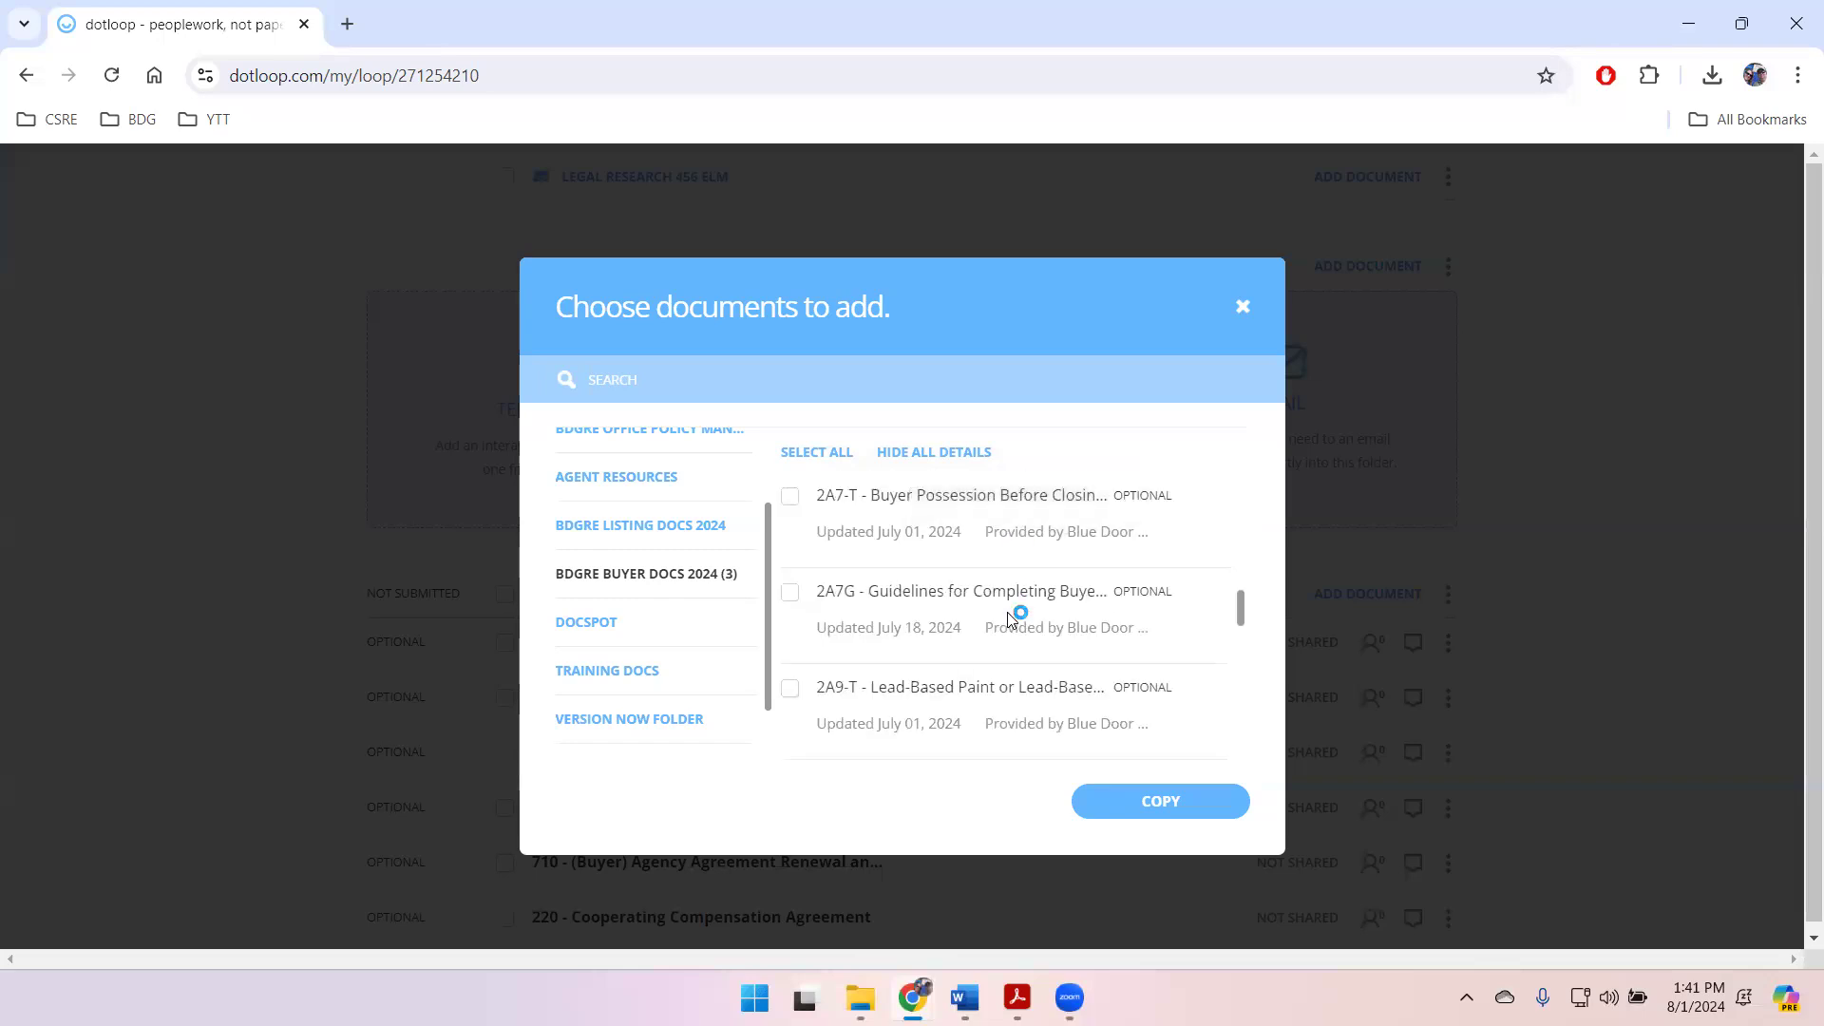
pyautogui.scroll(-1, 1010, 619)
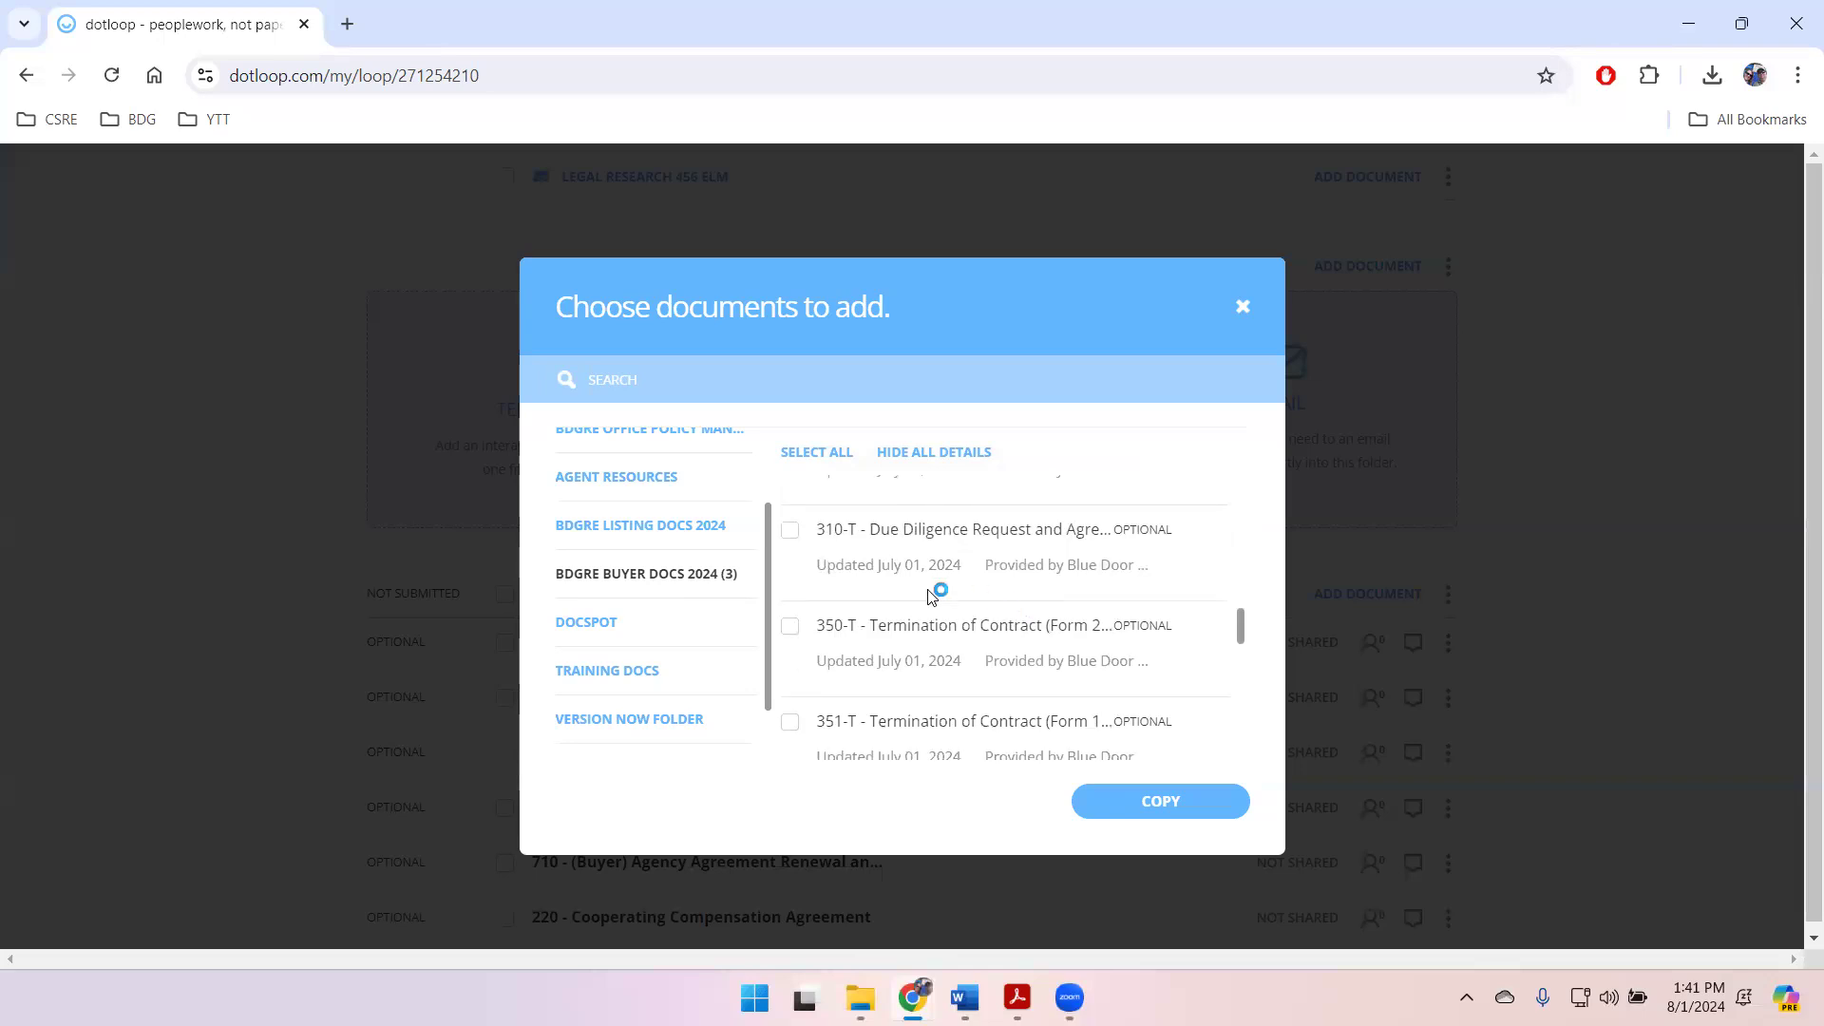
pyautogui.click(788, 534)
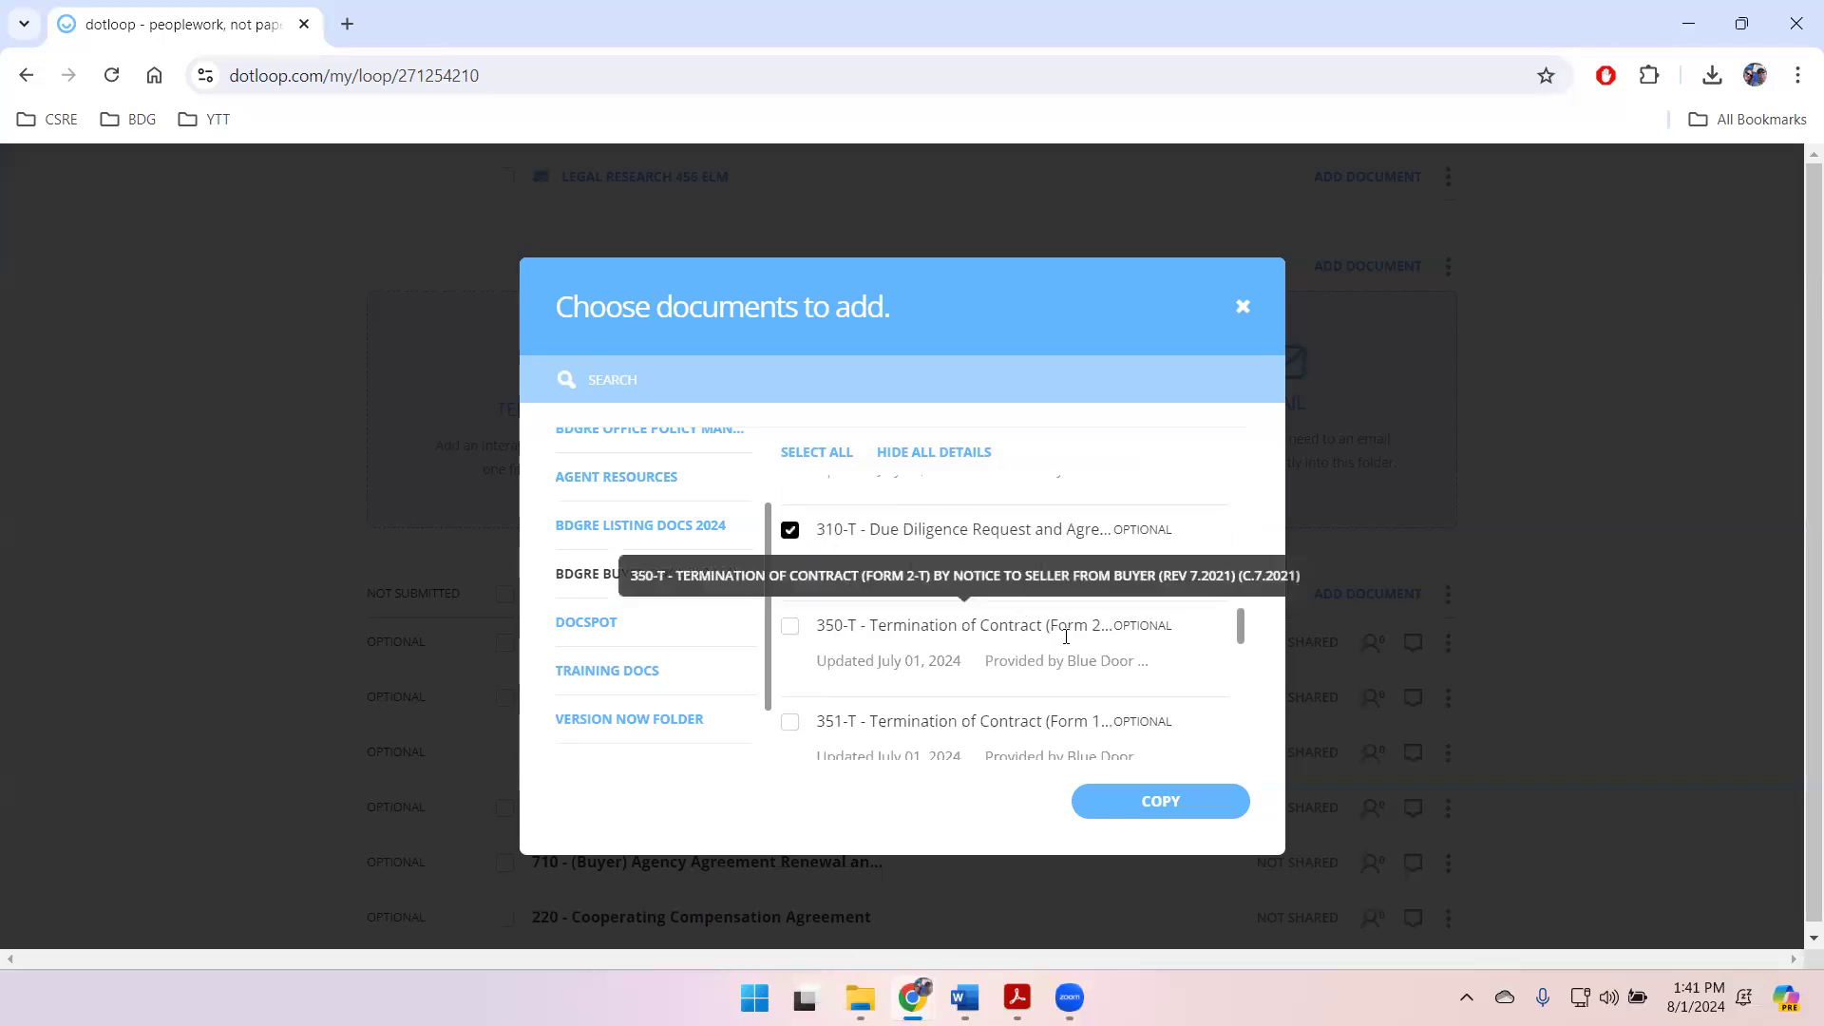
pyautogui.scroll(-3, 1047, 637)
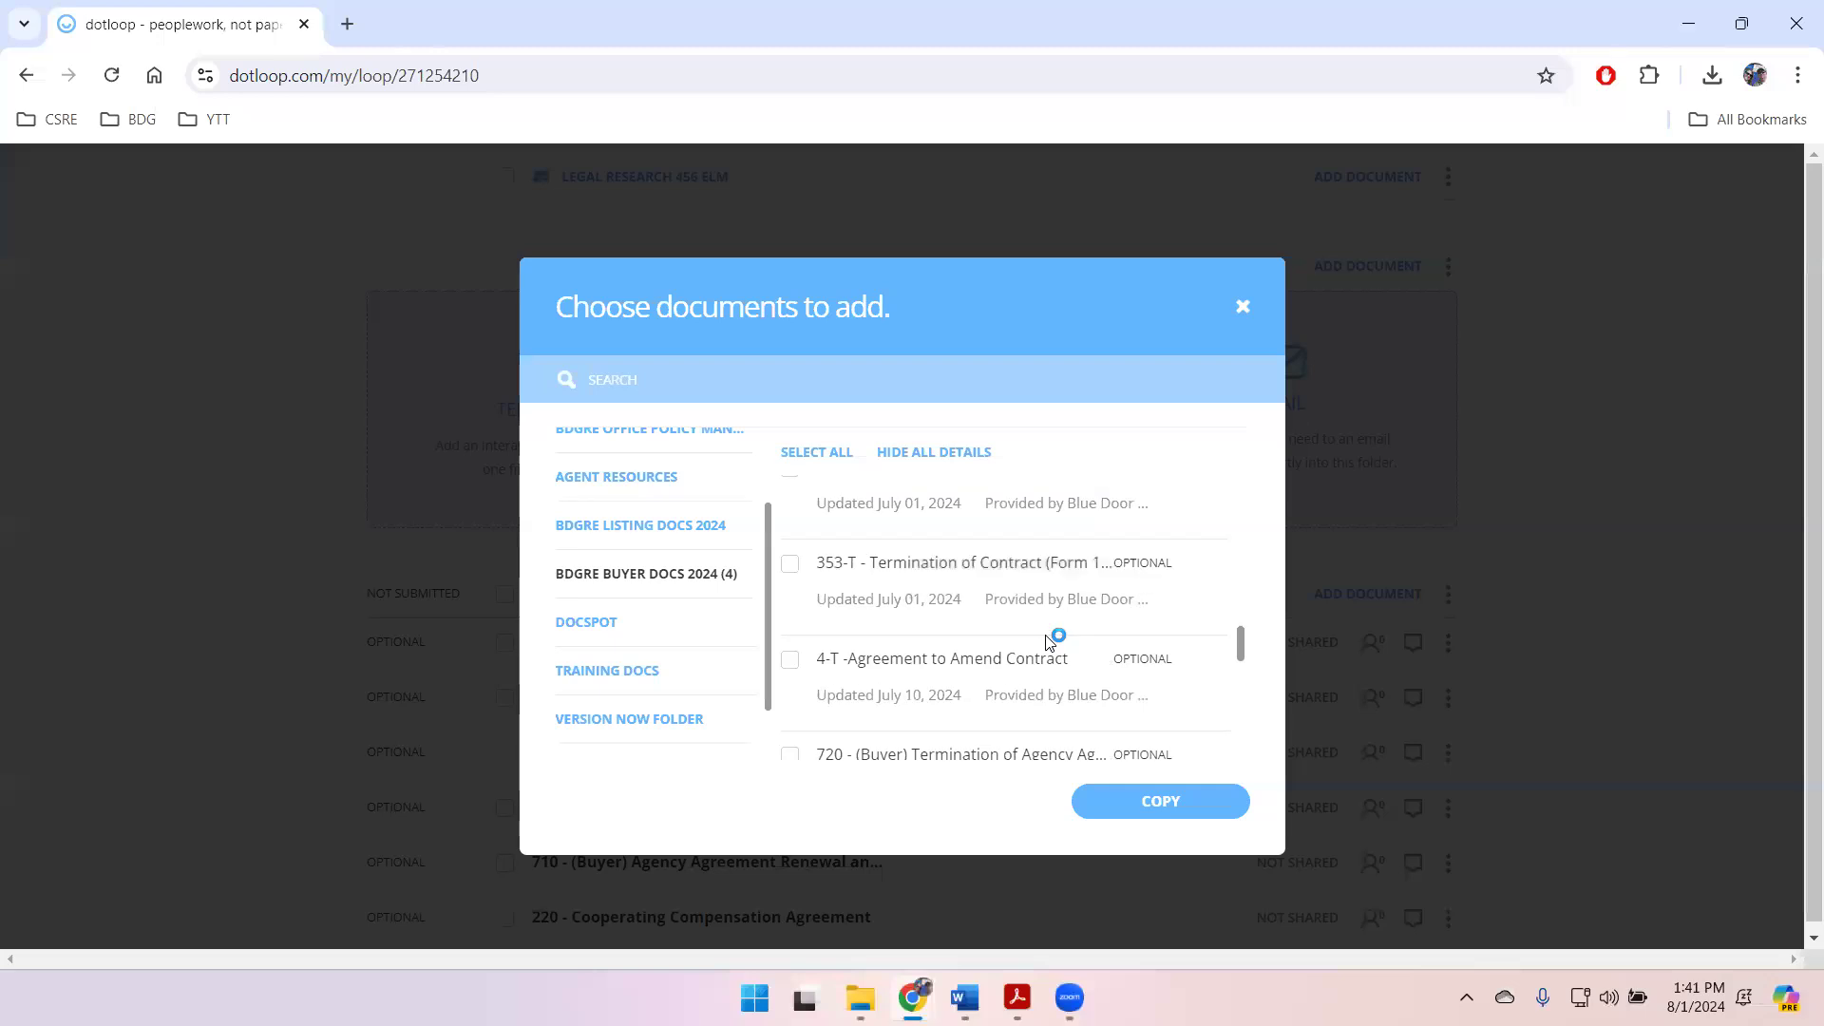
pyautogui.scroll(-3, 1047, 637)
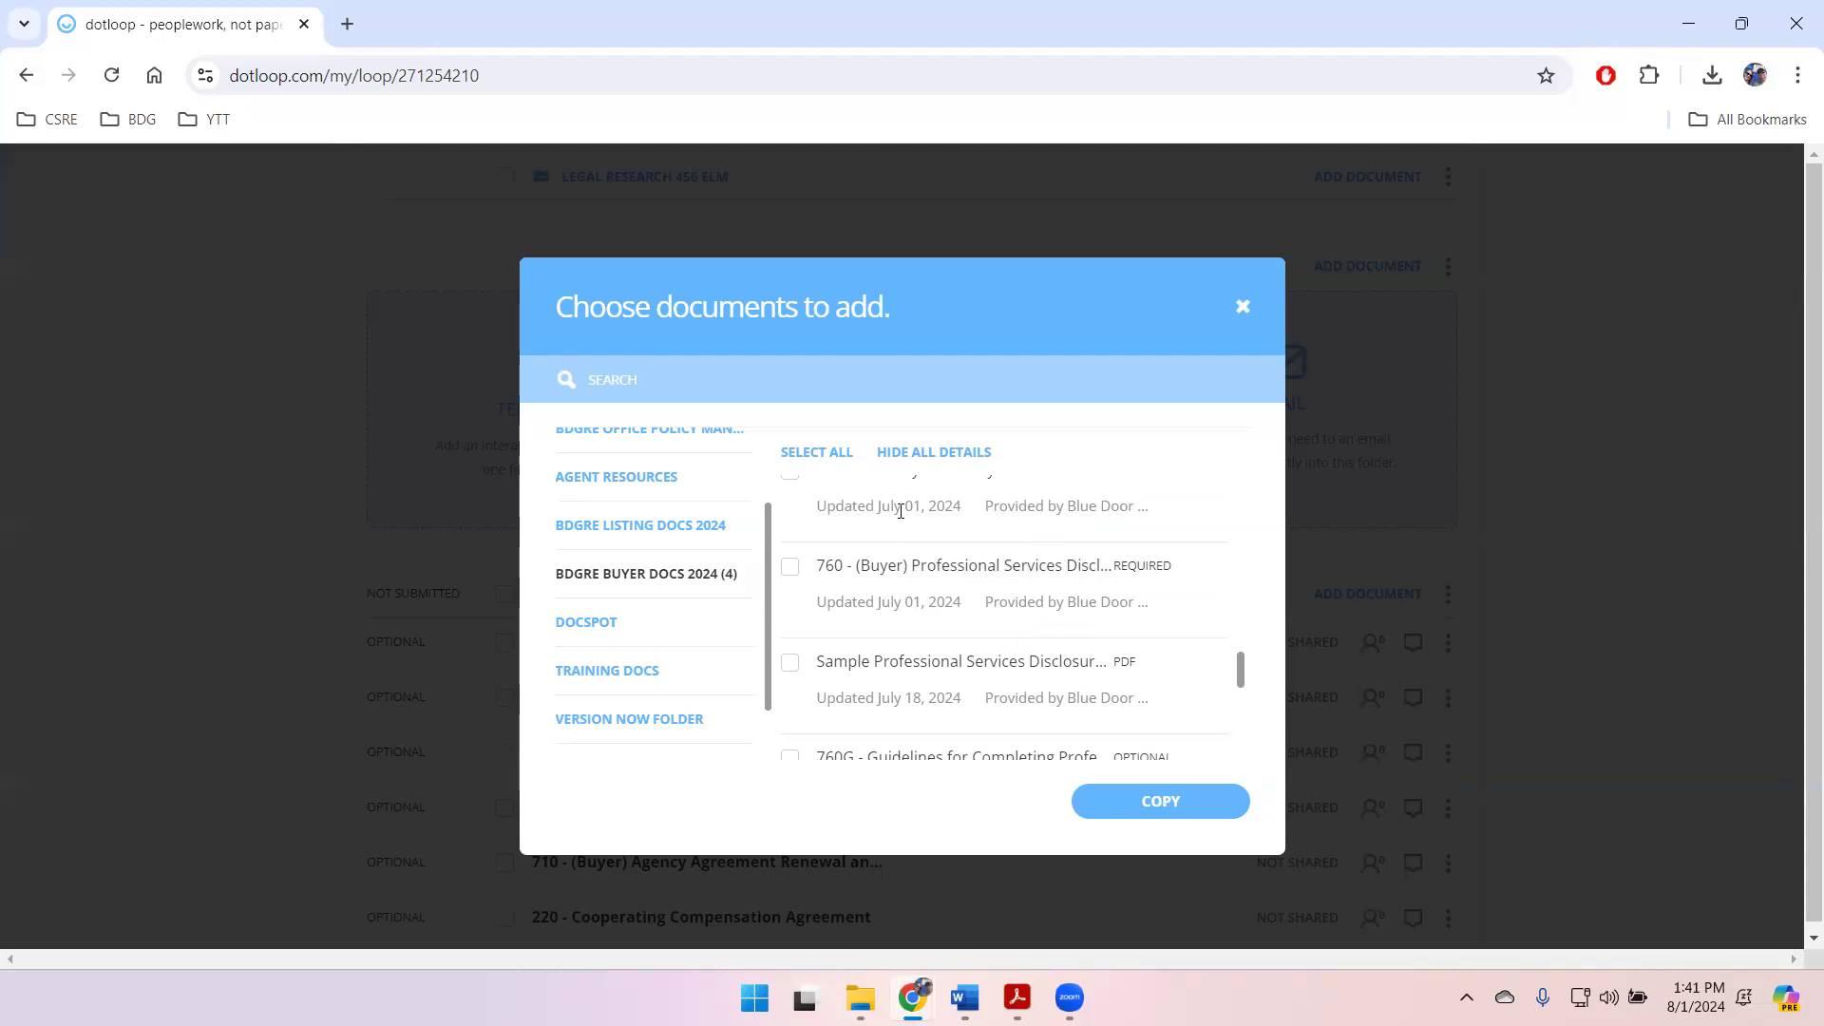
pyautogui.click(792, 571)
# Step: Check the remaining buyer templates, then copy the selected documents into the O2P&C folder
pyautogui.scroll(-8, 974, 640)
pyautogui.scroll(-3, 974, 640)
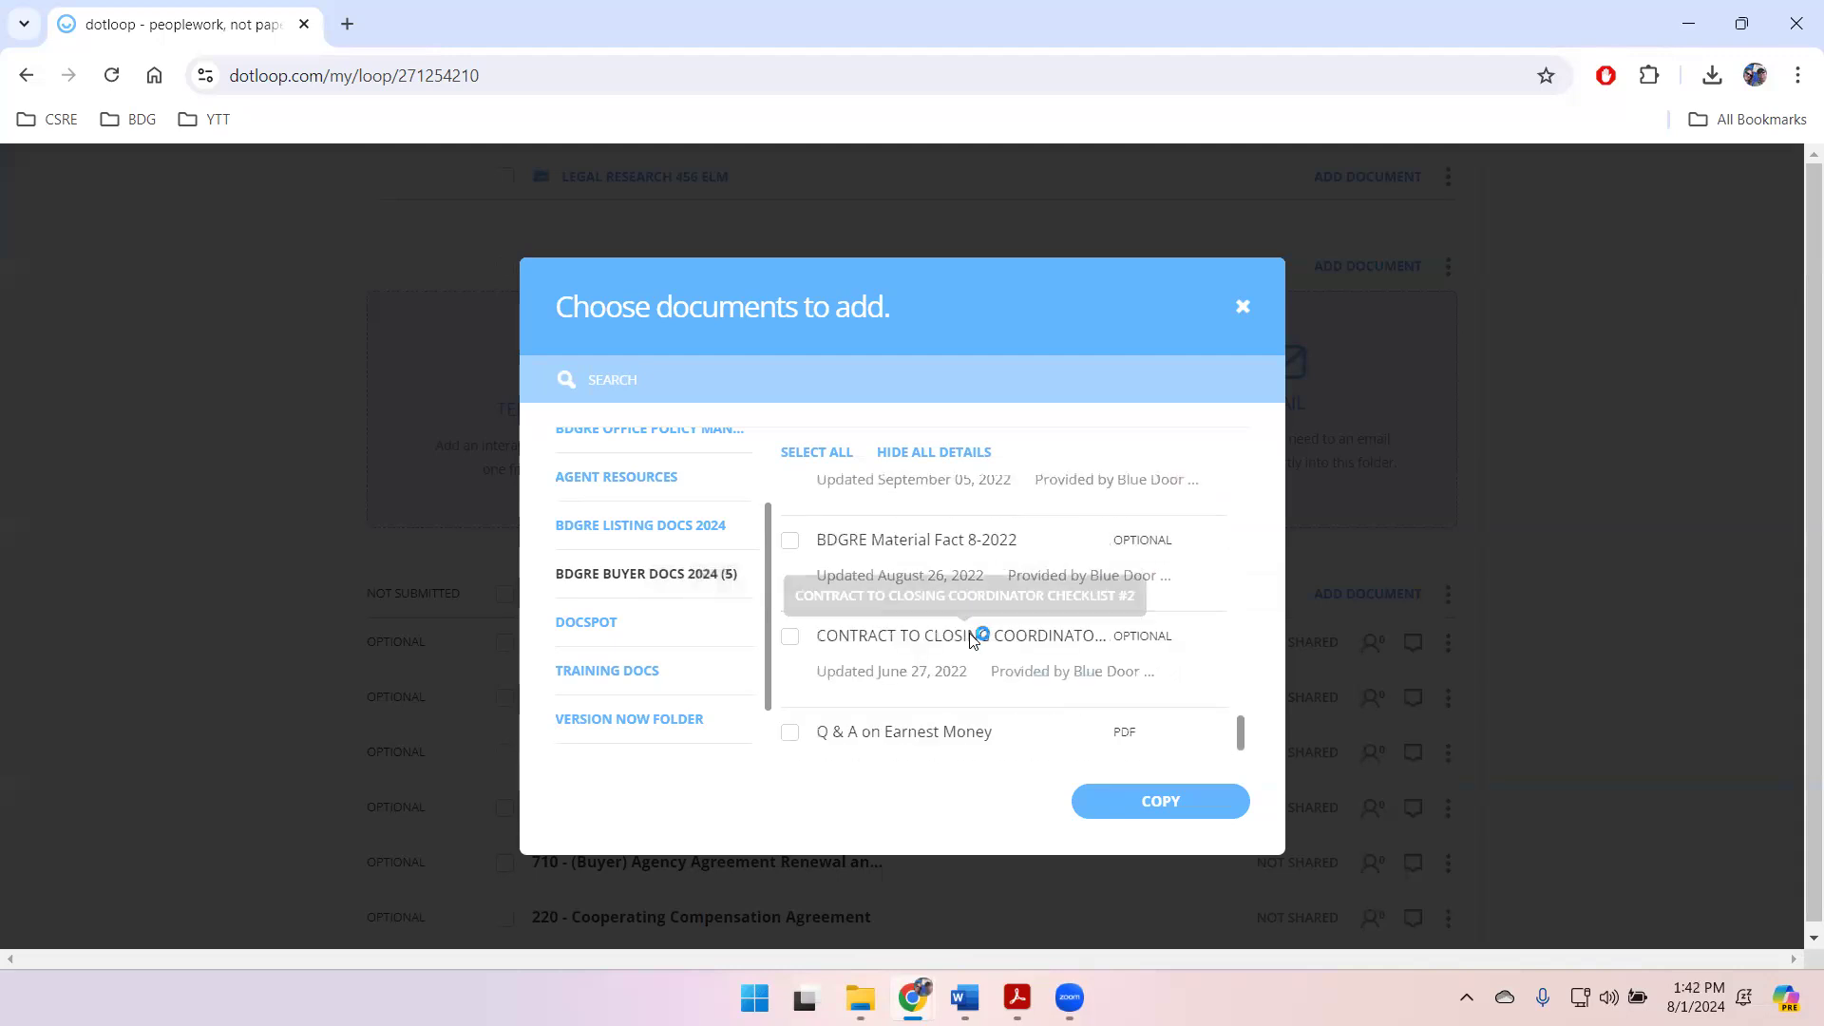
pyautogui.scroll(-3, 969, 643)
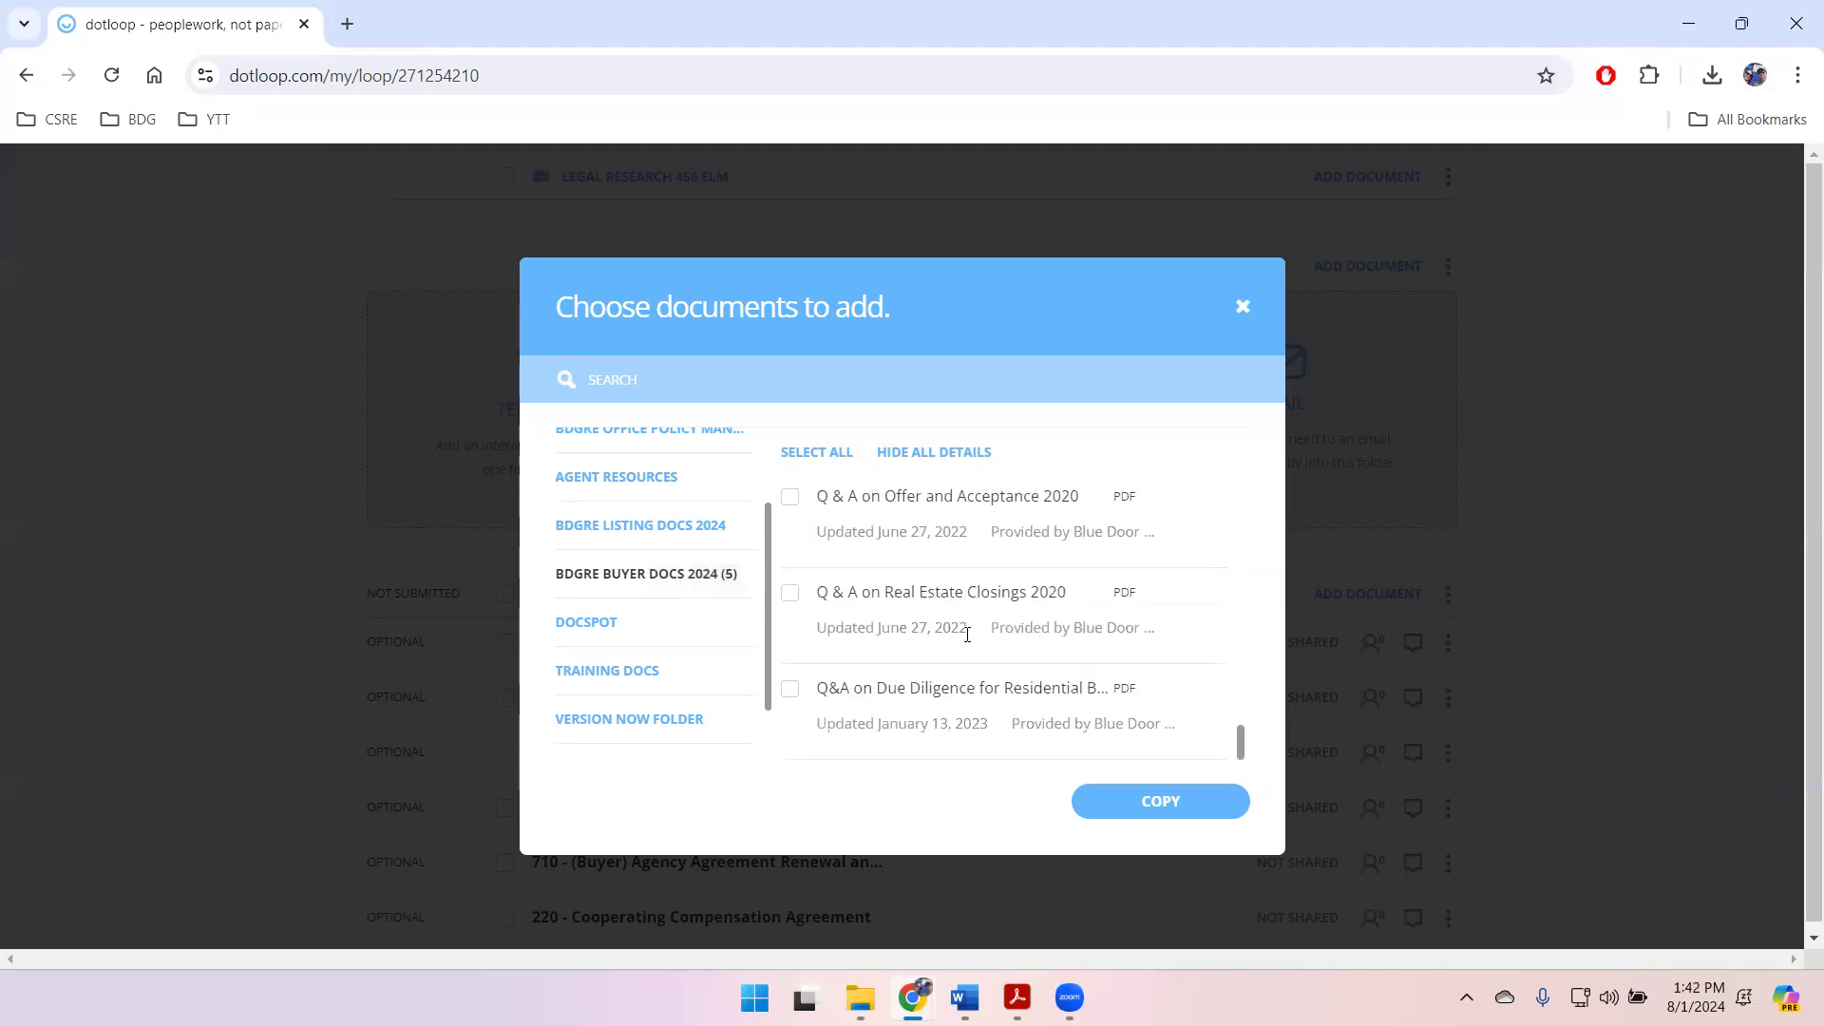
pyautogui.scroll(-8, 974, 640)
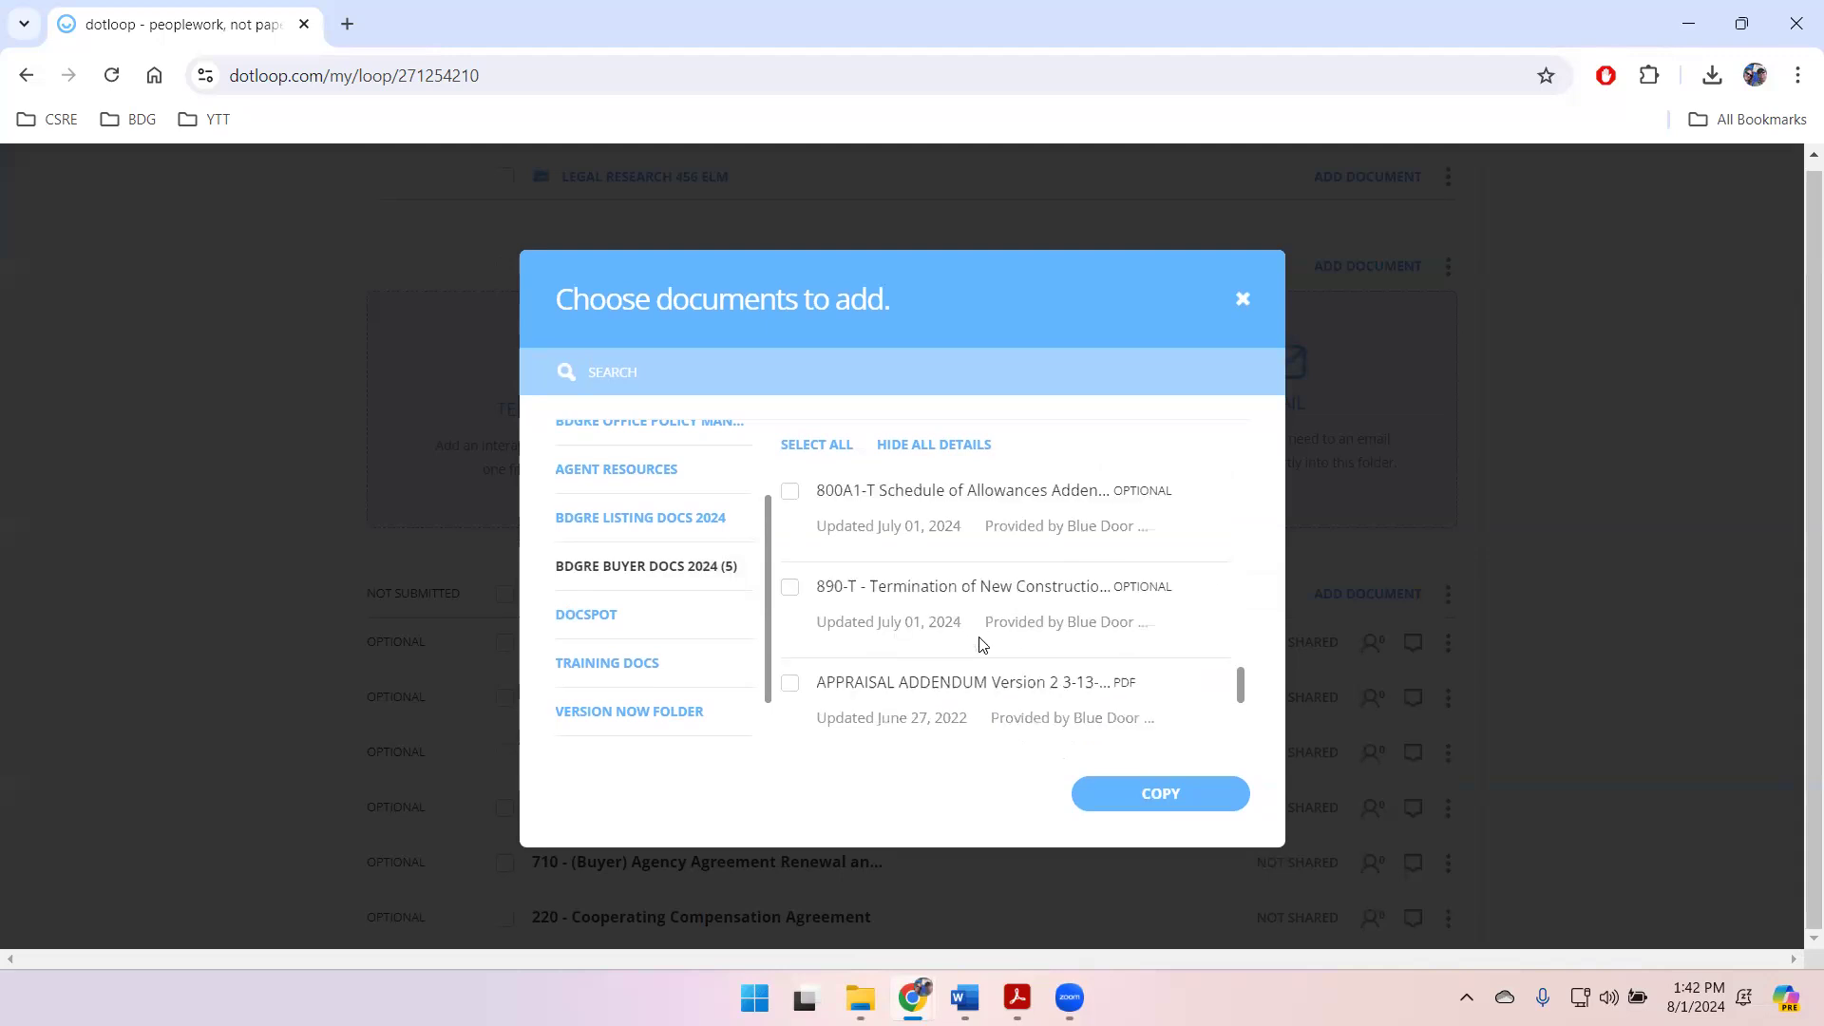
pyautogui.click(1101, 793)
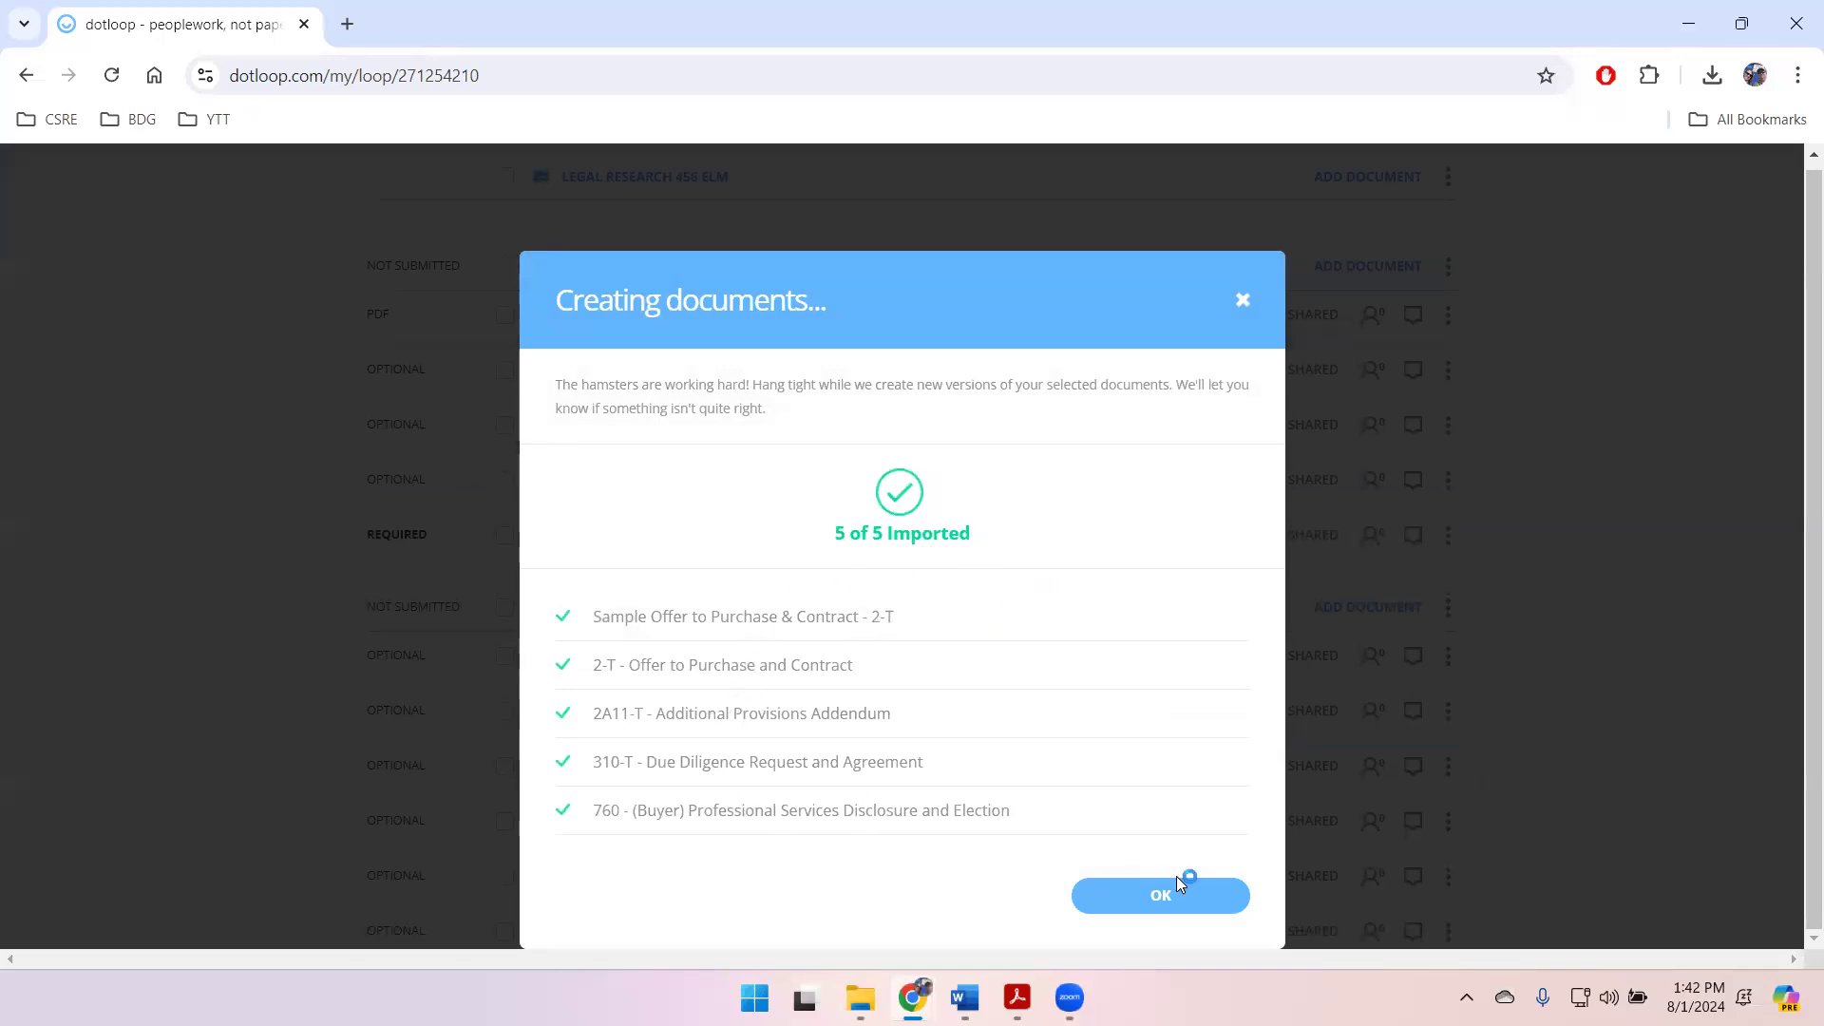
pyautogui.click(1146, 897)
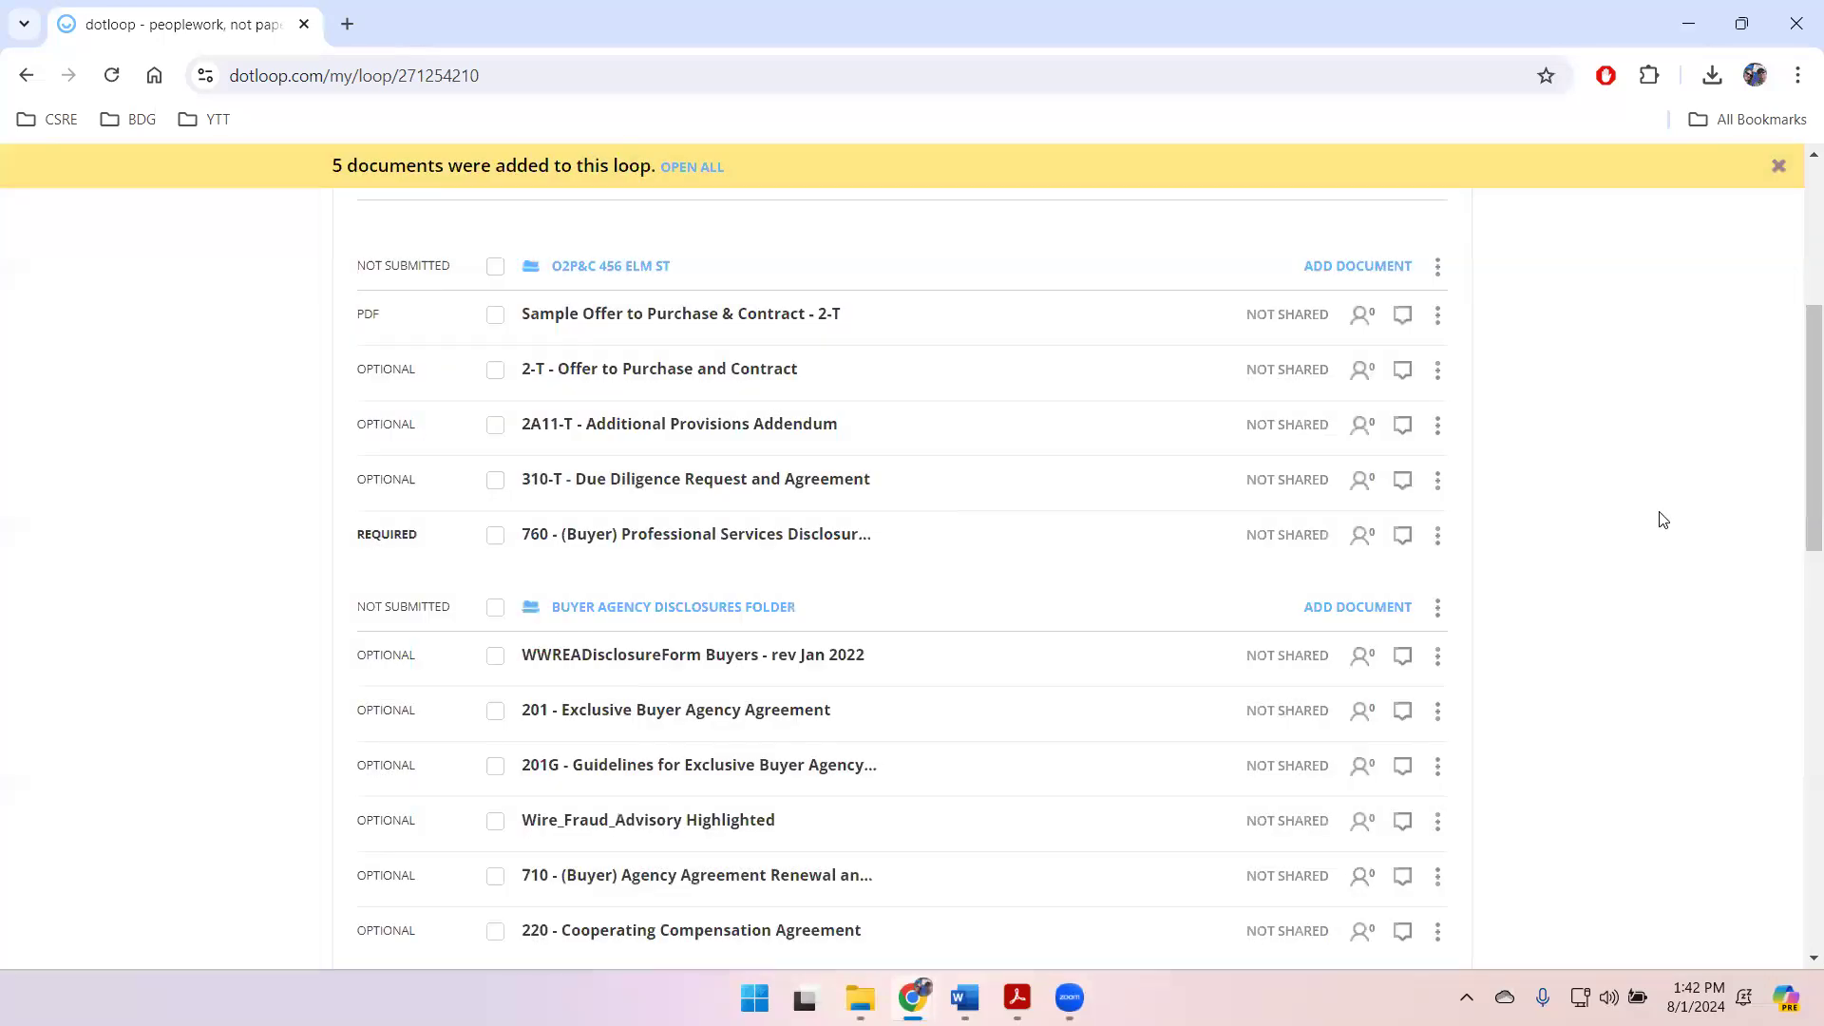
# Step: Archive the 310-T - Due Diligence Request and Agreement document in the O2P&C folder
pyautogui.scroll(3, 1288, 599)
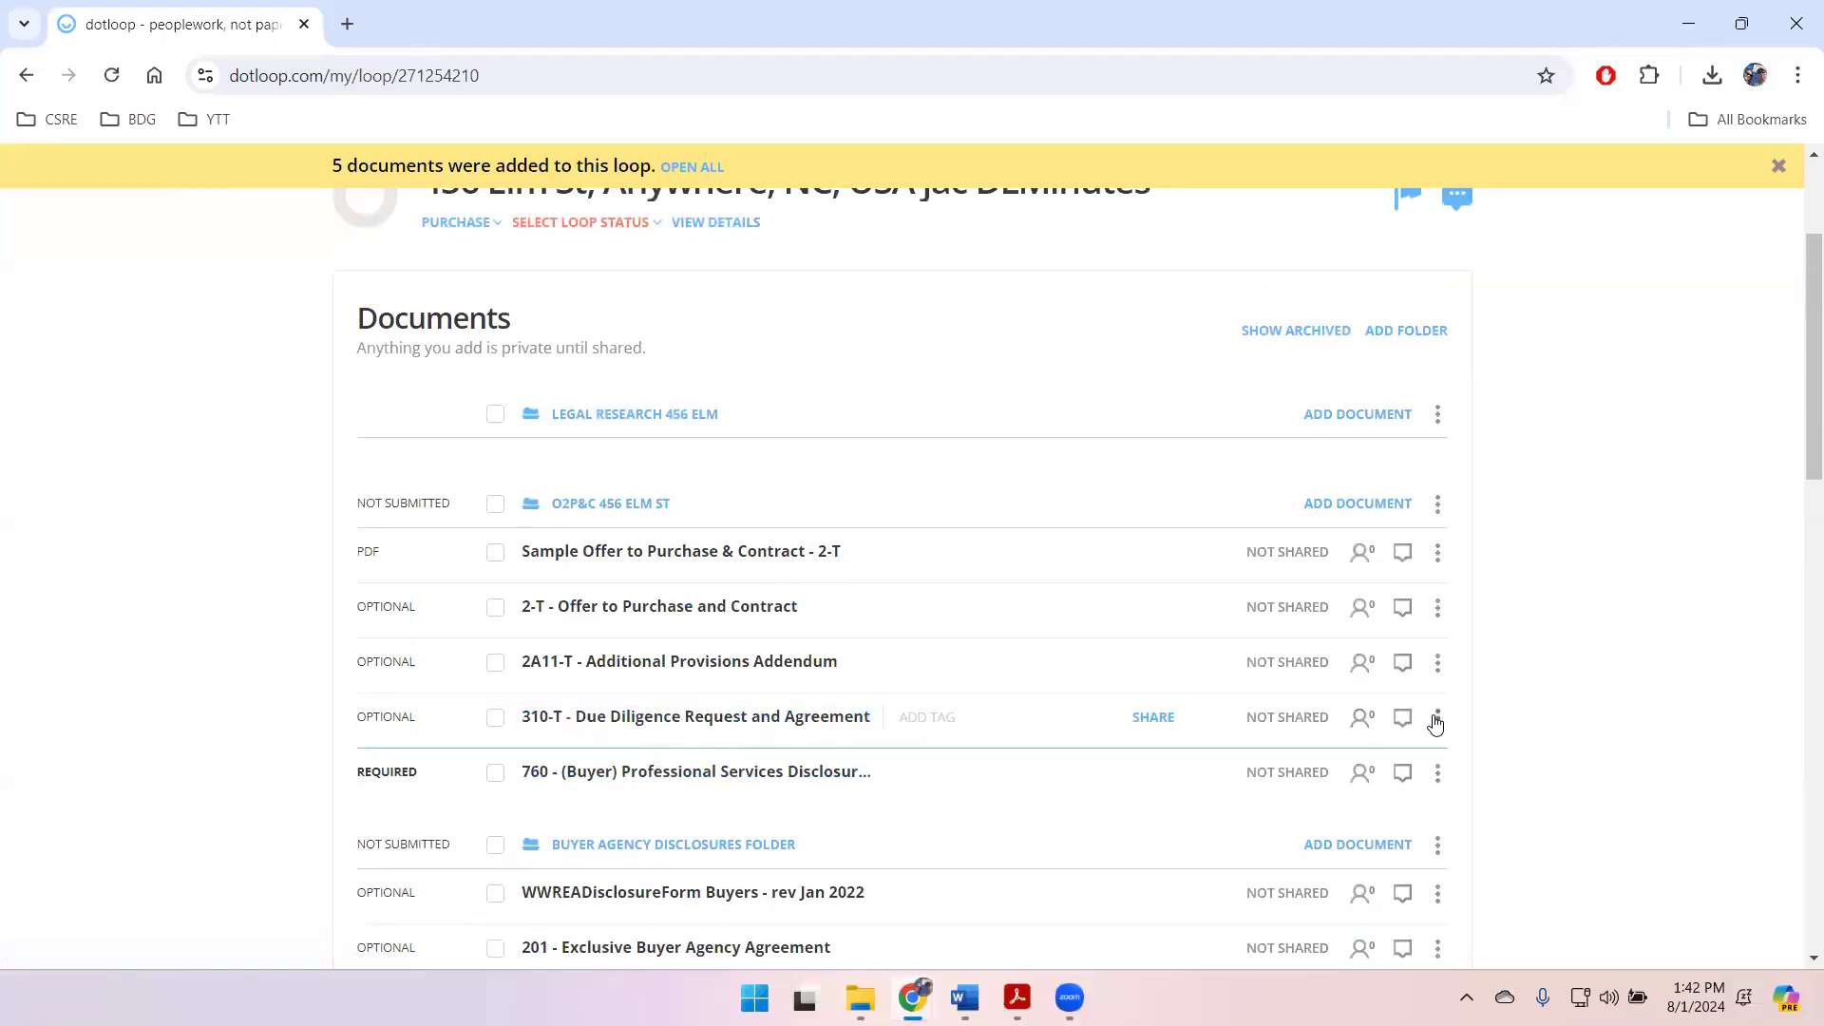
pyautogui.click(1437, 722)
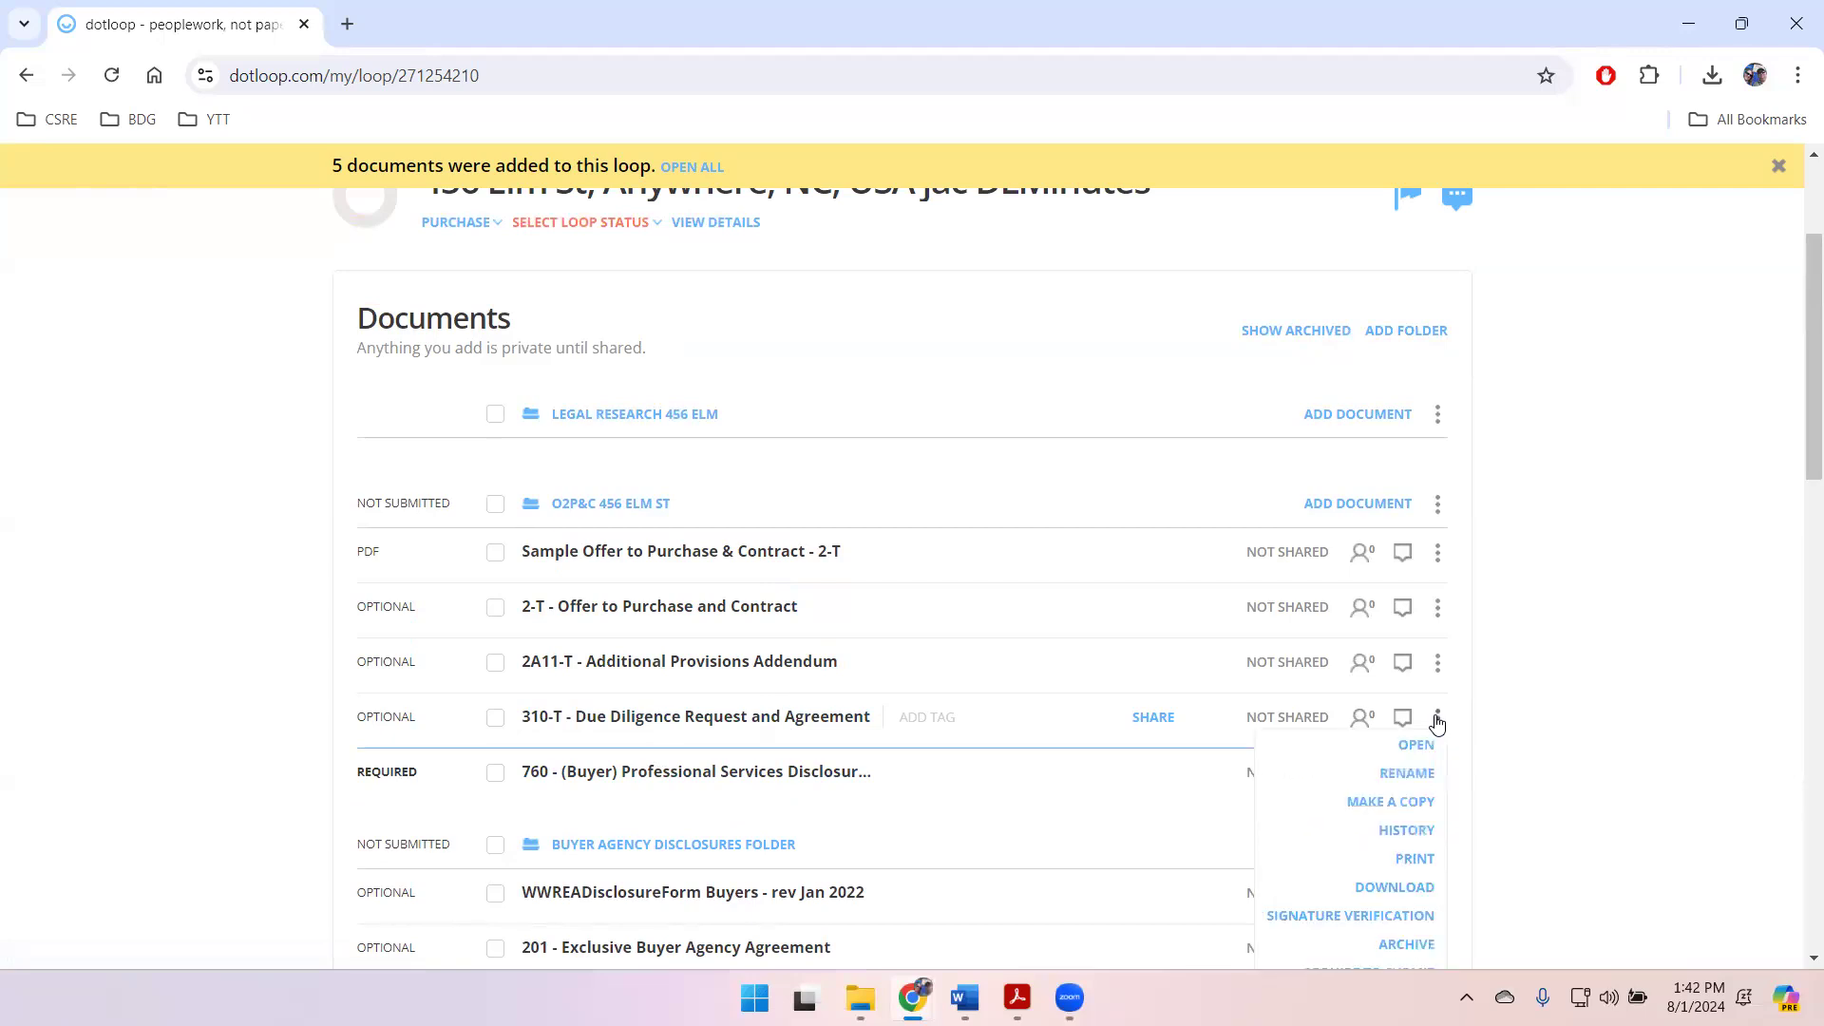
pyautogui.scroll(-1, 1406, 815)
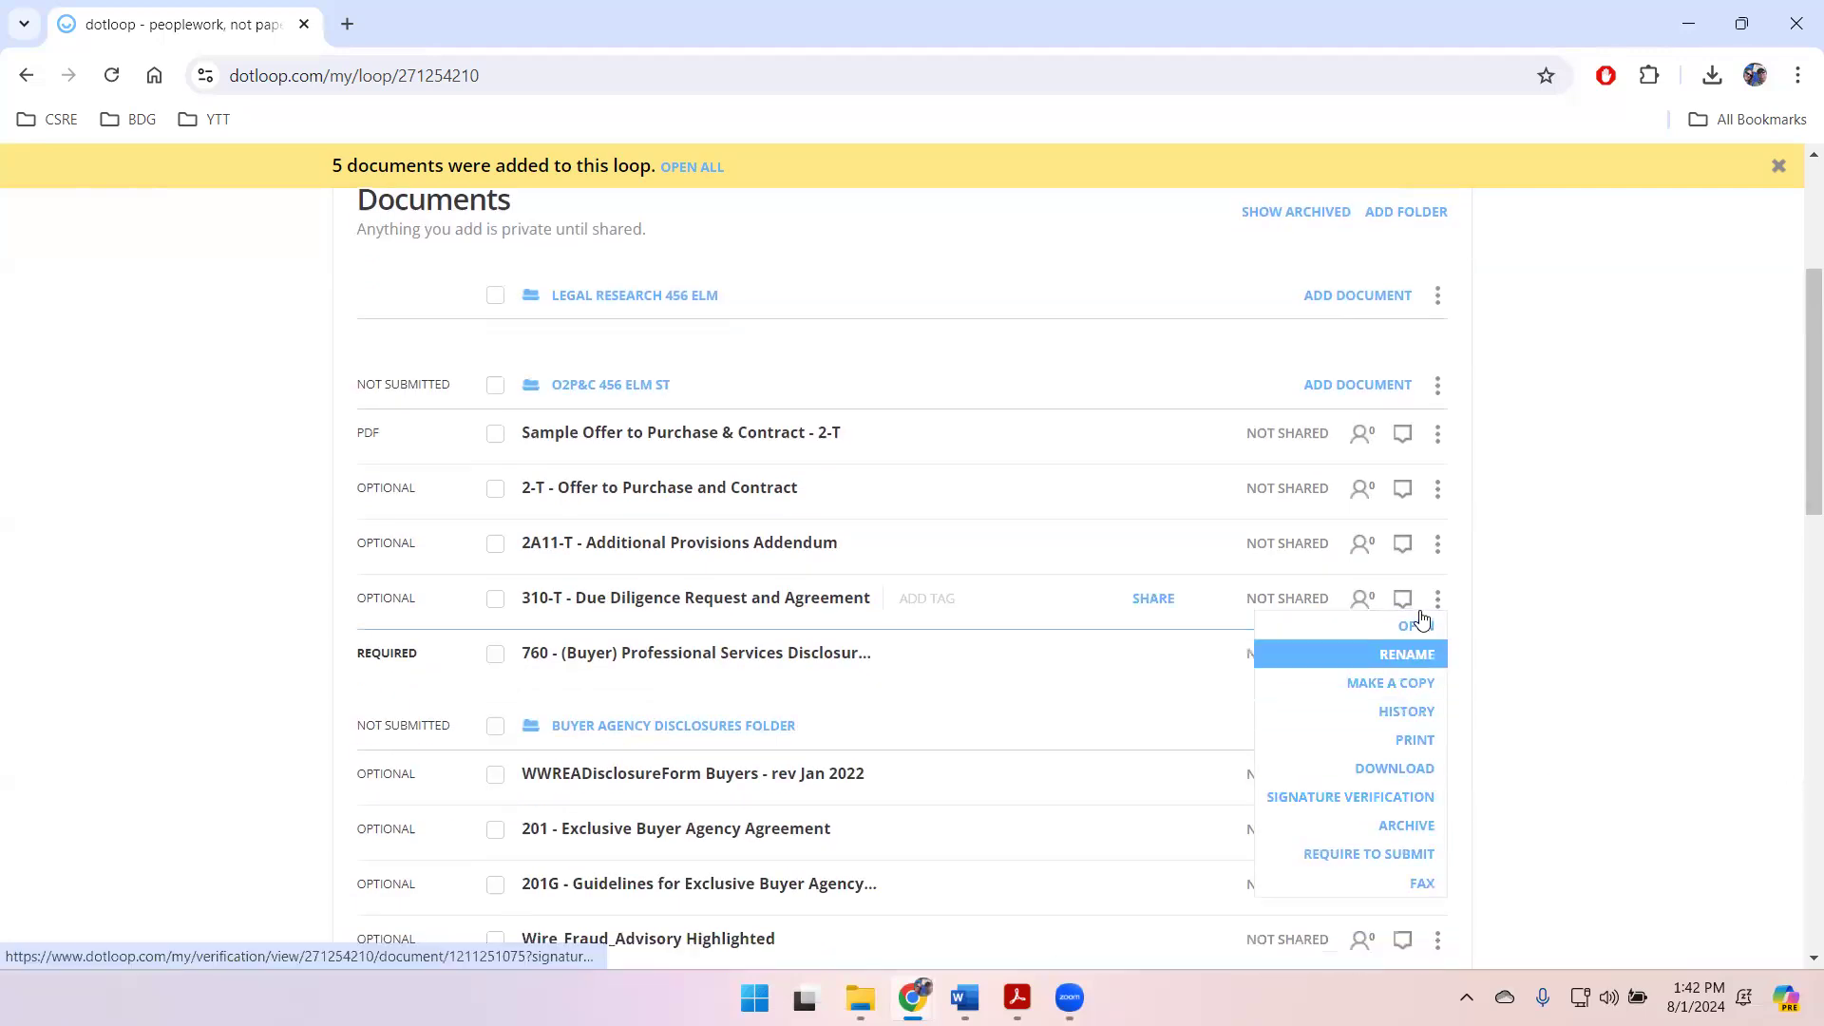
pyautogui.click(1405, 823)
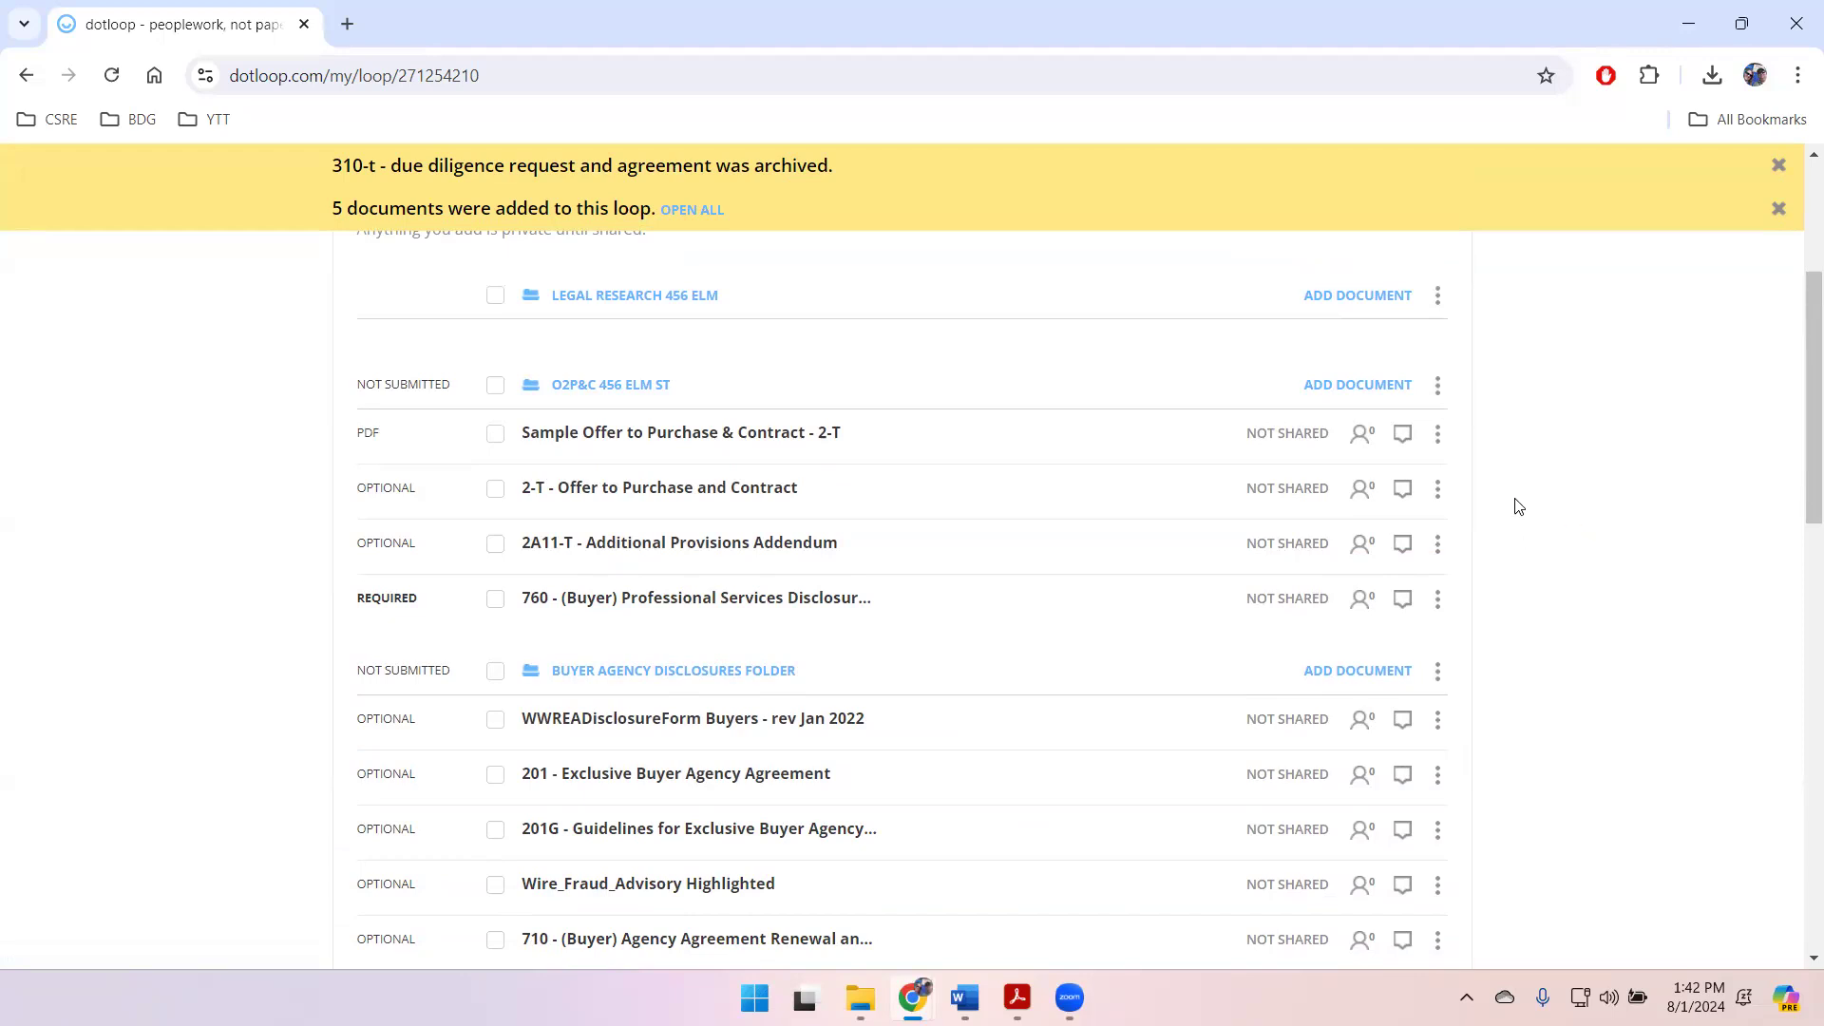
# Step: Open the 2024-2025 NCR Interactive Documents template collection for adding documents to the O2P&C 456 Elm St folder
pyautogui.click(1354, 385)
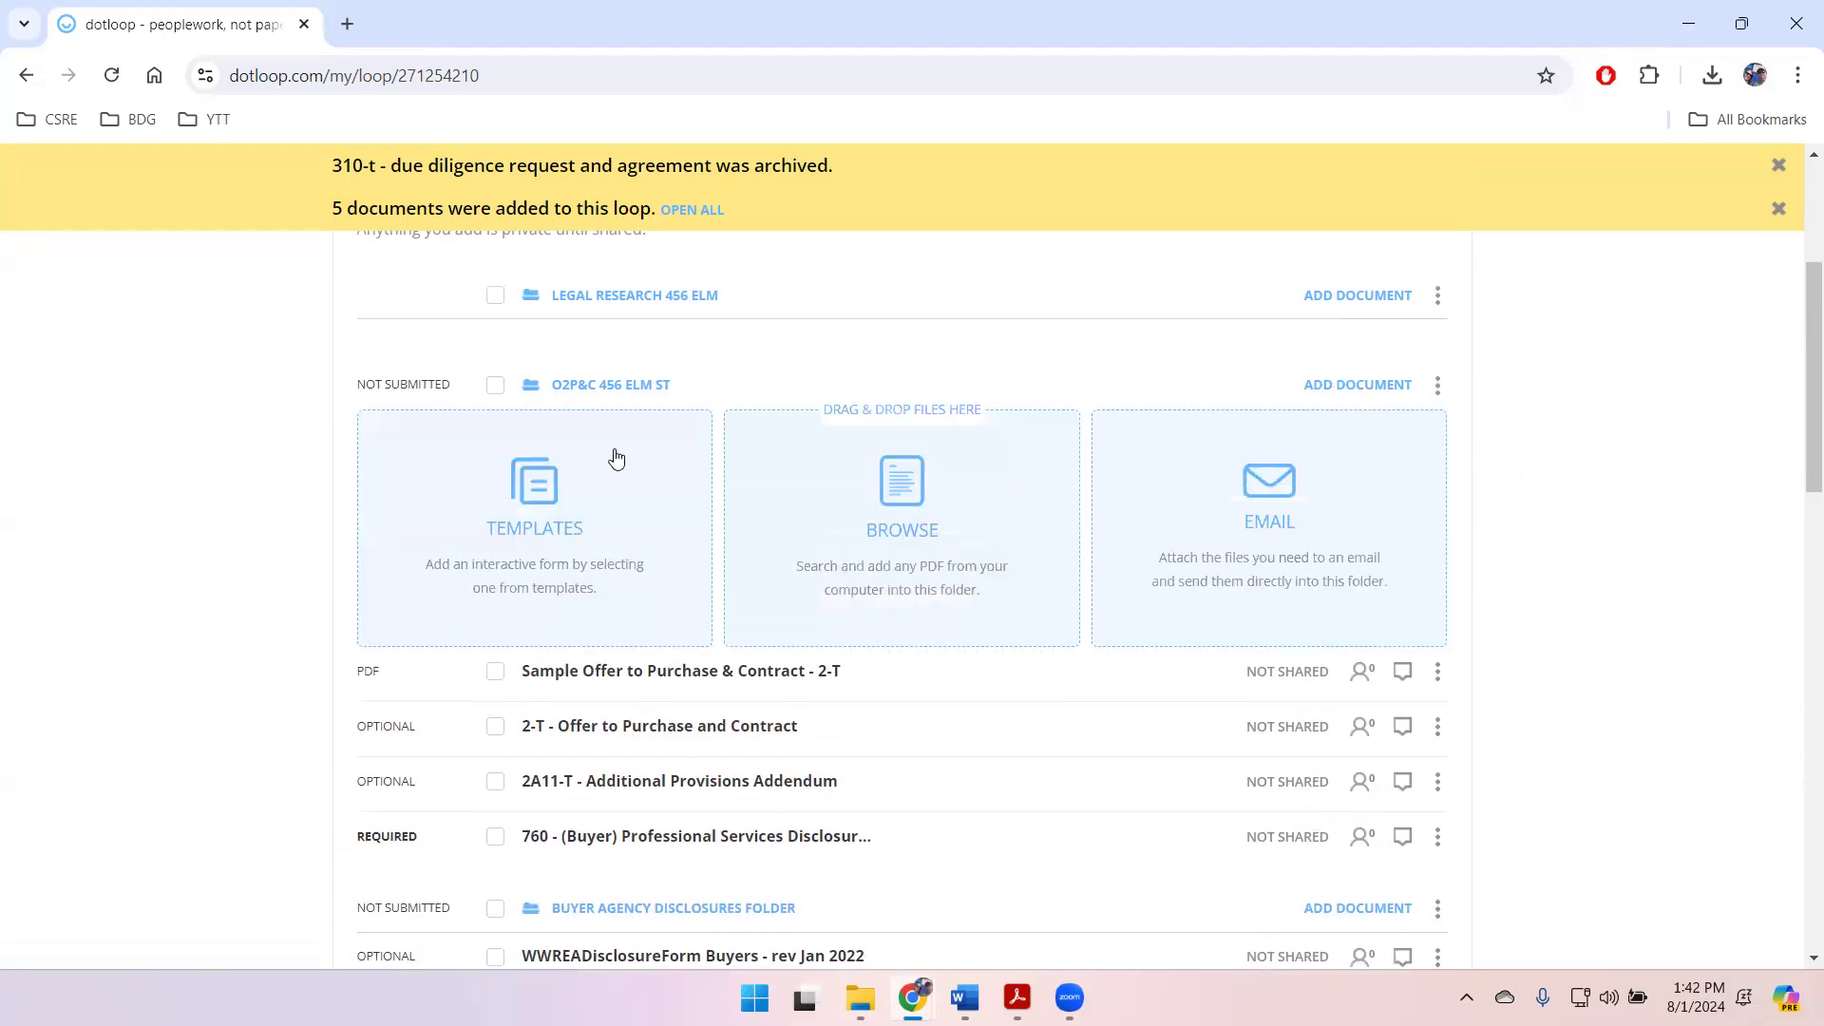
pyautogui.click(535, 489)
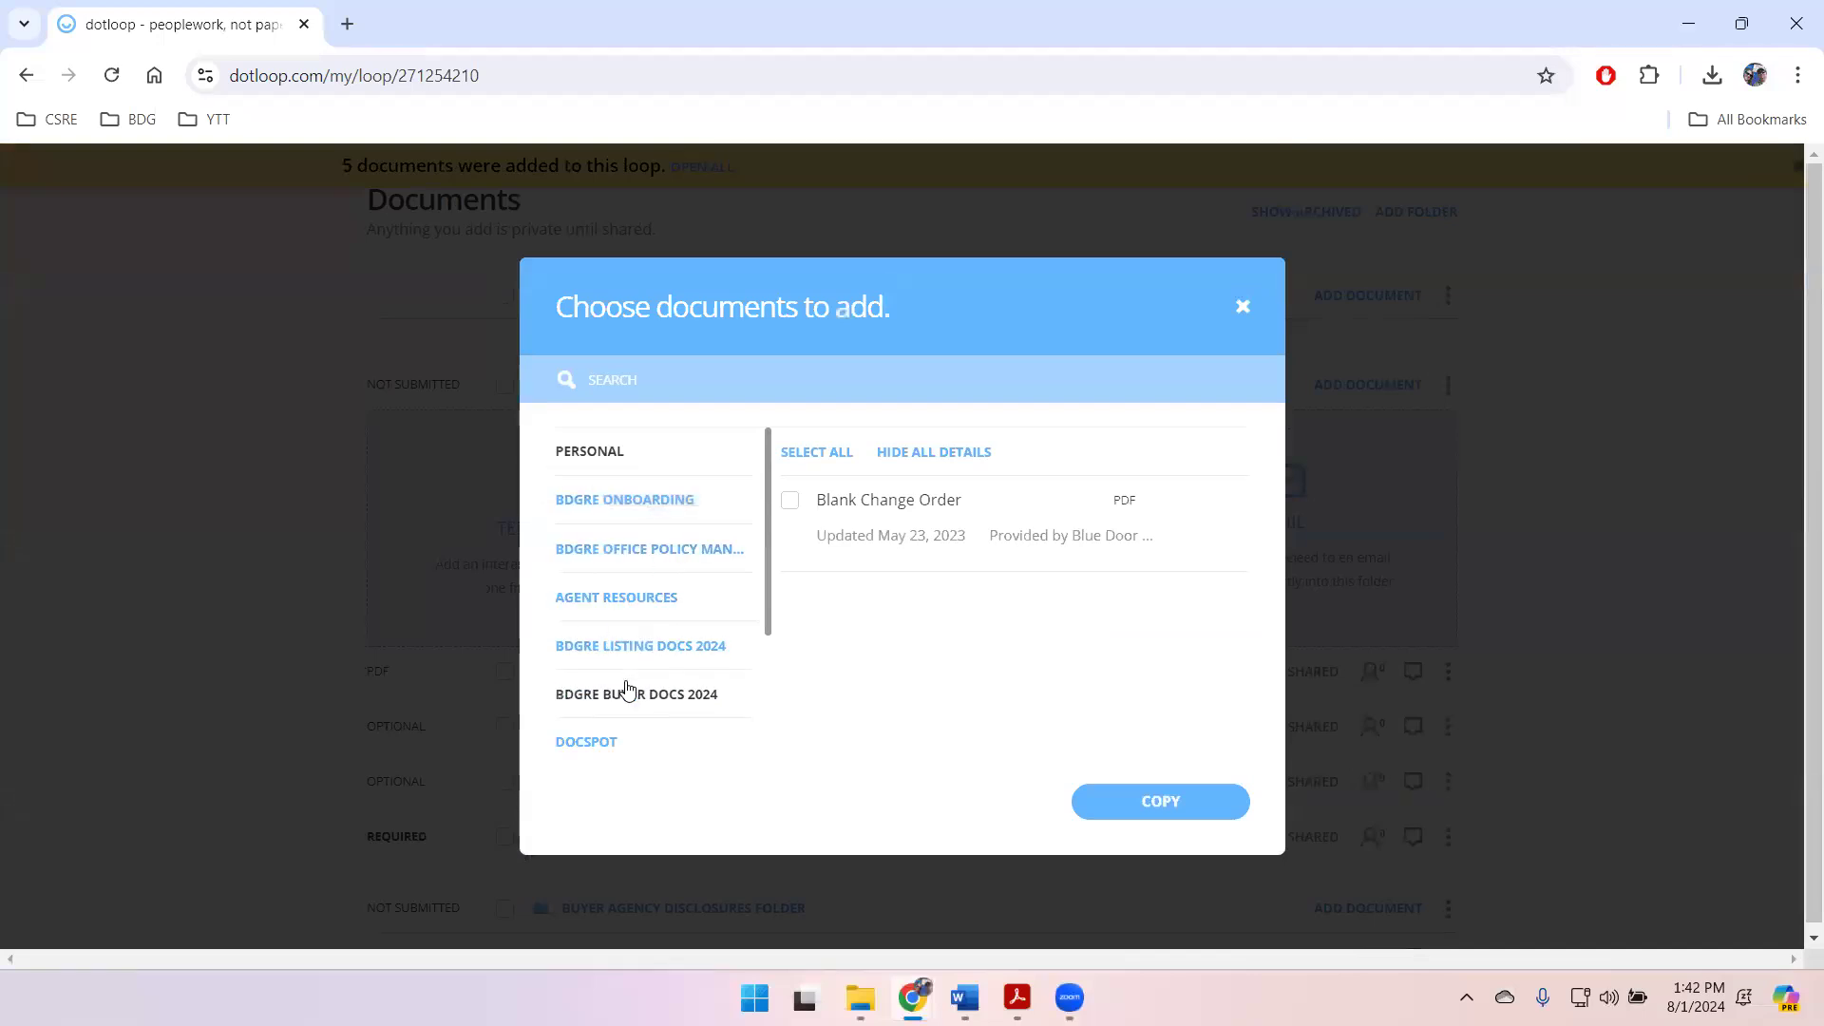
pyautogui.scroll(-3, 665, 689)
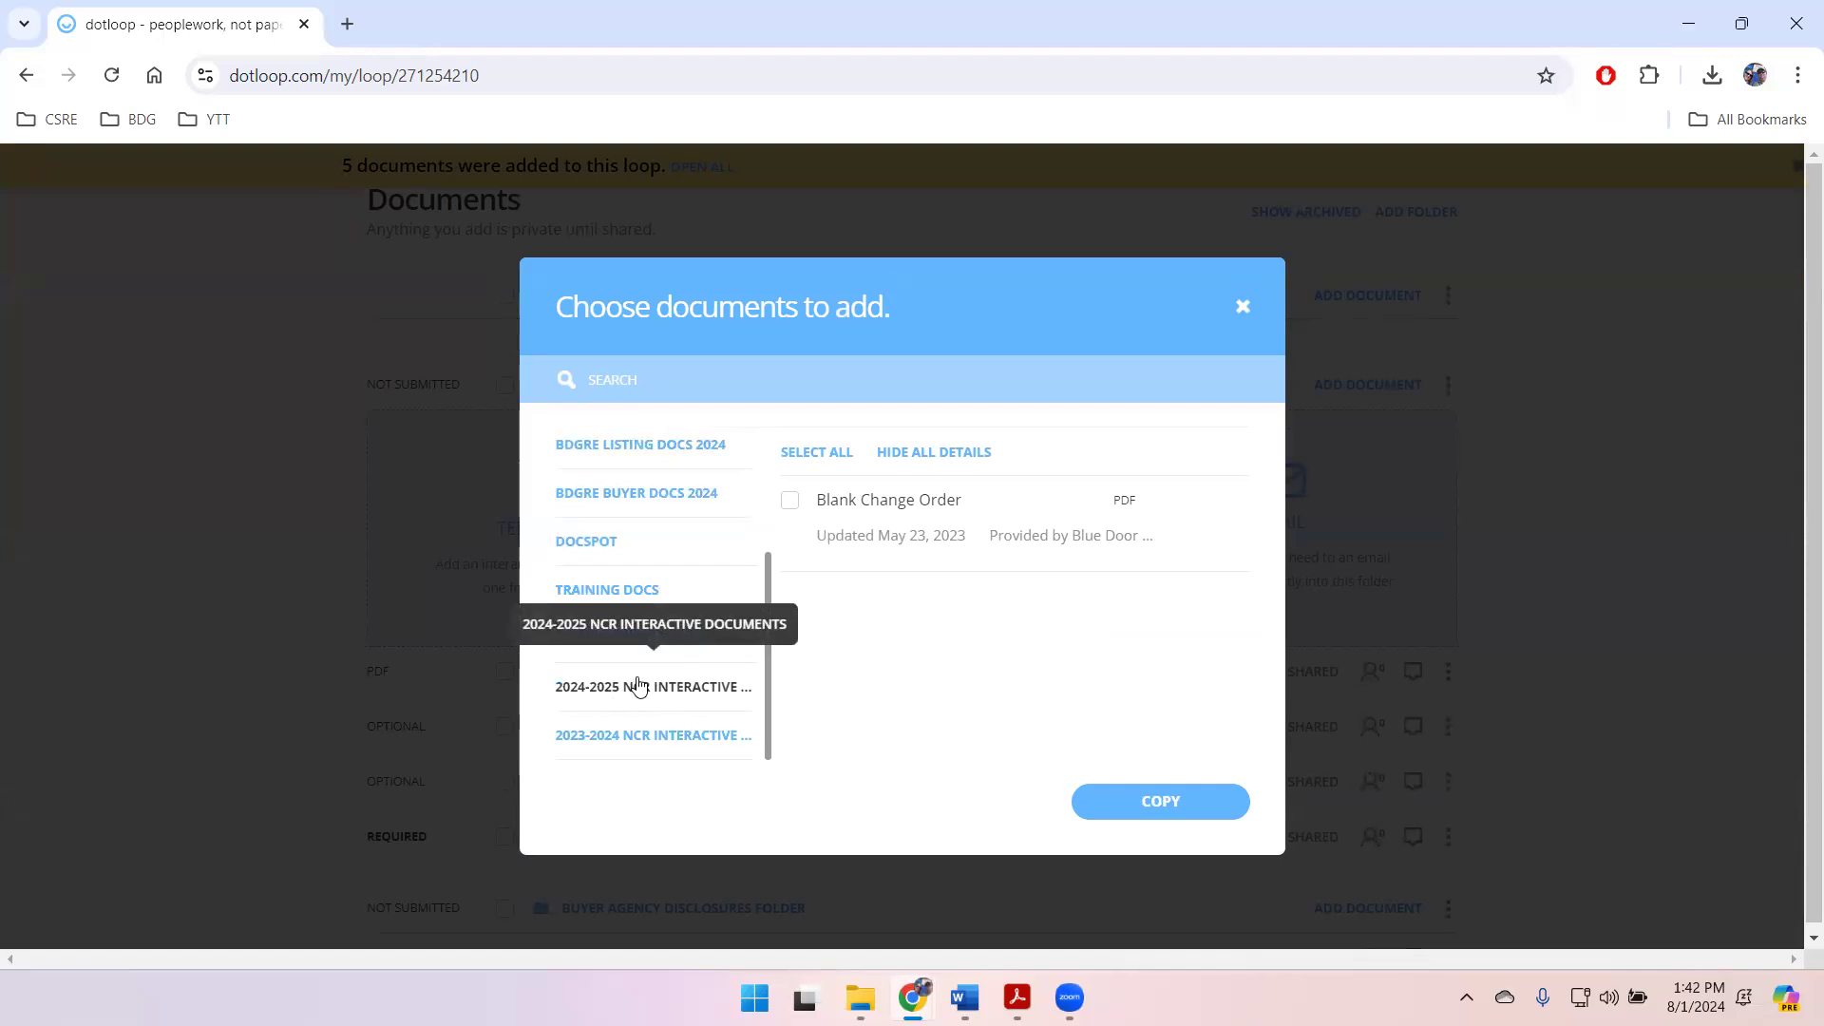
pyautogui.click(641, 684)
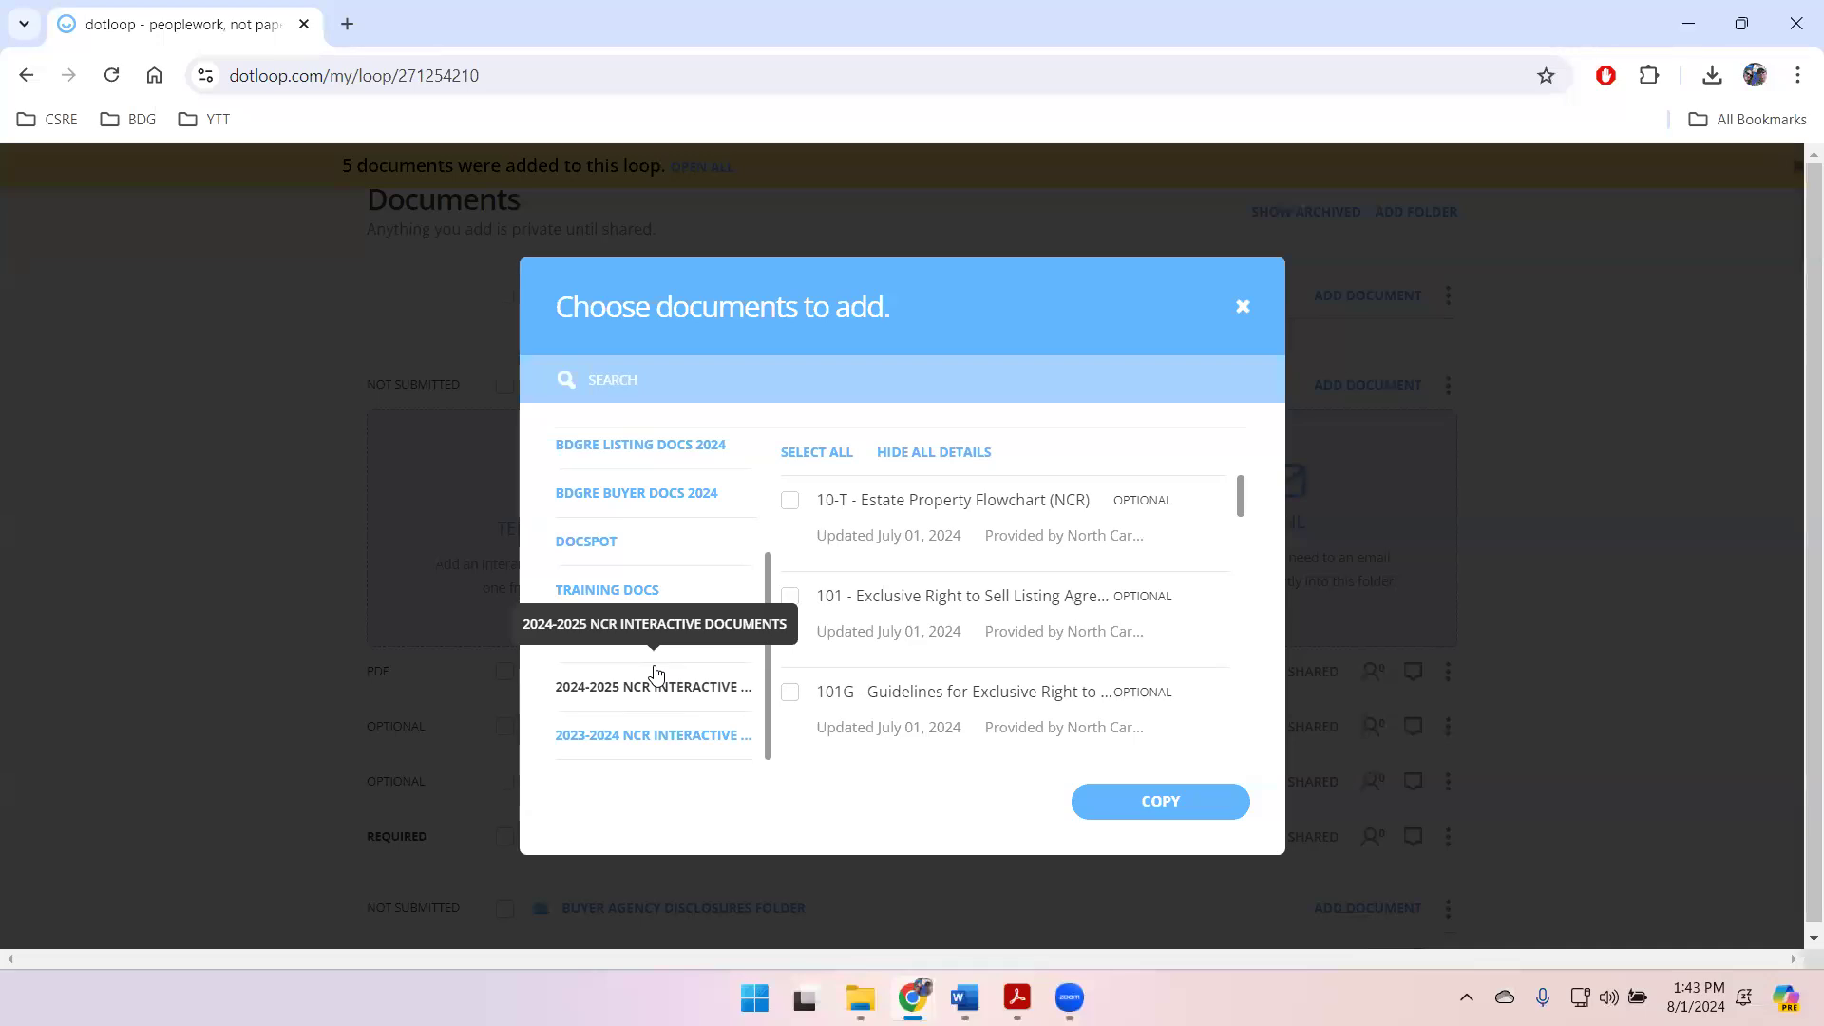
# Step: Copy the 320-T - Agreement and Bill of Sale of Personal Property and 340-T - Response to Buyer's Offer templates into the folder
pyautogui.scroll(-20, 936, 665)
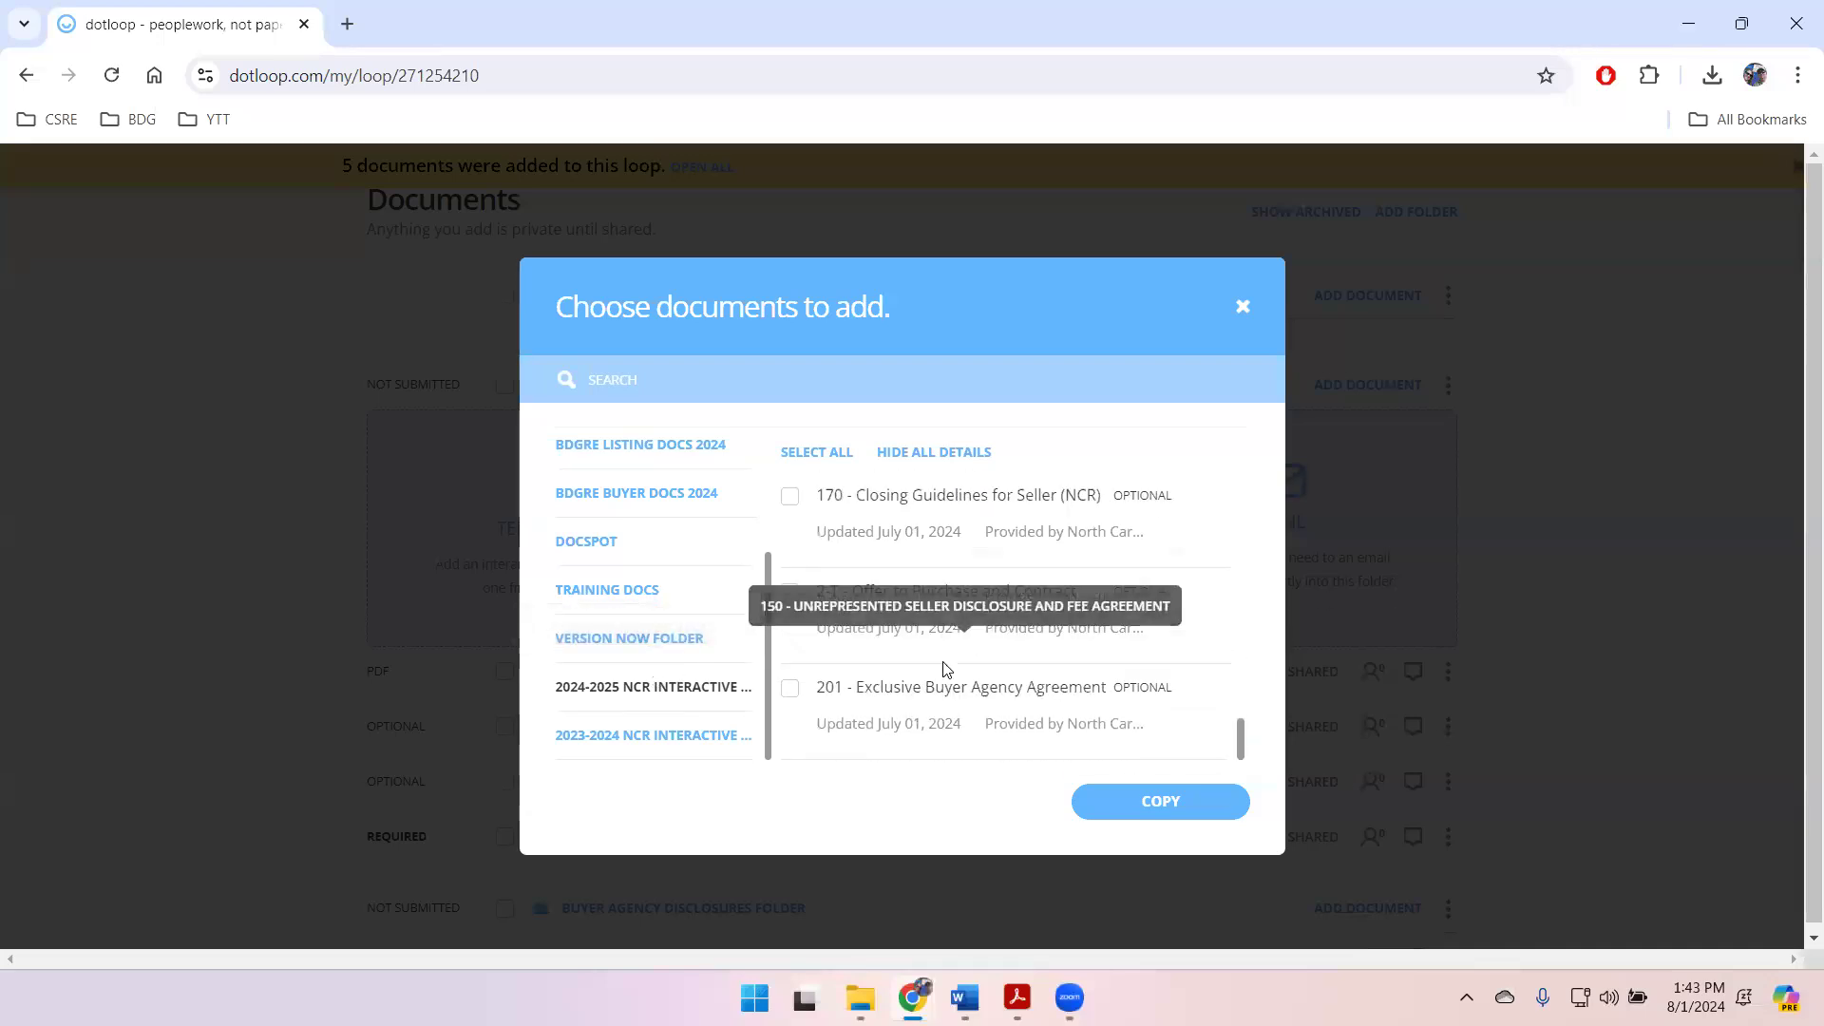
pyautogui.scroll(-3, 944, 669)
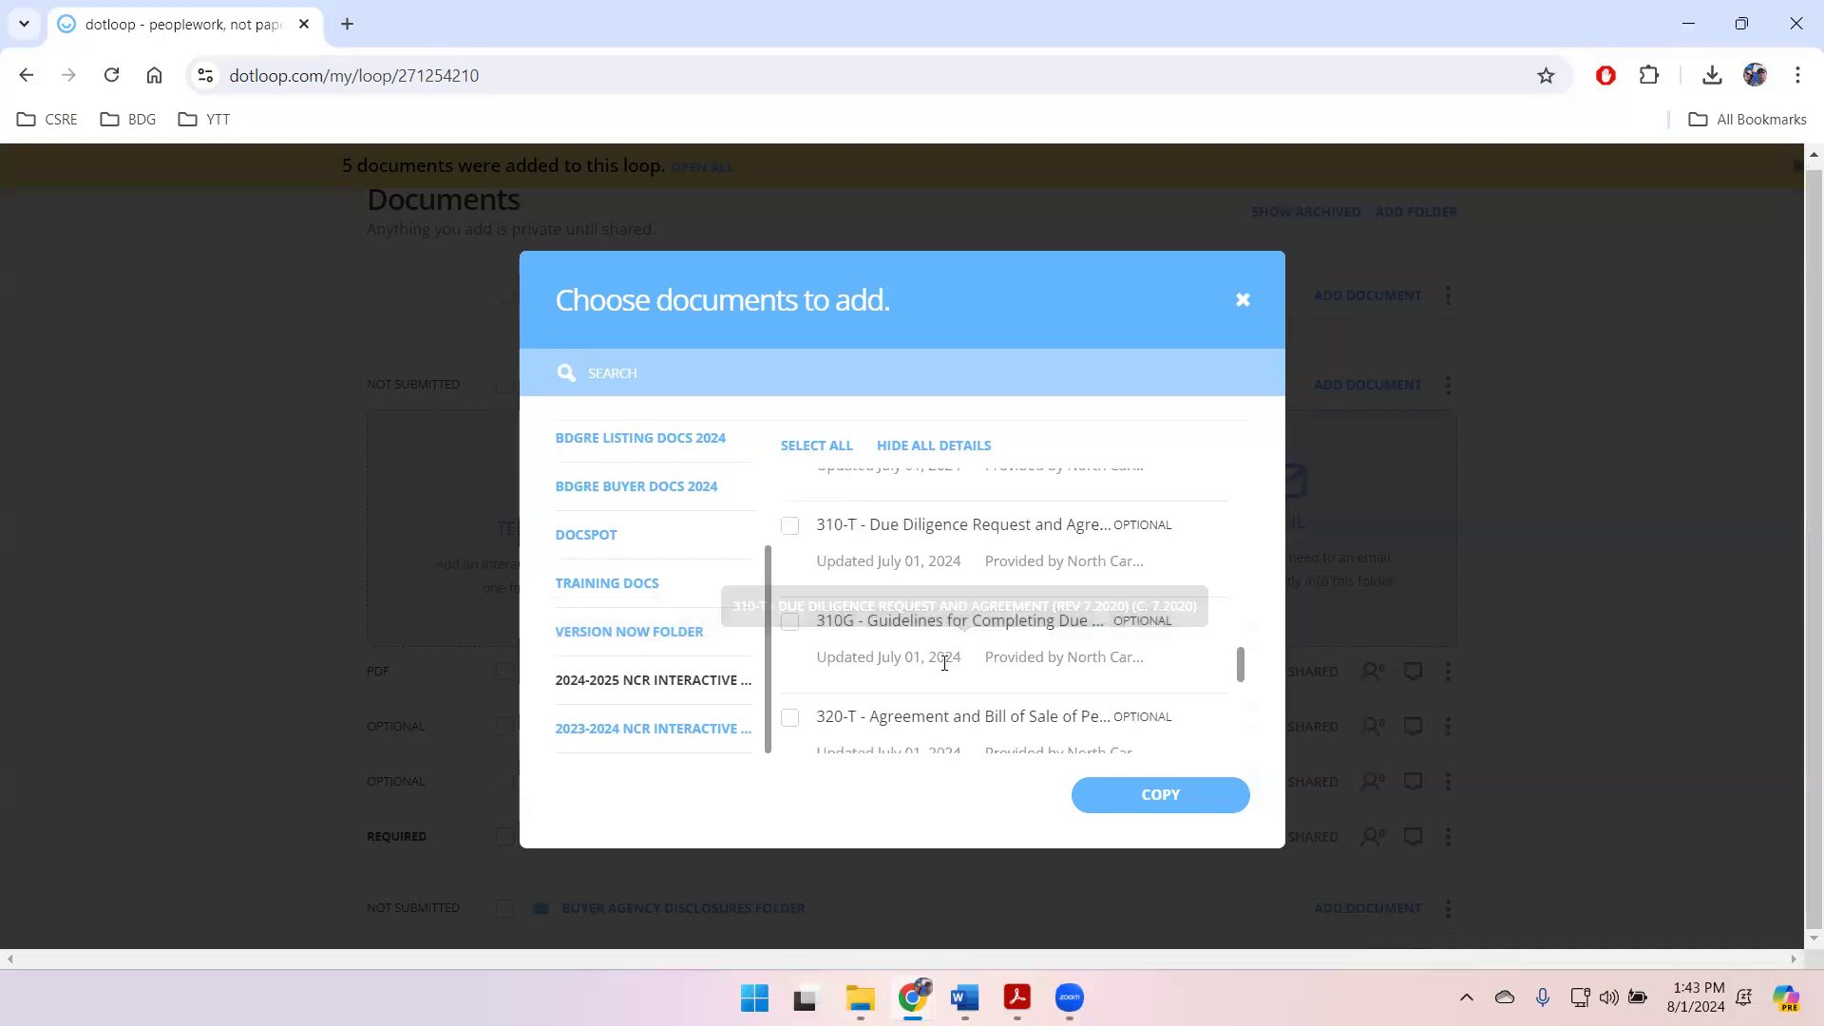
pyautogui.scroll(-1, 943, 660)
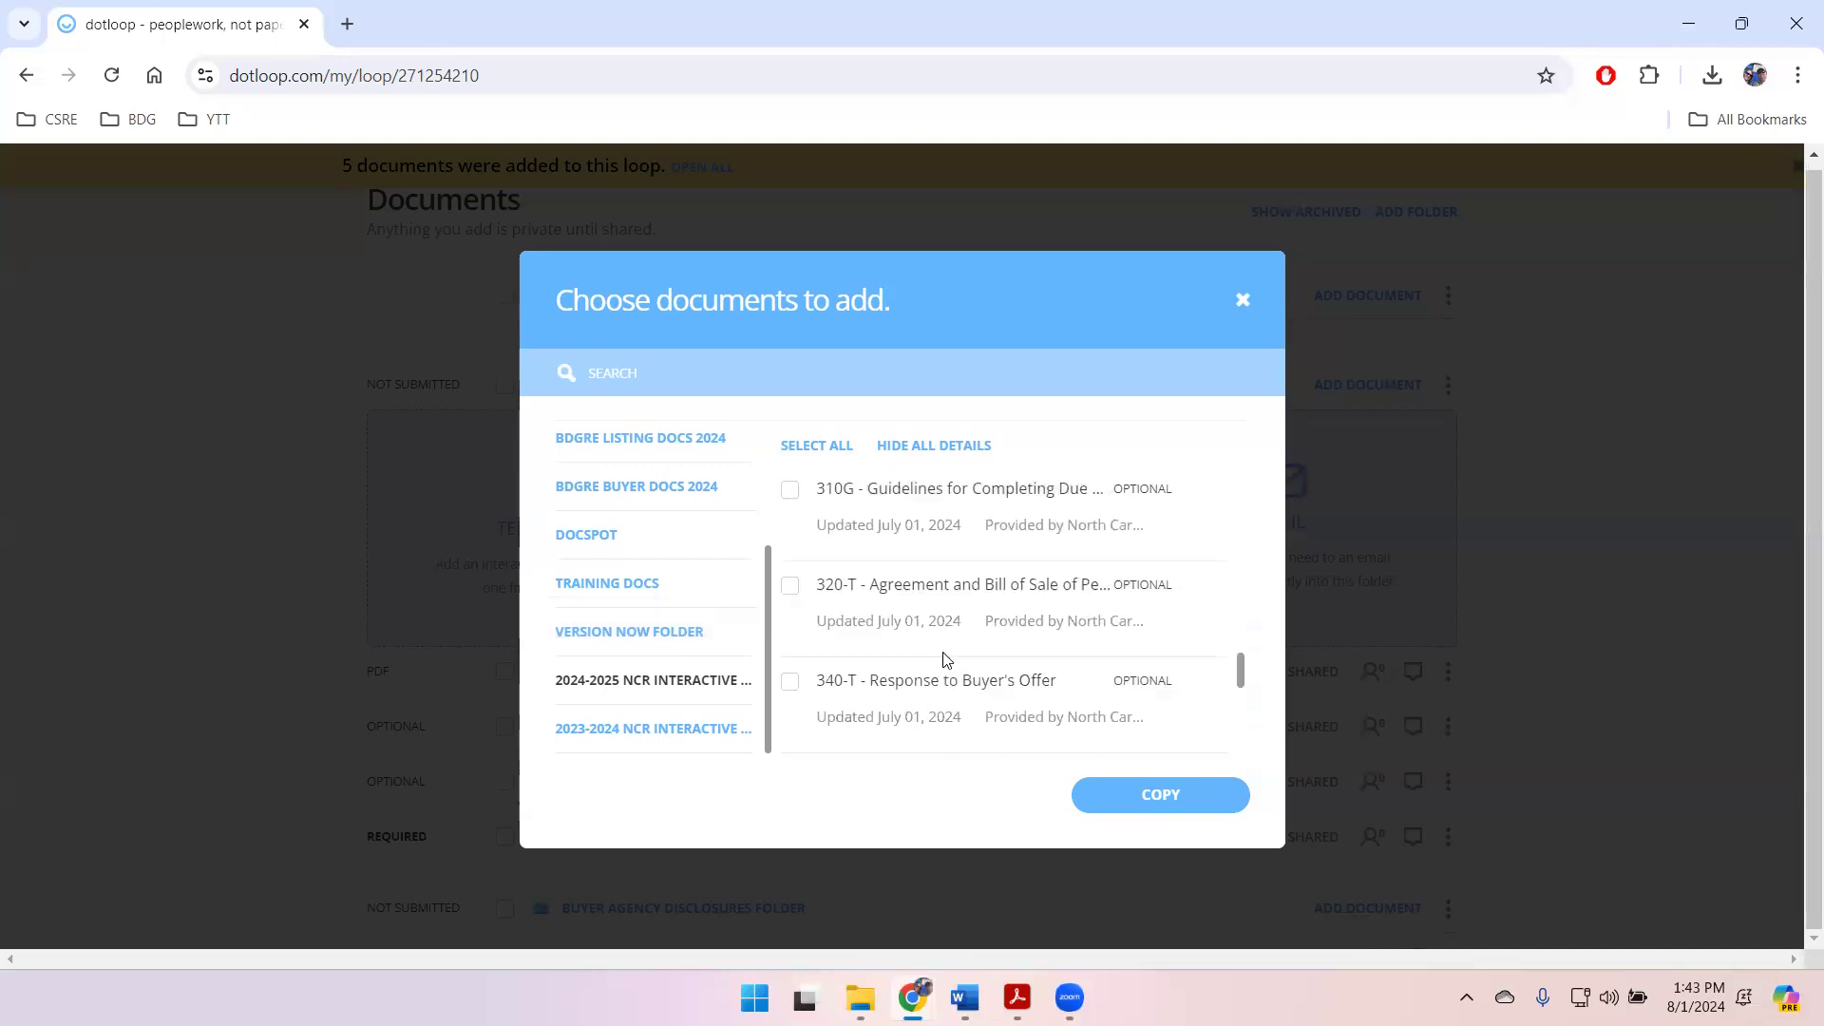
pyautogui.click(791, 586)
pyautogui.click(790, 679)
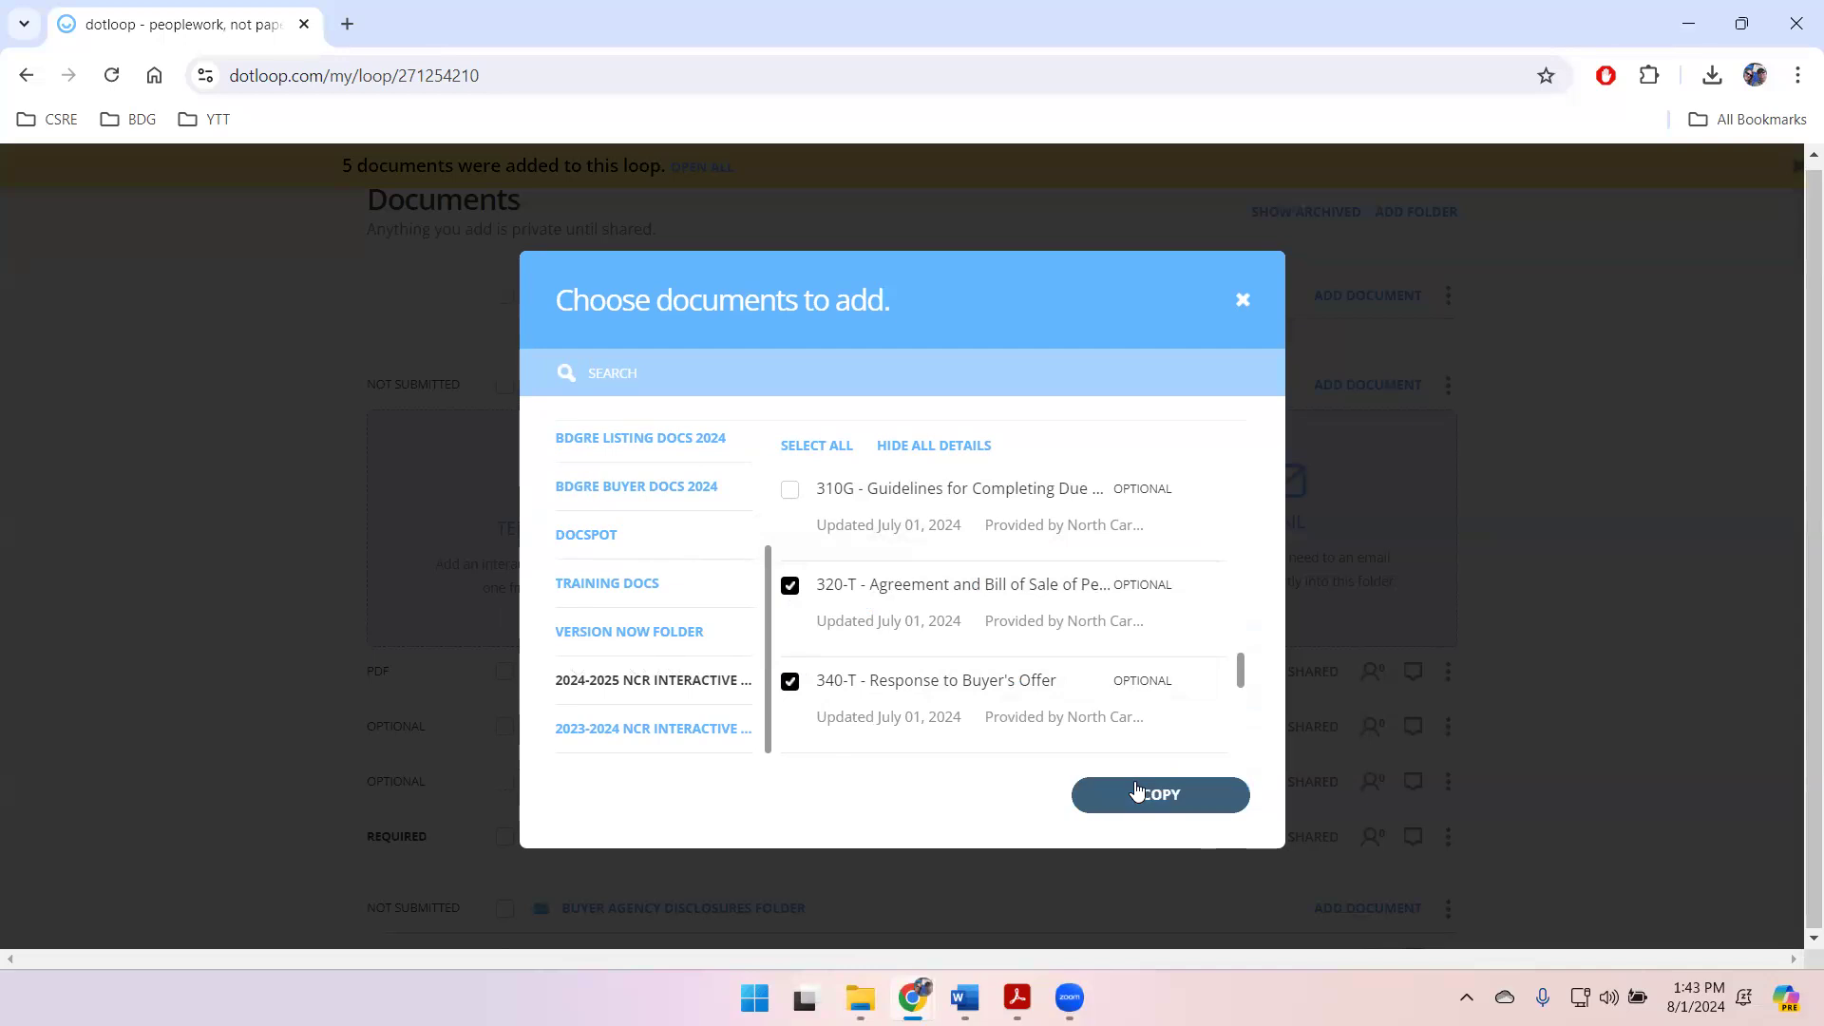
pyautogui.click(1137, 793)
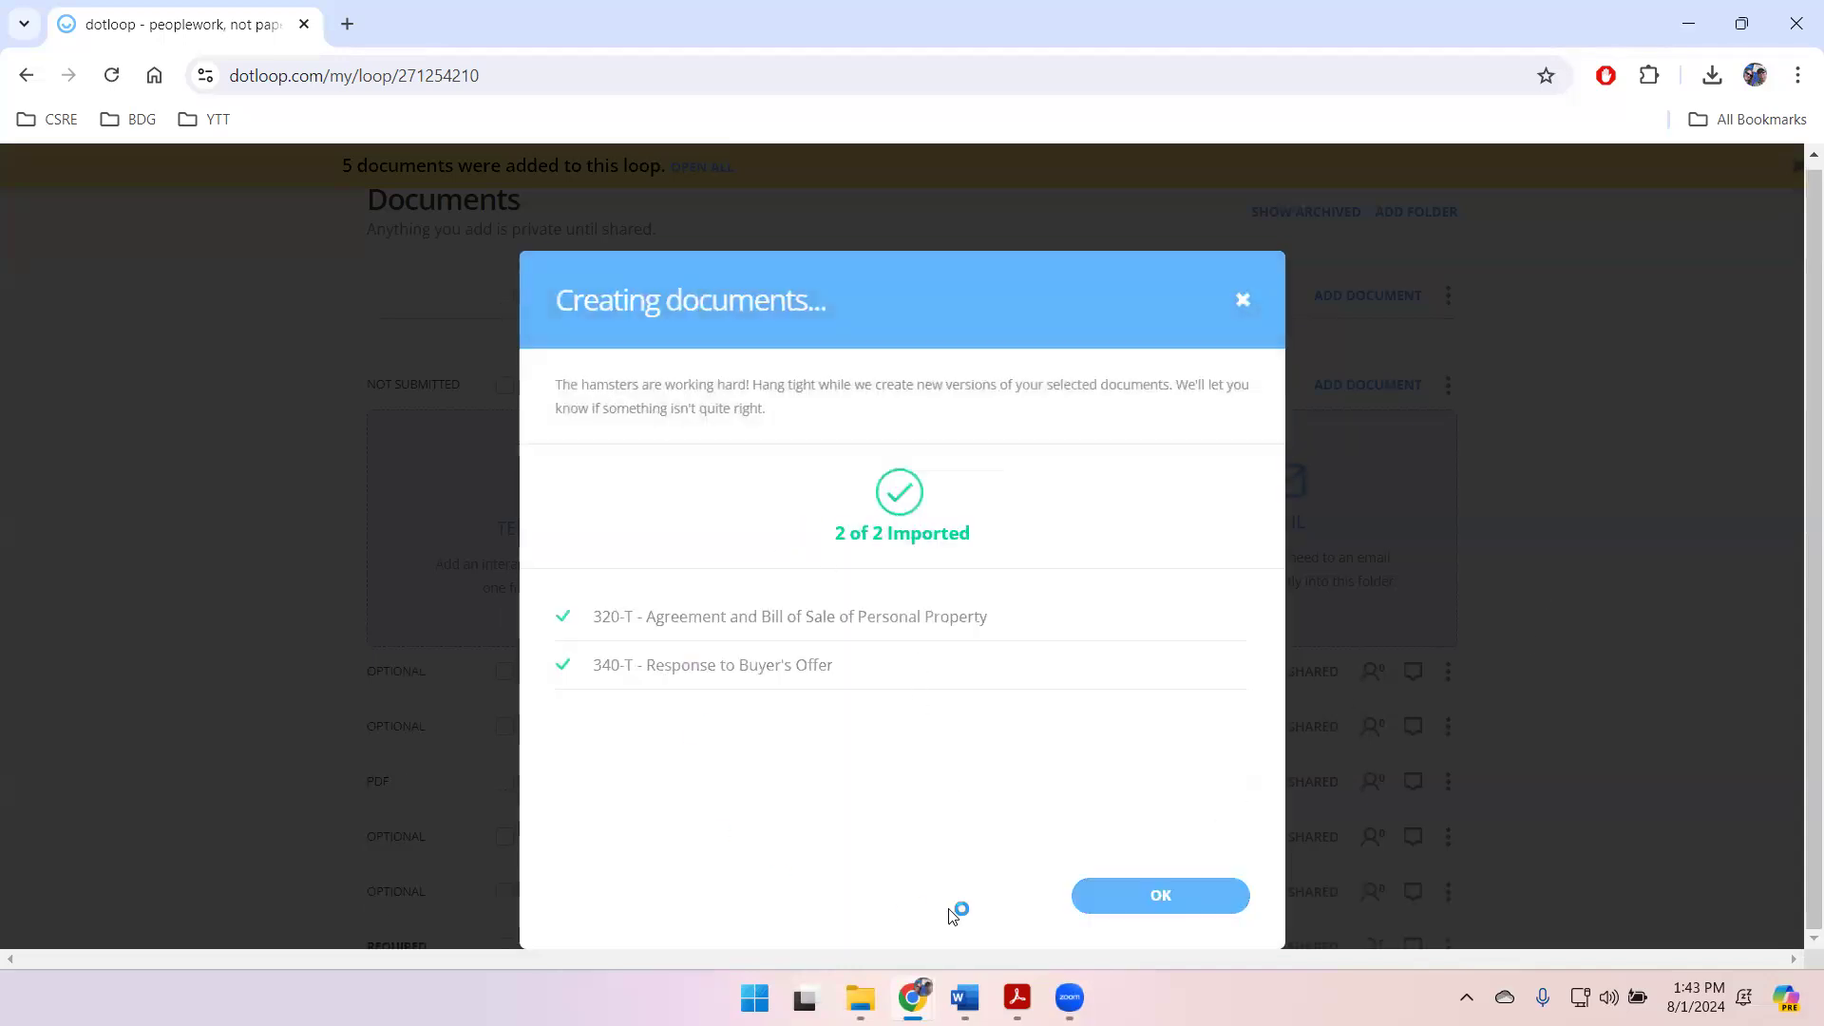
pyautogui.click(1117, 899)
# Step: Review the loop's active 456 Elm folders, the terminated folders and the loop name
pyautogui.scroll(-3, 1579, 612)
pyautogui.scroll(3, 1580, 612)
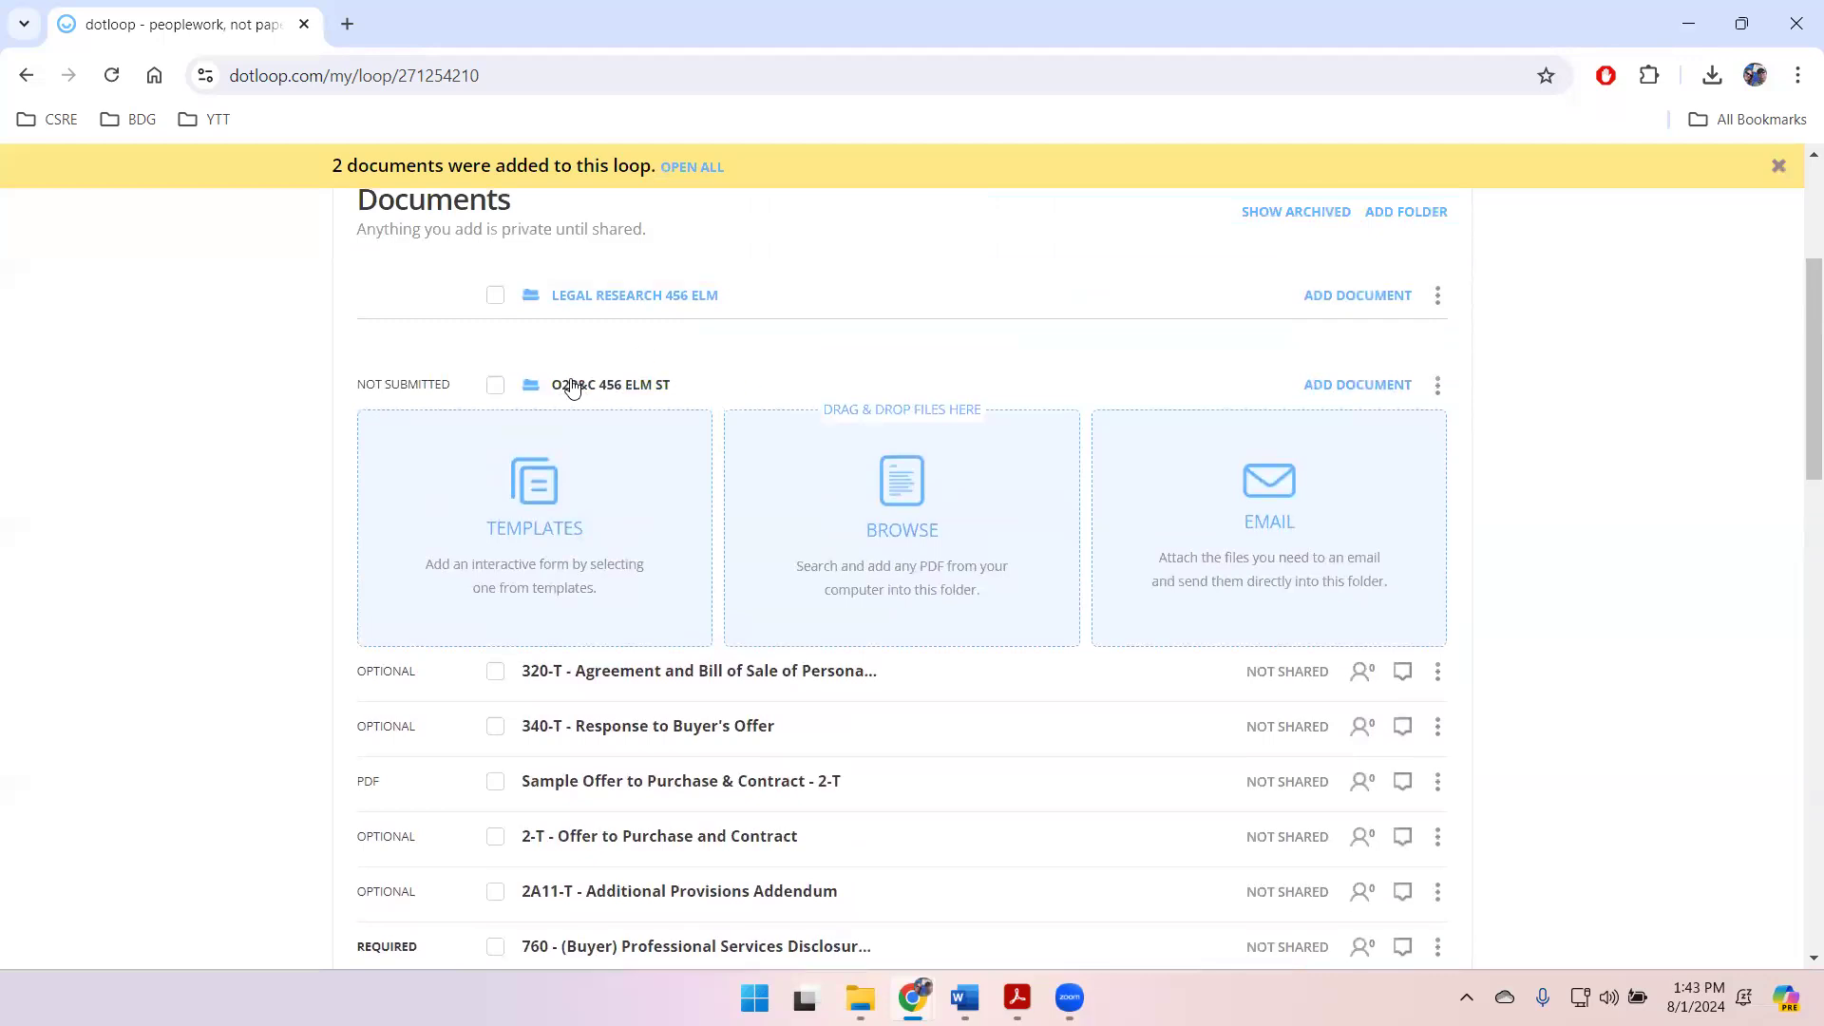
pyautogui.scroll(-10, 672, 644)
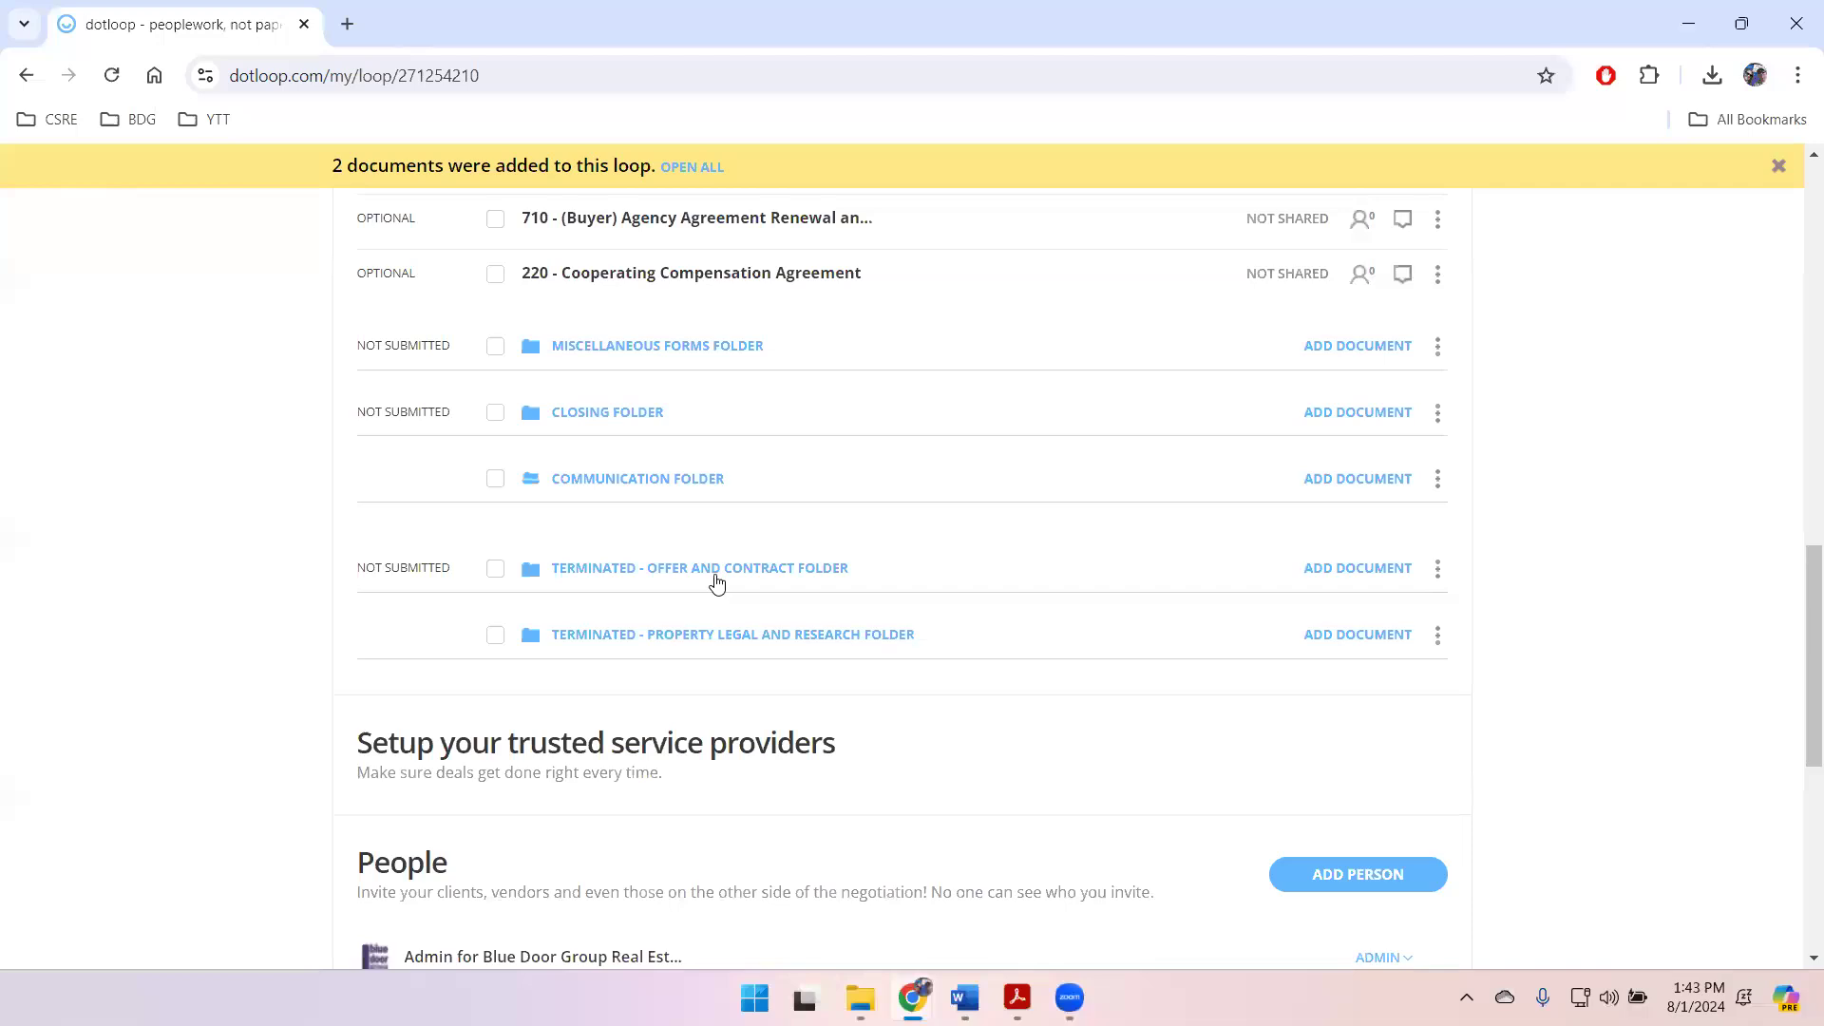
pyautogui.scroll(1, 974, 603)
pyautogui.scroll(10, 974, 604)
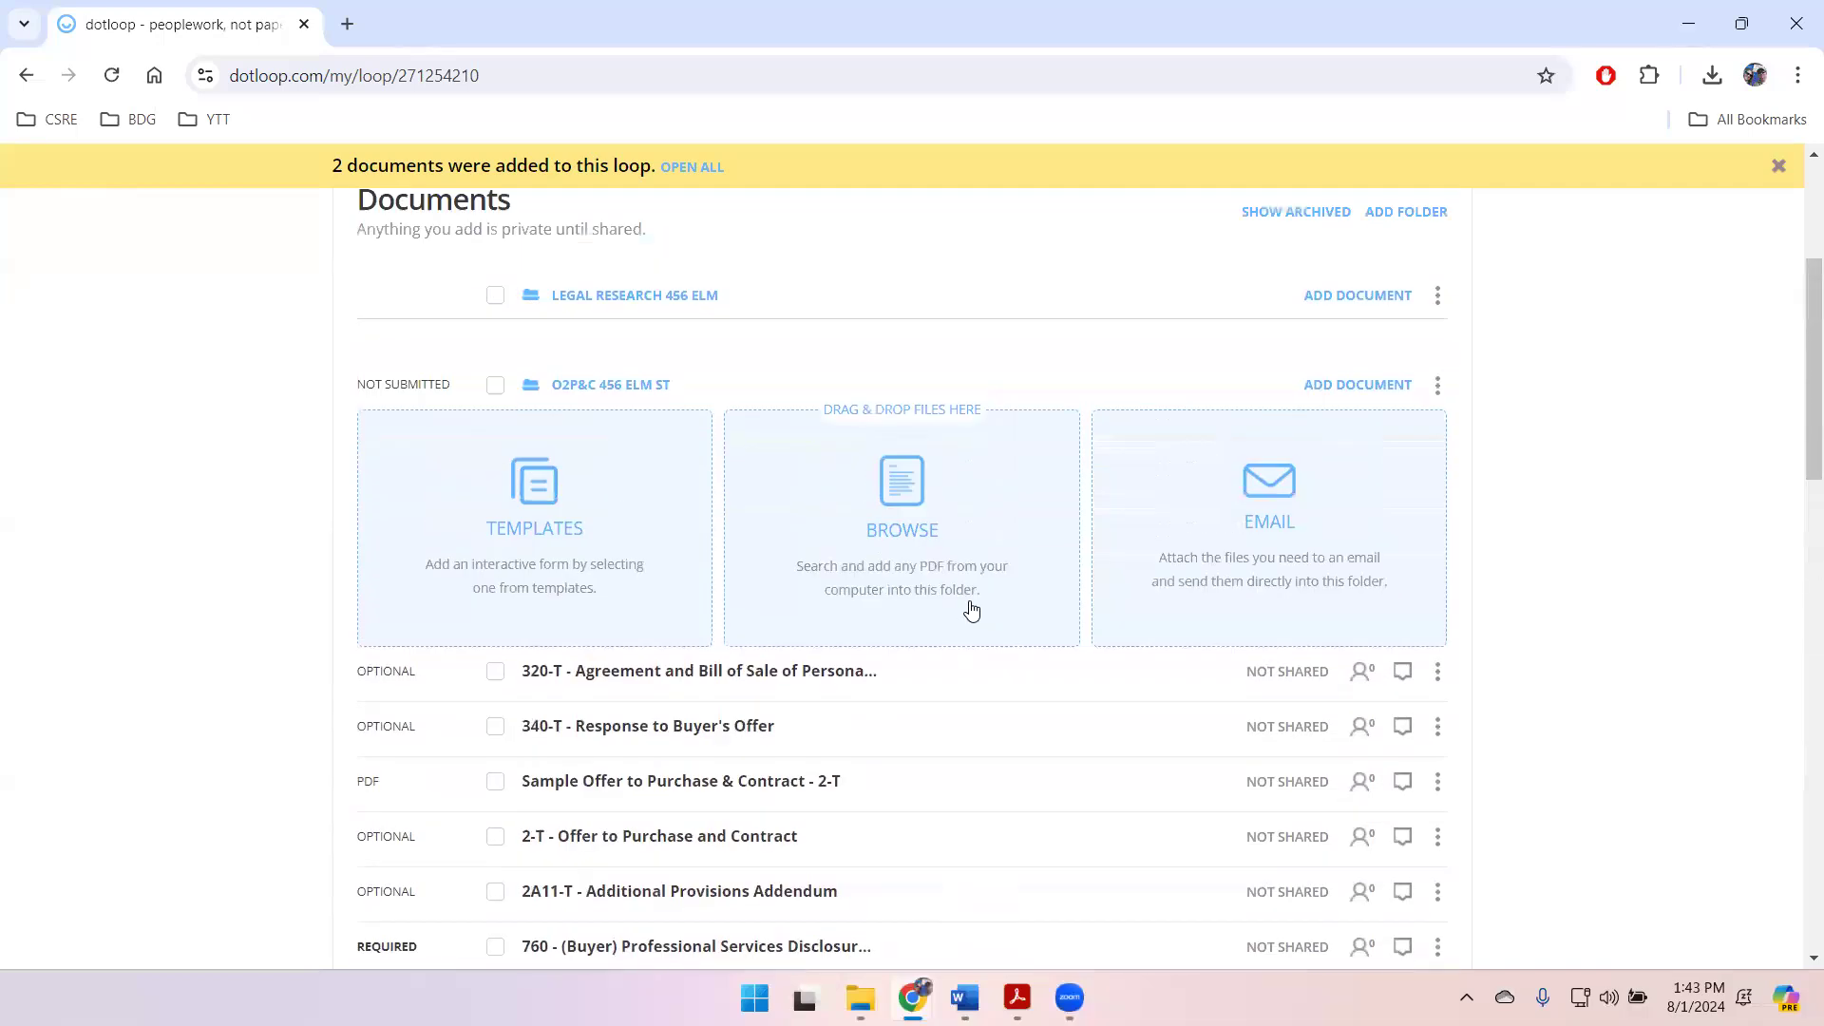
pyautogui.scroll(3, 971, 609)
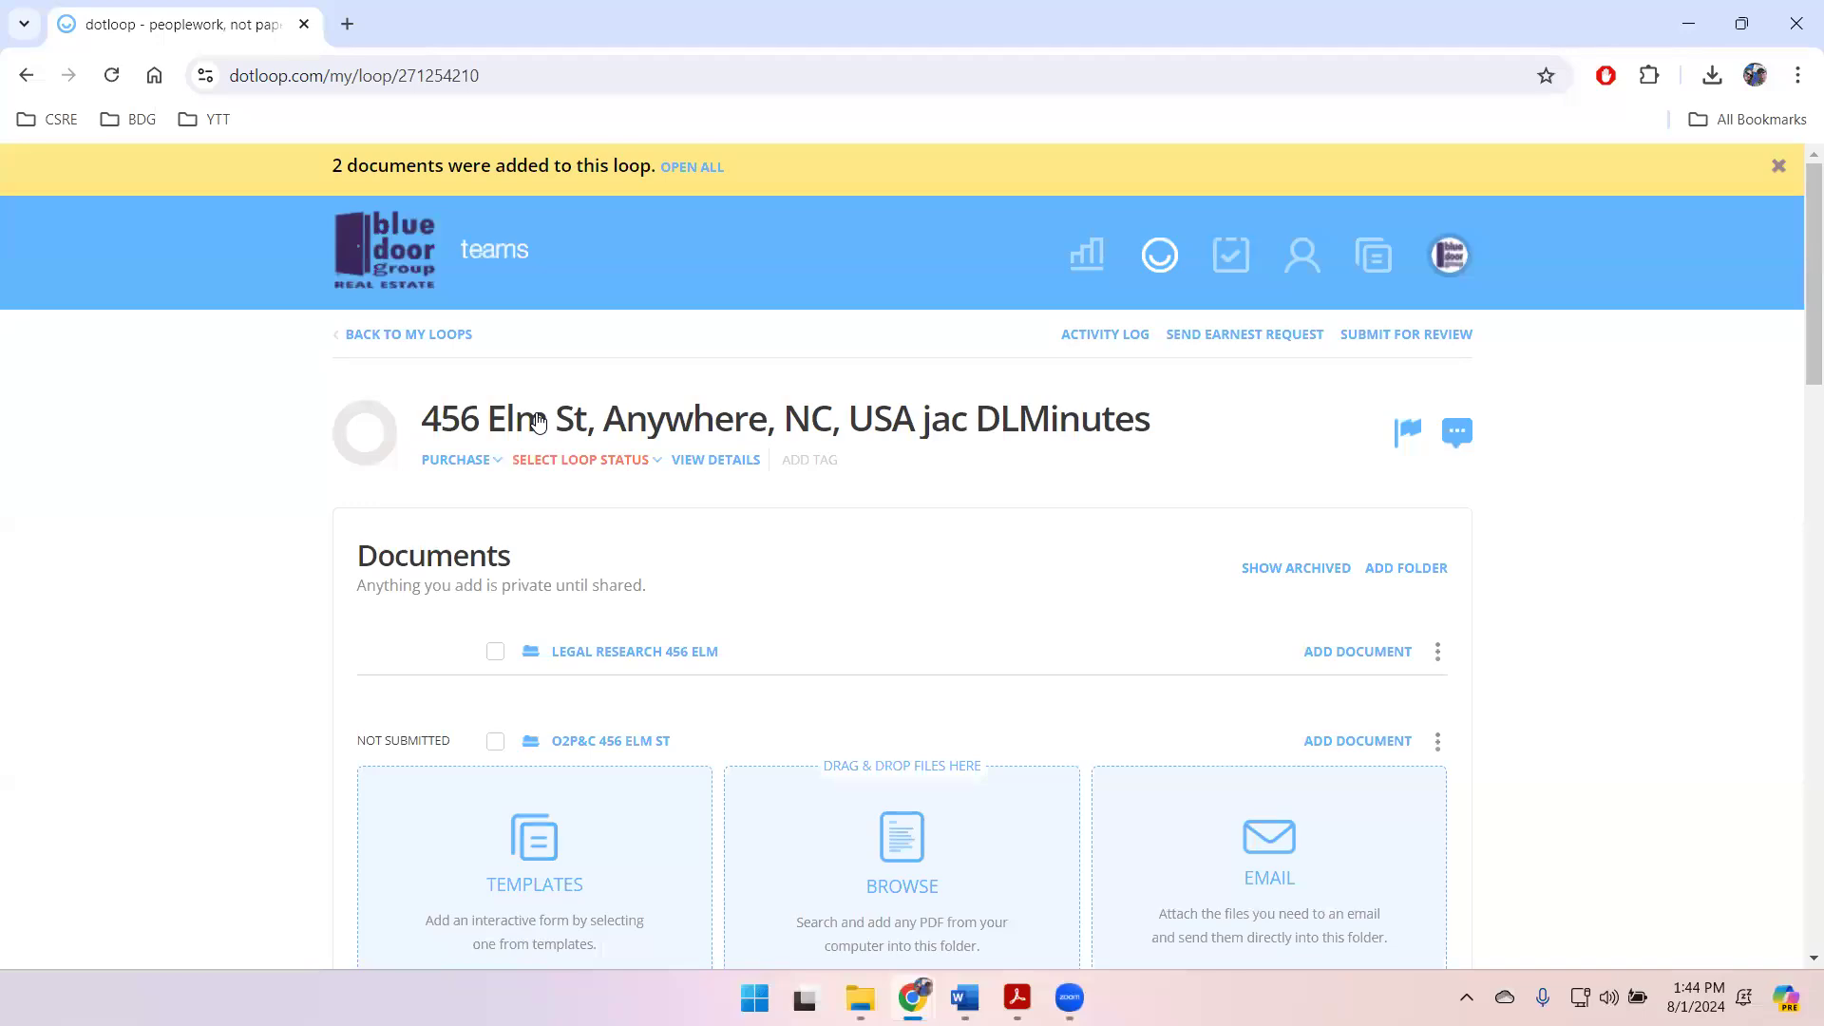
# Step: Select the O2P&C 456 Elm St folder with all its documents to view the available actions, and clear the selection
pyautogui.scroll(-5, 766, 672)
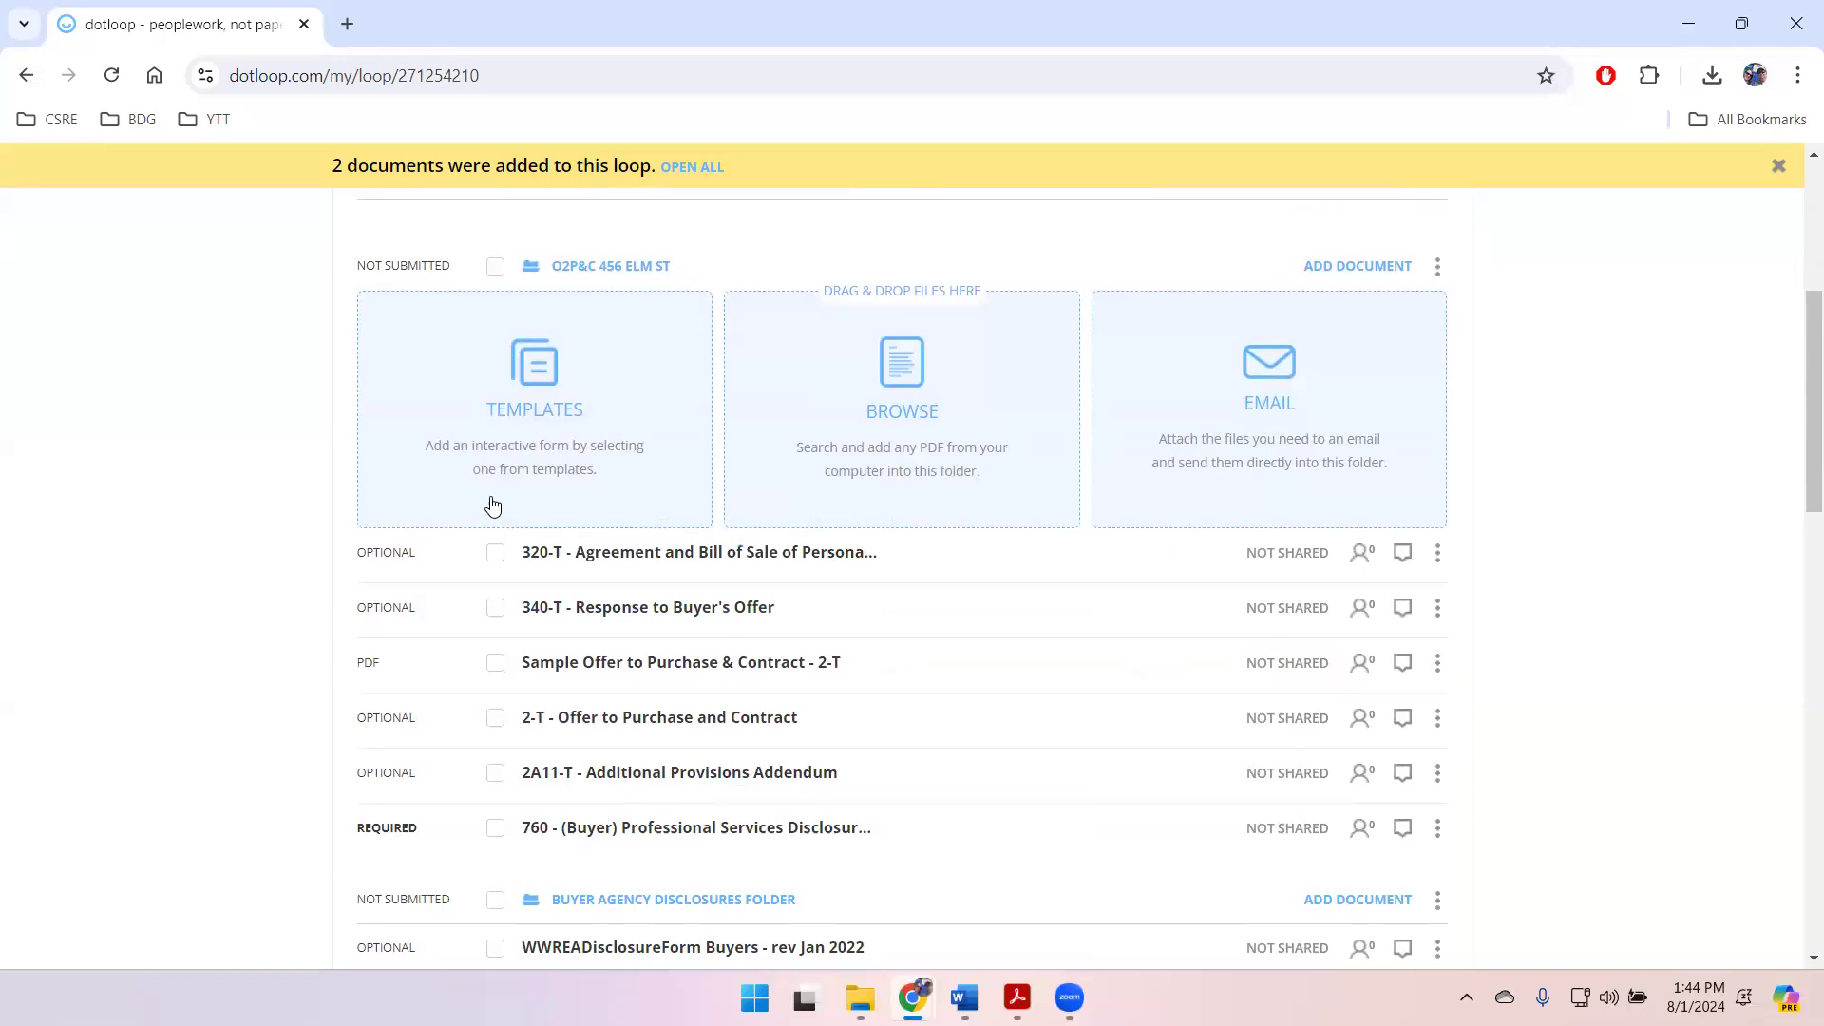
pyautogui.click(495, 266)
pyautogui.scroll(3, 840, 652)
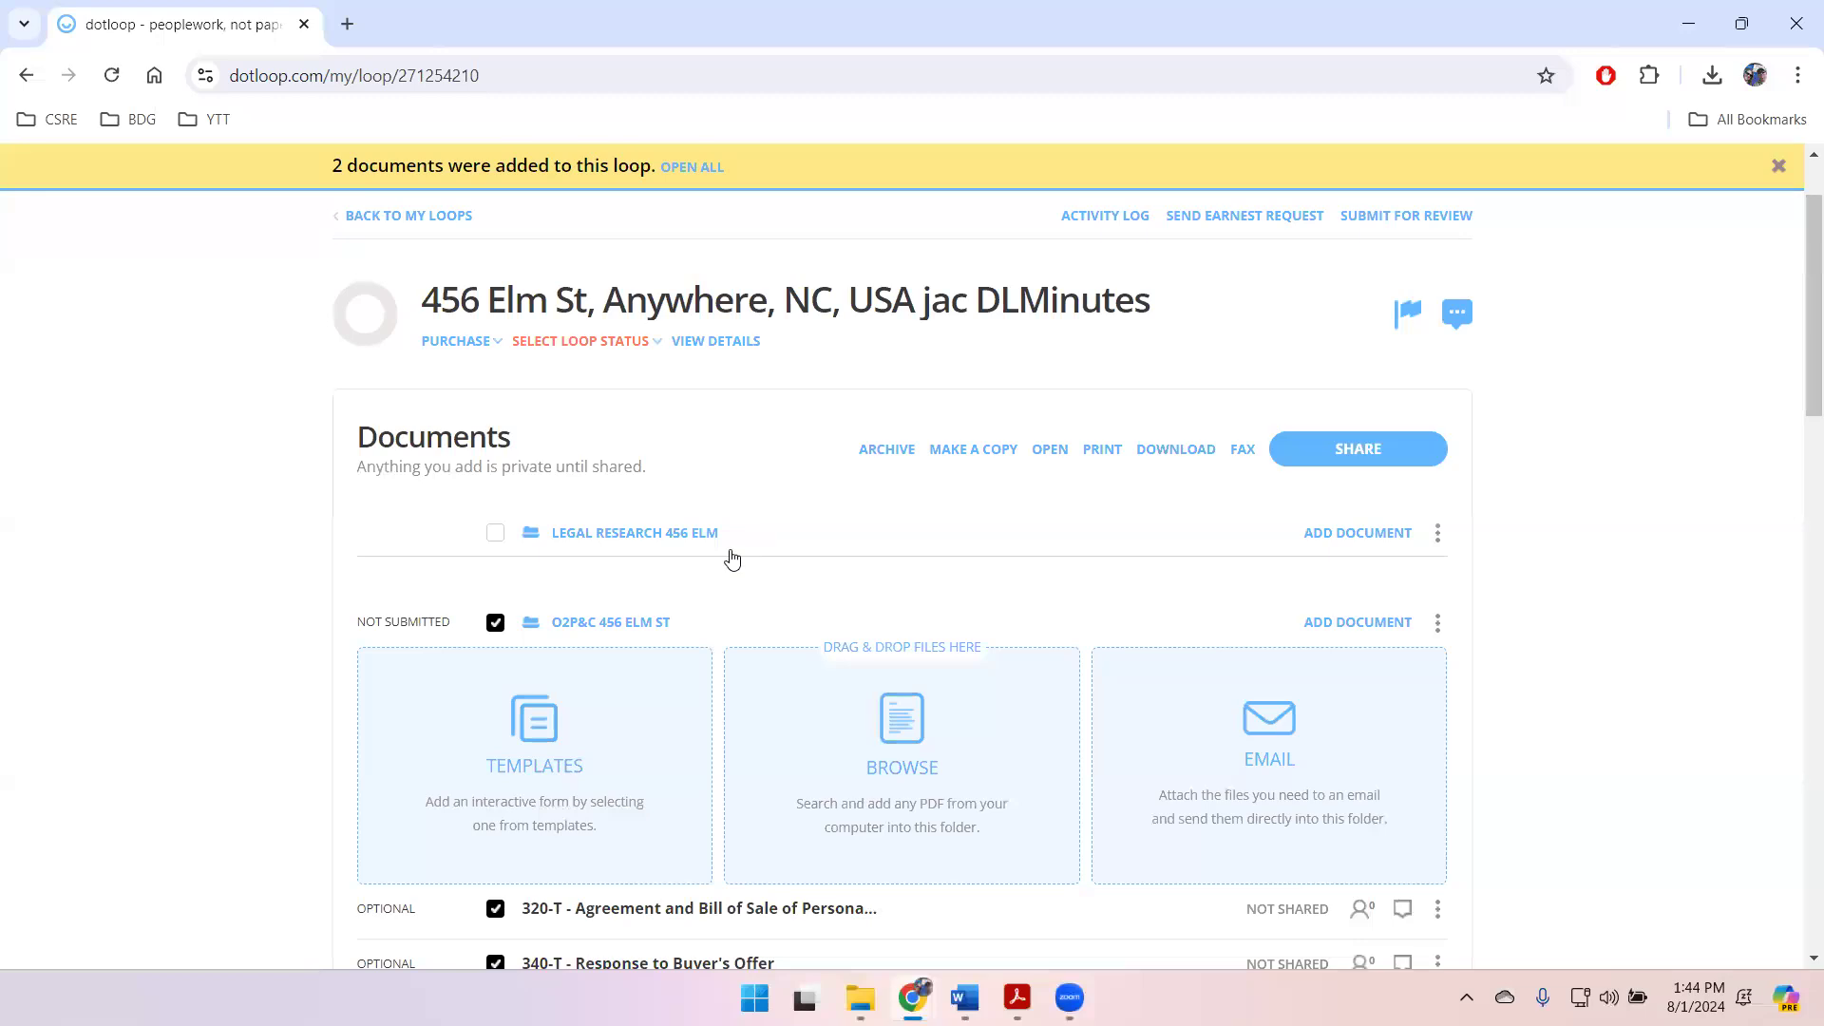
pyautogui.click(494, 624)
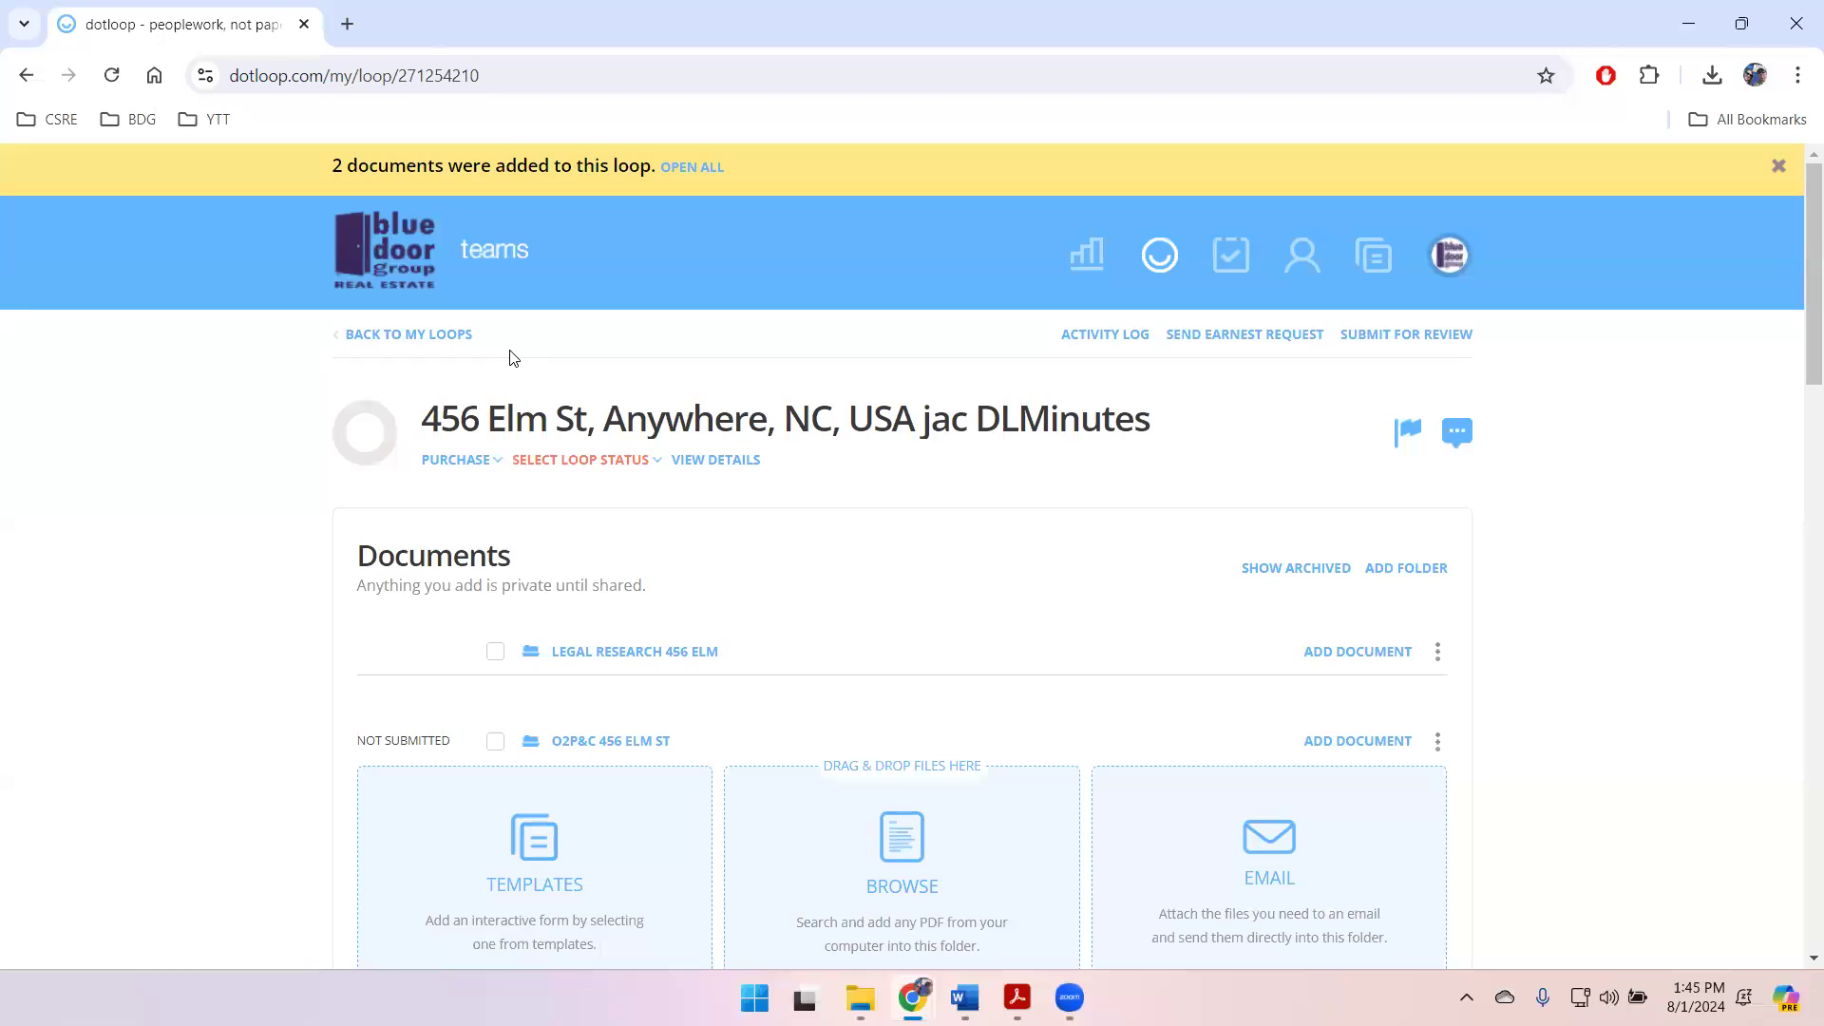
pyautogui.scroll(-1, 571, 532)
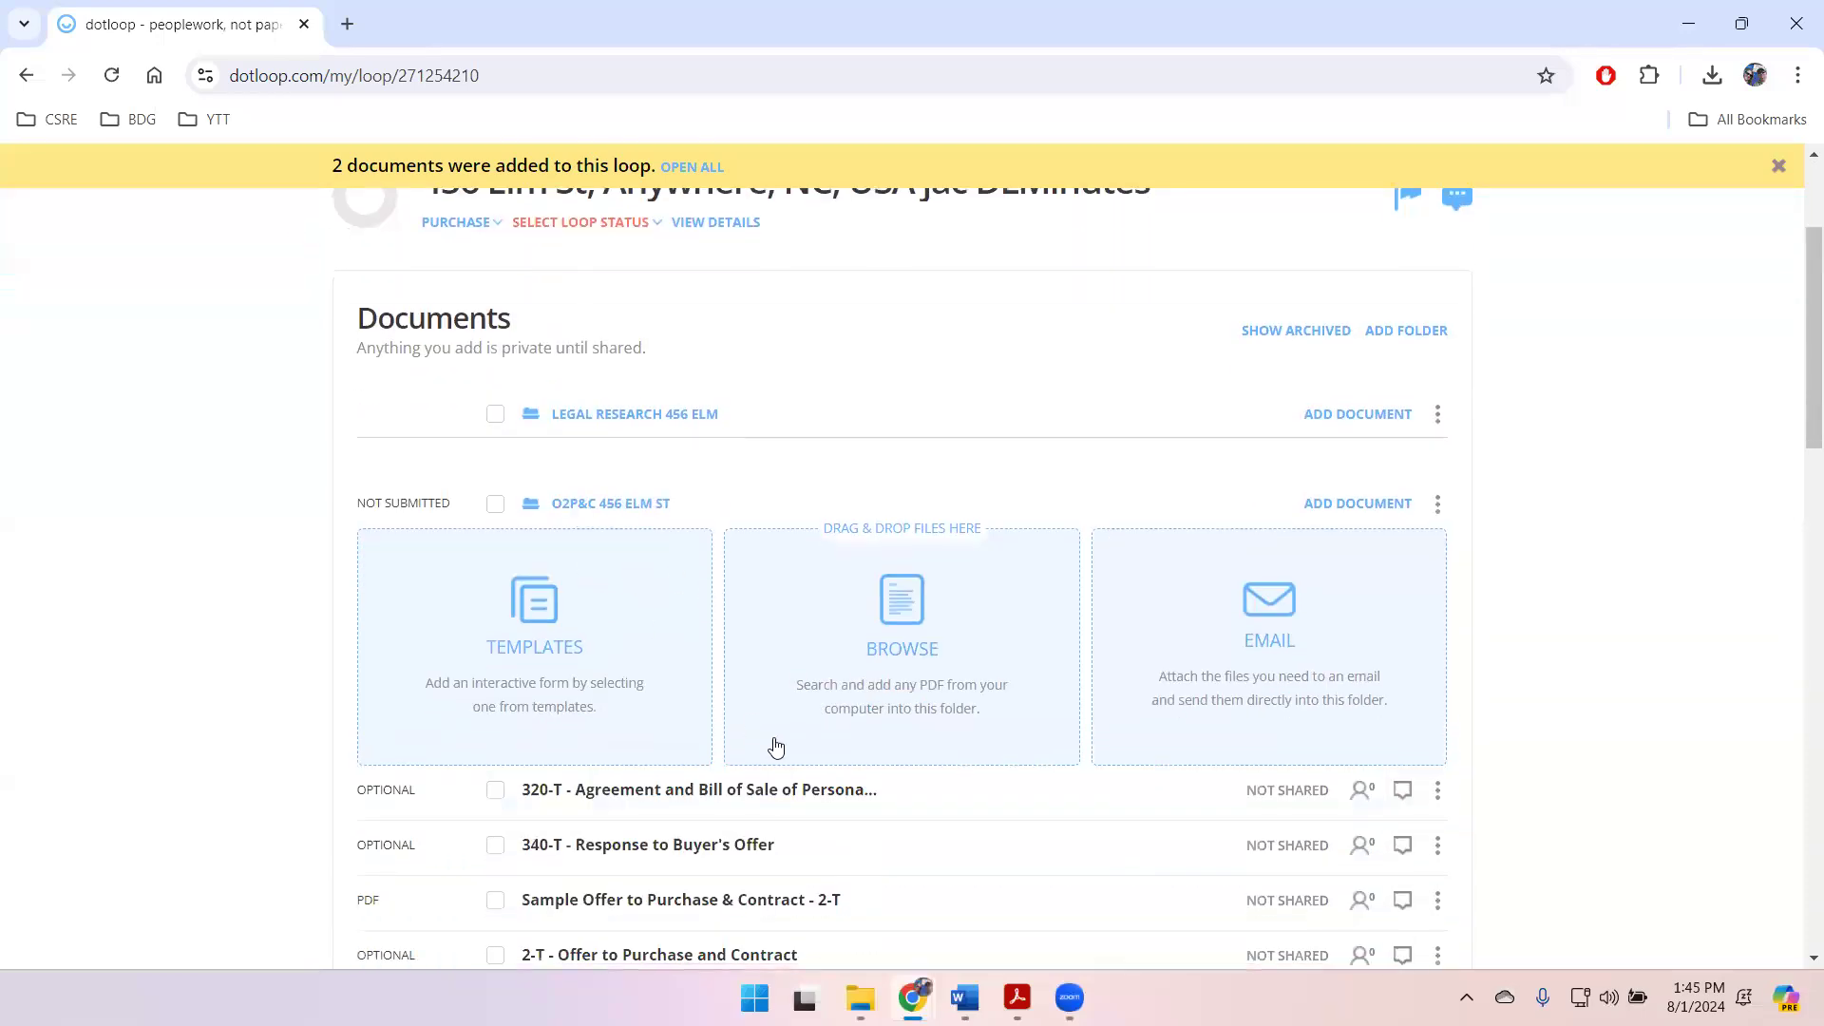